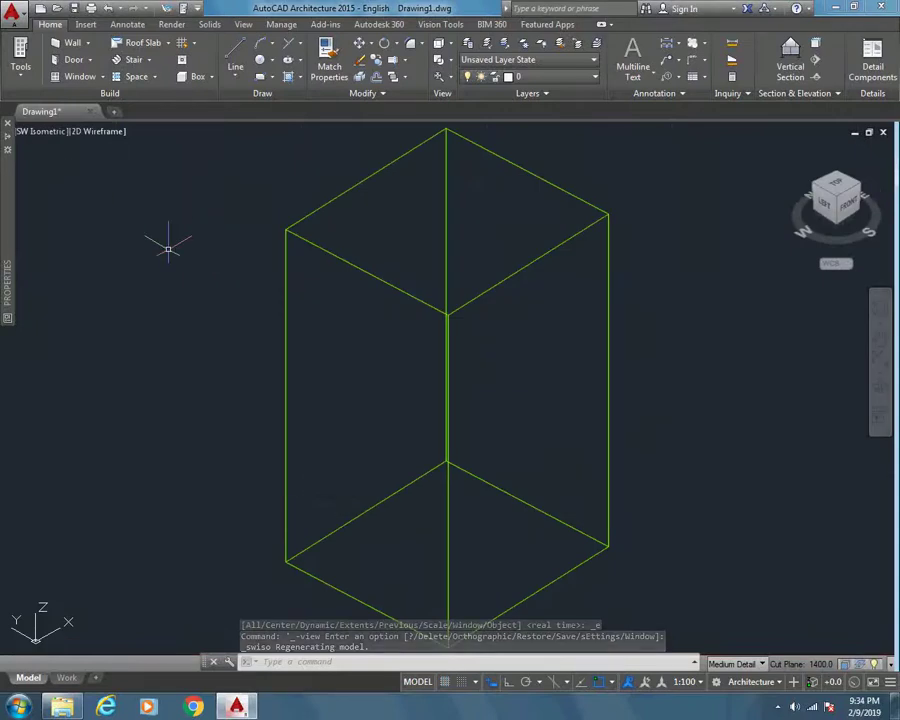
Set the viewport visual style to Conceptual so the tall box shows as a shaded solid.
middle_drag(193, 259, 212, 259)
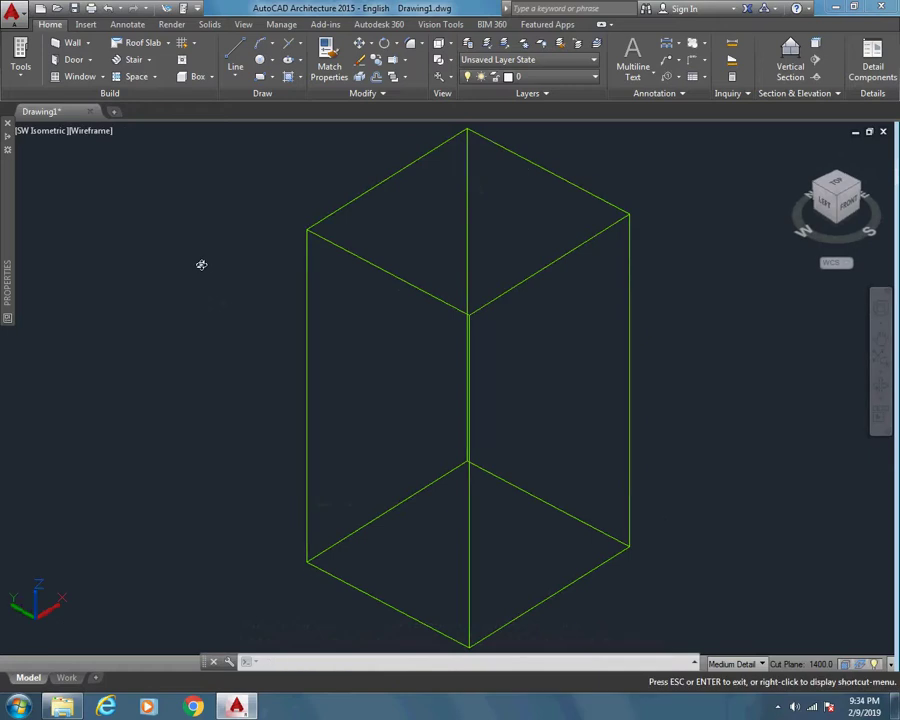
shift+middle_drag(200, 262, 218, 257)
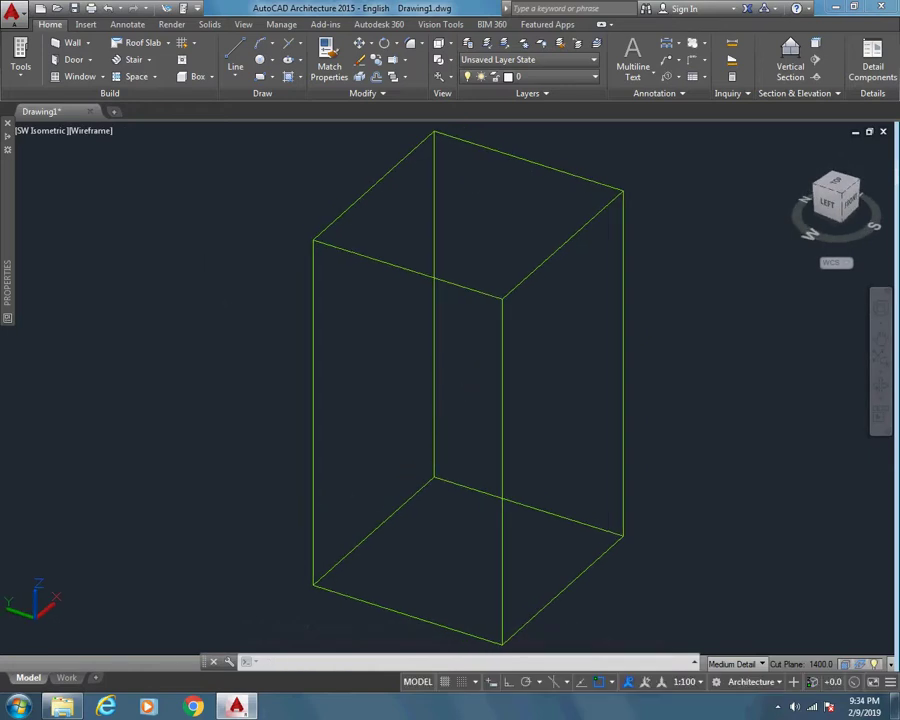
click(87, 133)
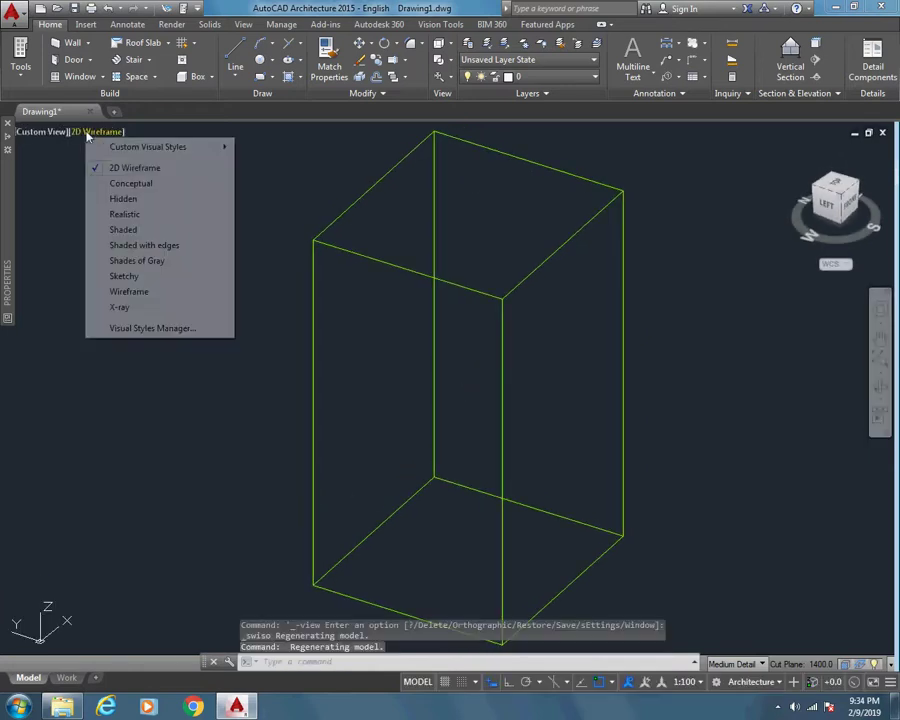
click(138, 185)
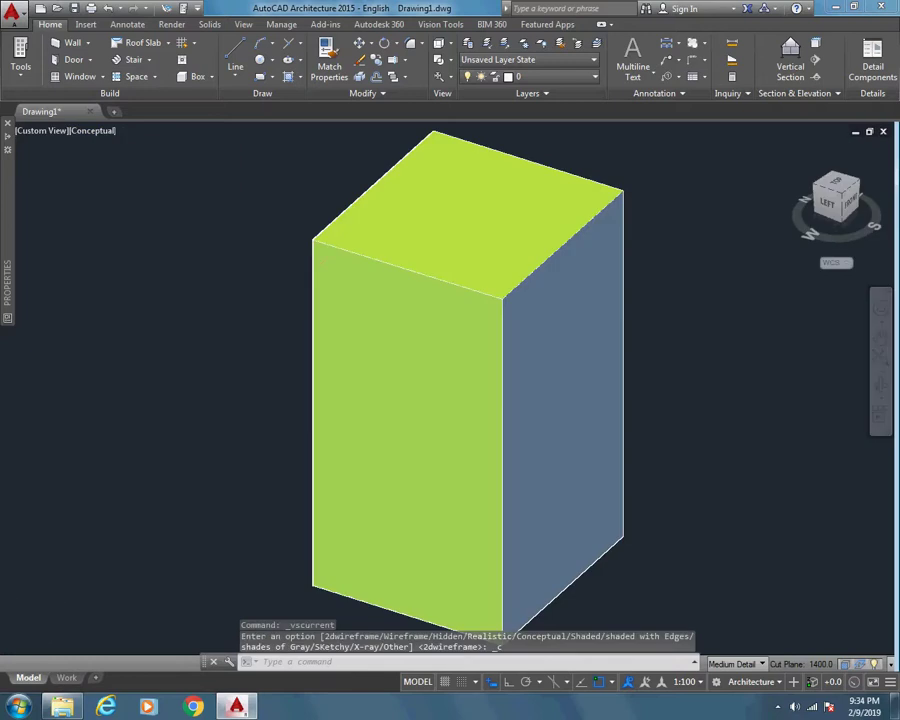
scroll(310, 270, down, 2)
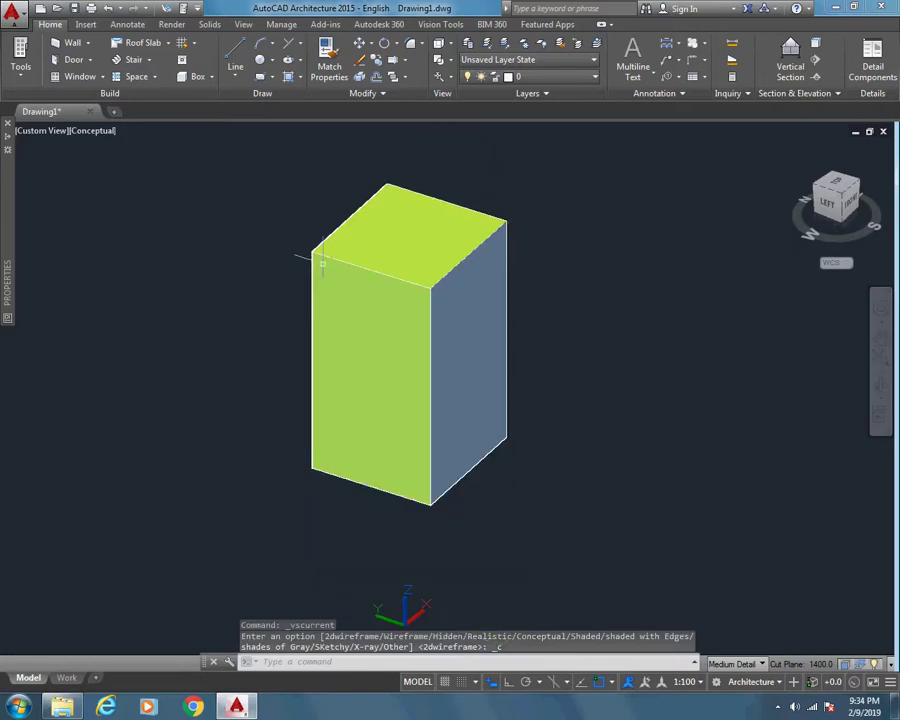
Start SLICE from the Solids tab and select the tall box as the object to cut.
click(207, 25)
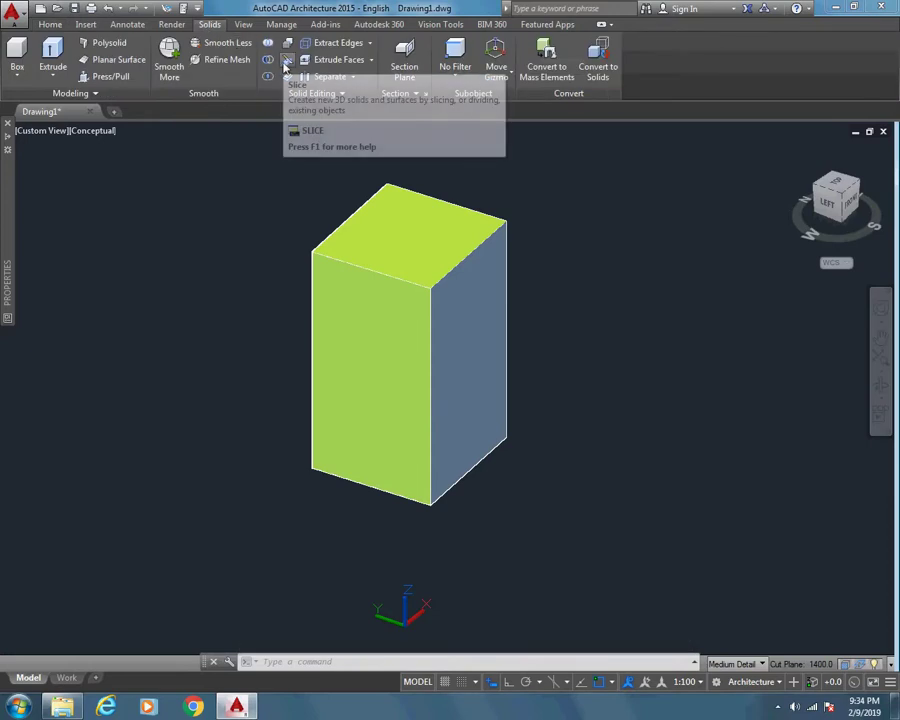
click(286, 62)
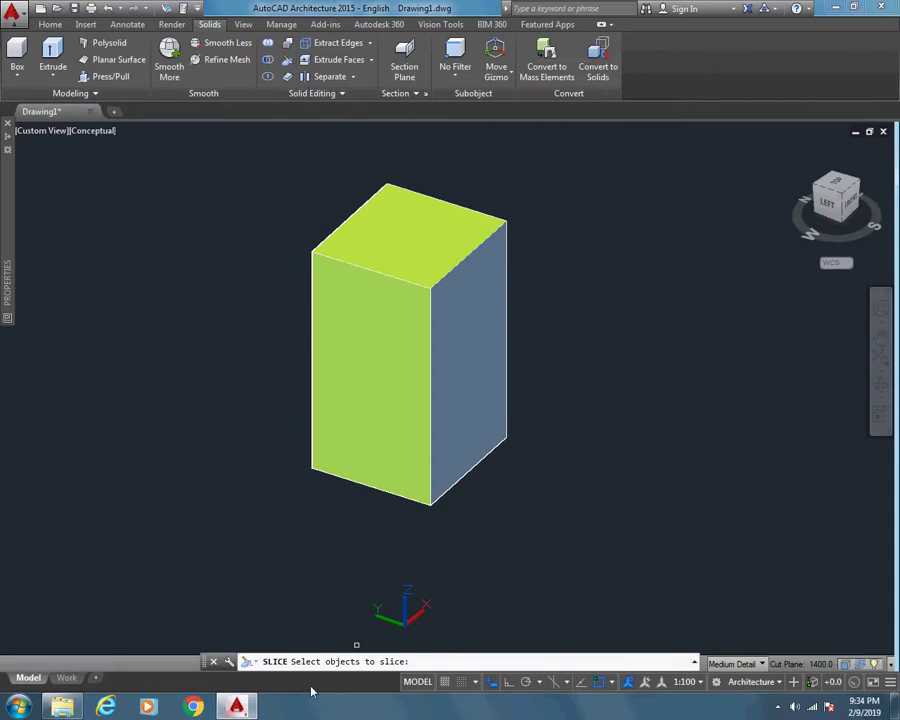
click(433, 297)
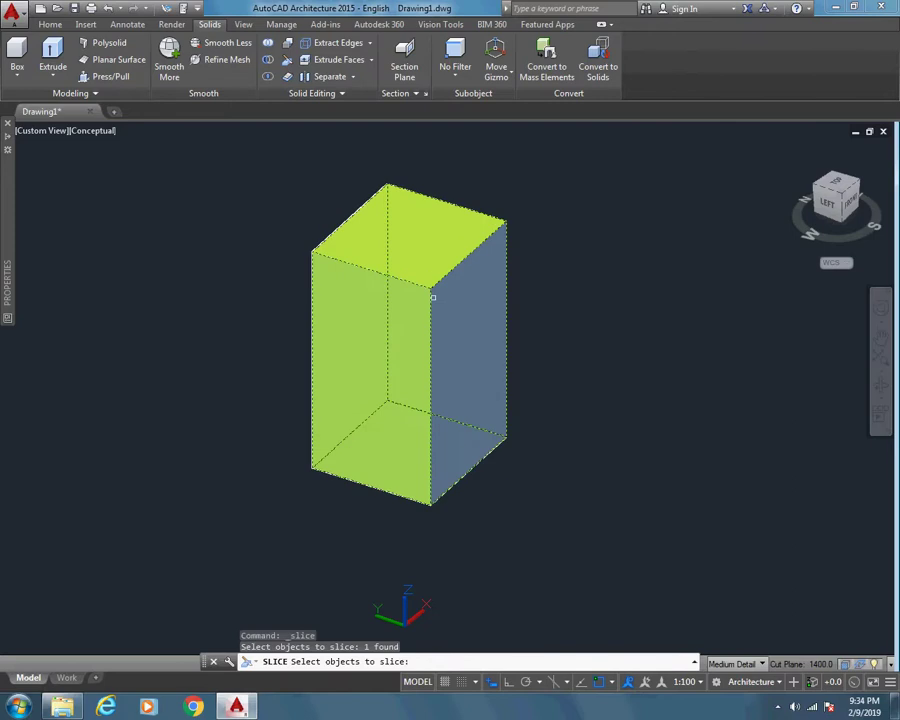
key(Return)
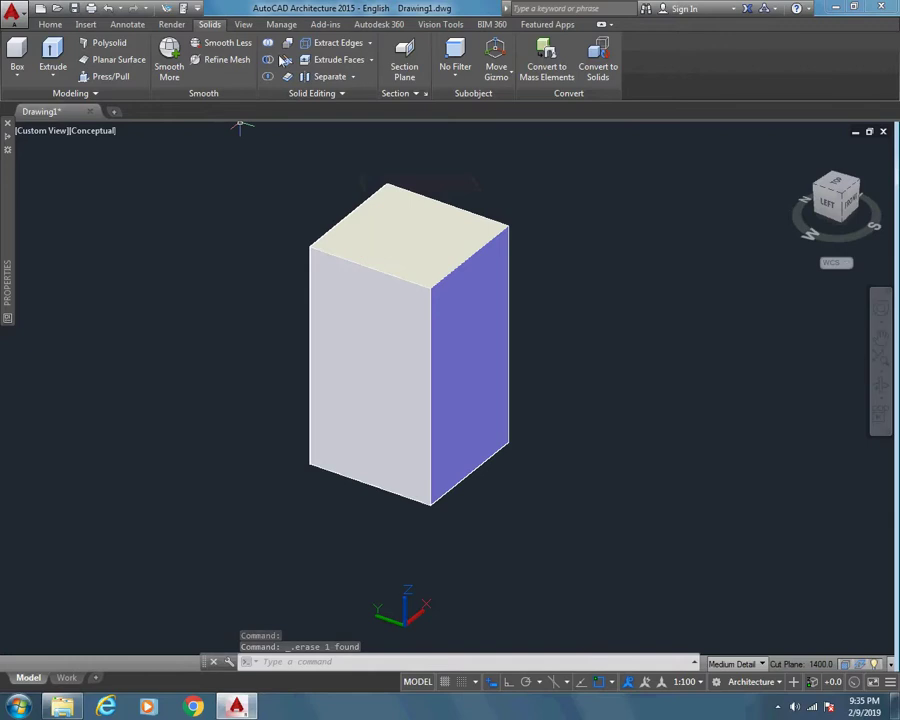
click(287, 59)
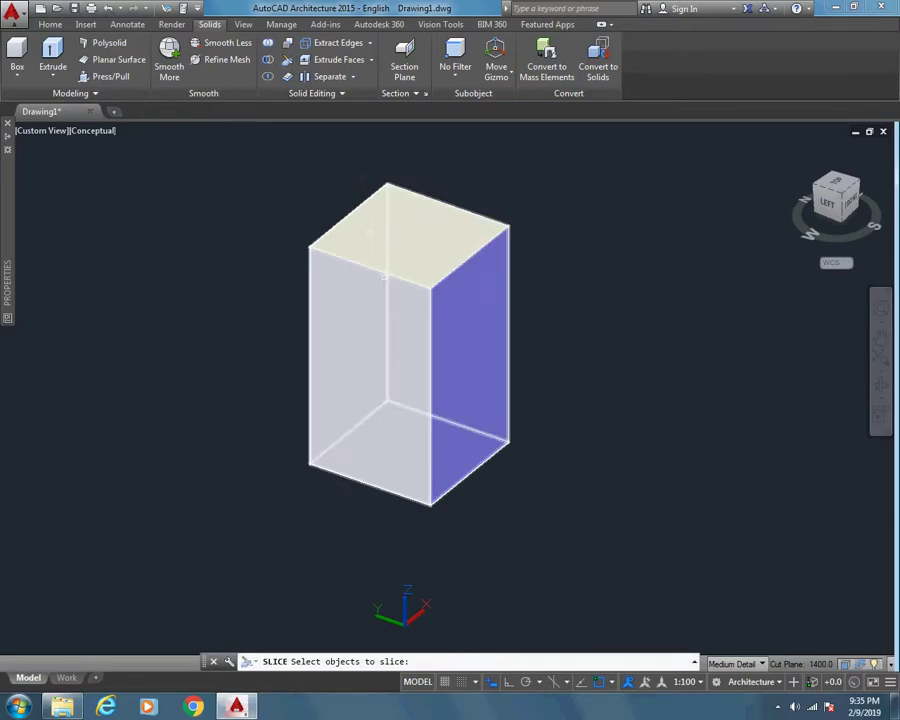
click(385, 275)
key(Return)
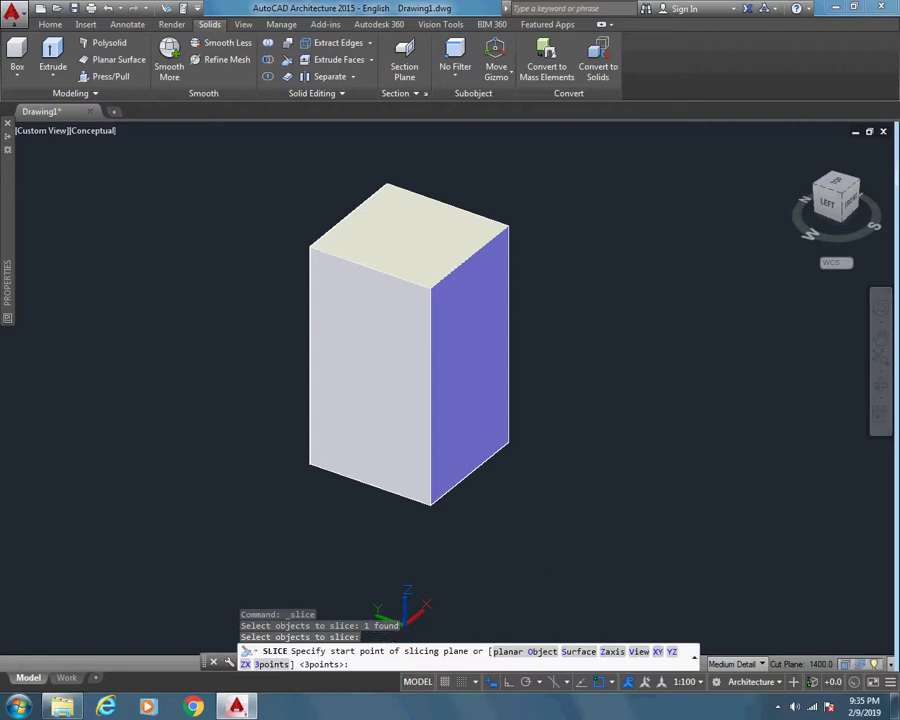
Slice the box along the XY plane through 0,0,0, keeping both sides, and pick the upper half.
middle_drag(522, 556, 538, 546)
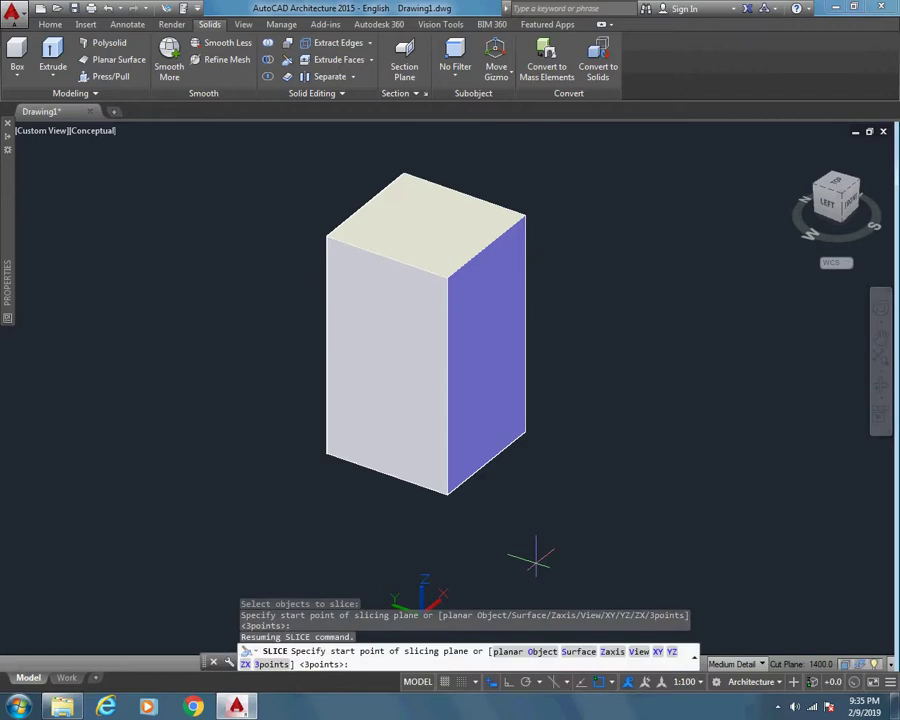
middle_drag(454, 576, 448, 528)
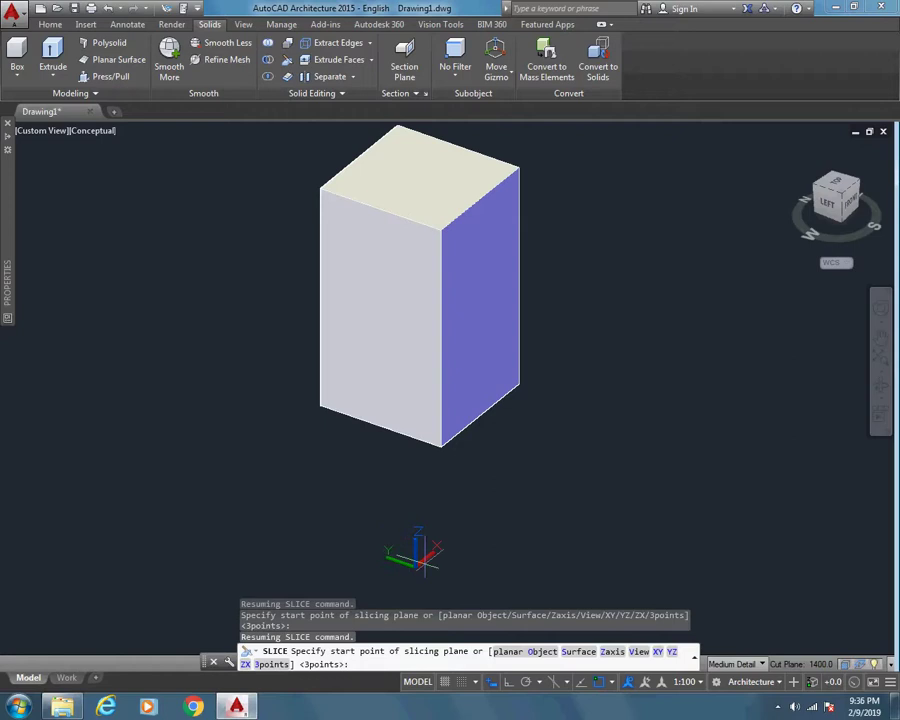
click(658, 652)
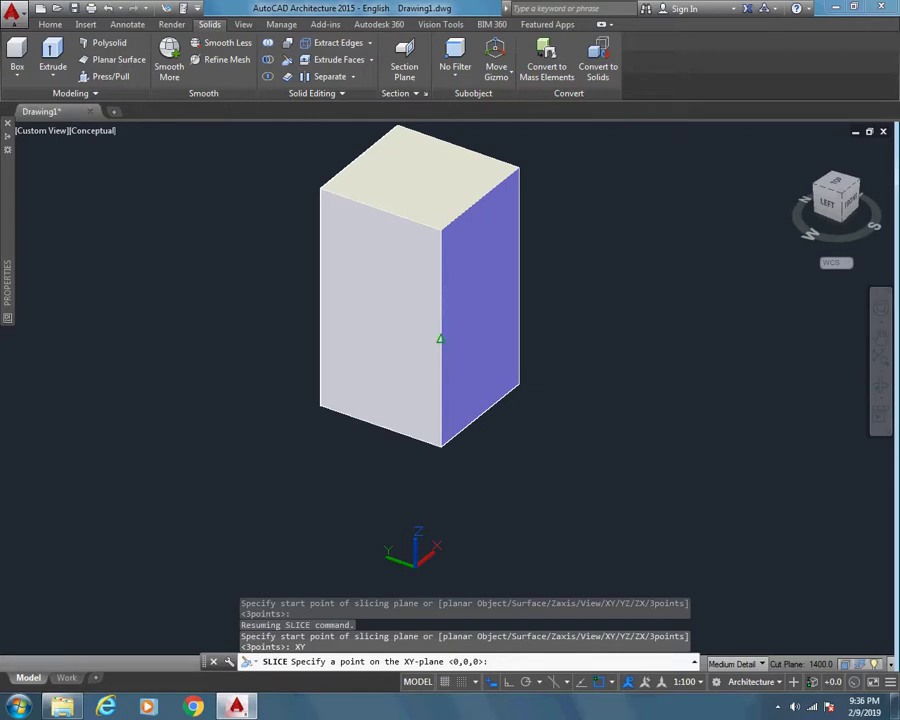
click(440, 328)
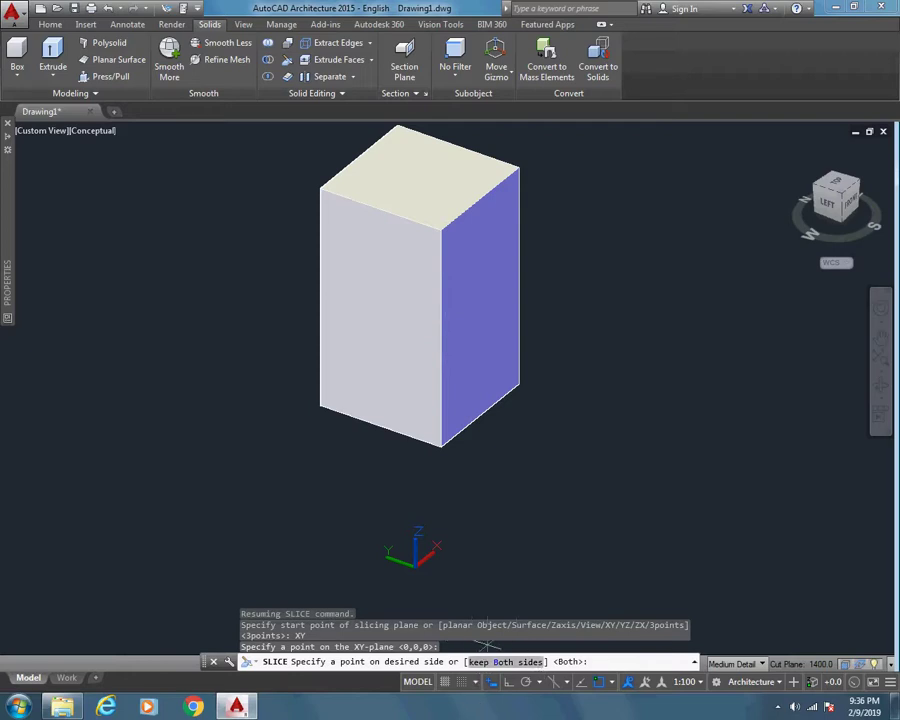
click(505, 662)
click(505, 662)
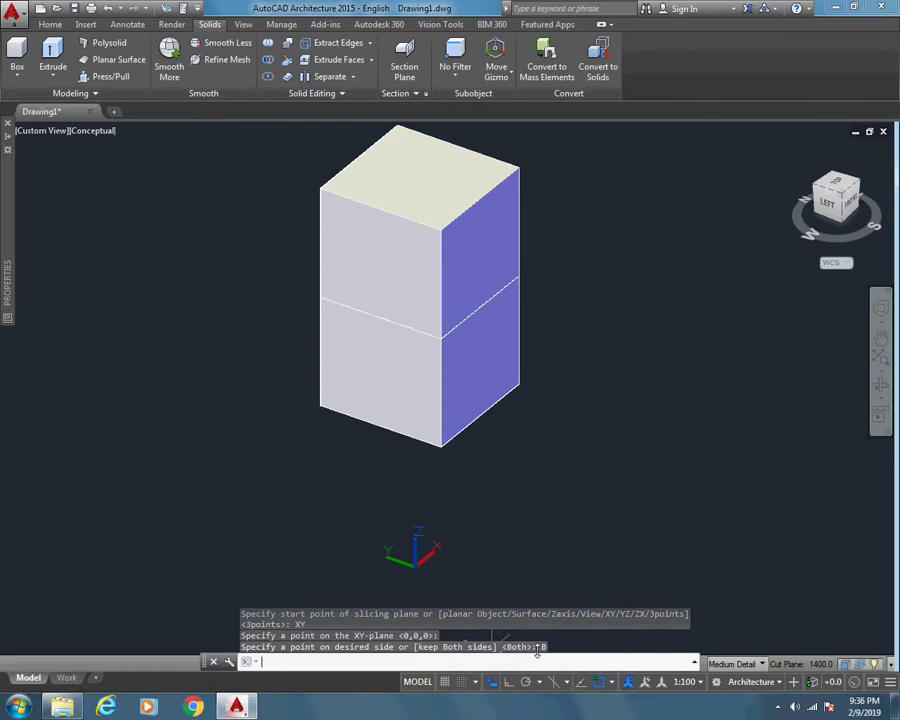
click(438, 250)
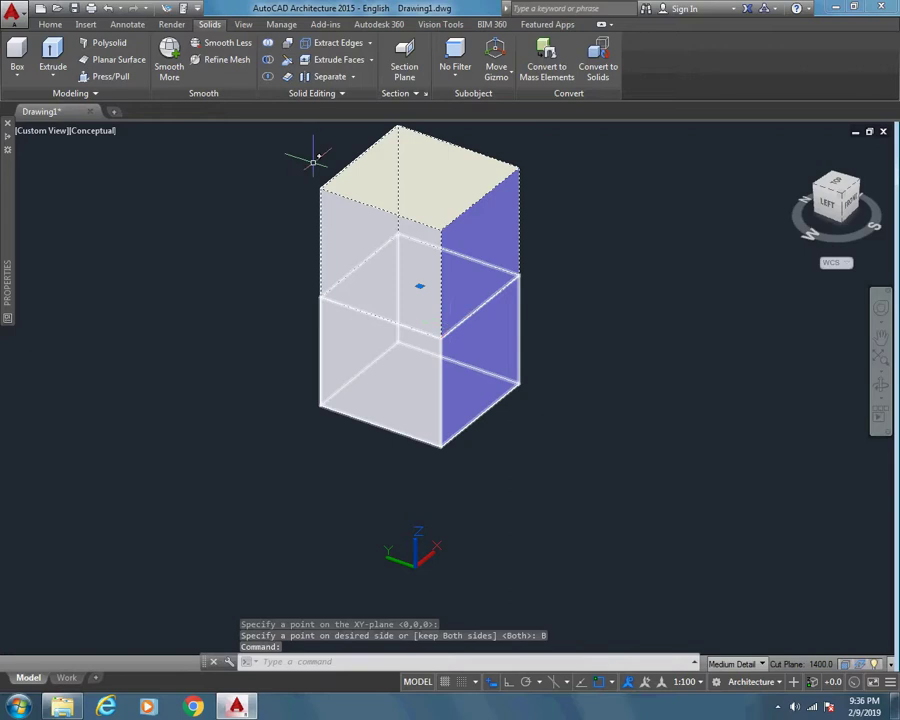
Move the upper half straight to the right with Ortho on, beside the lower cube.
text(m)
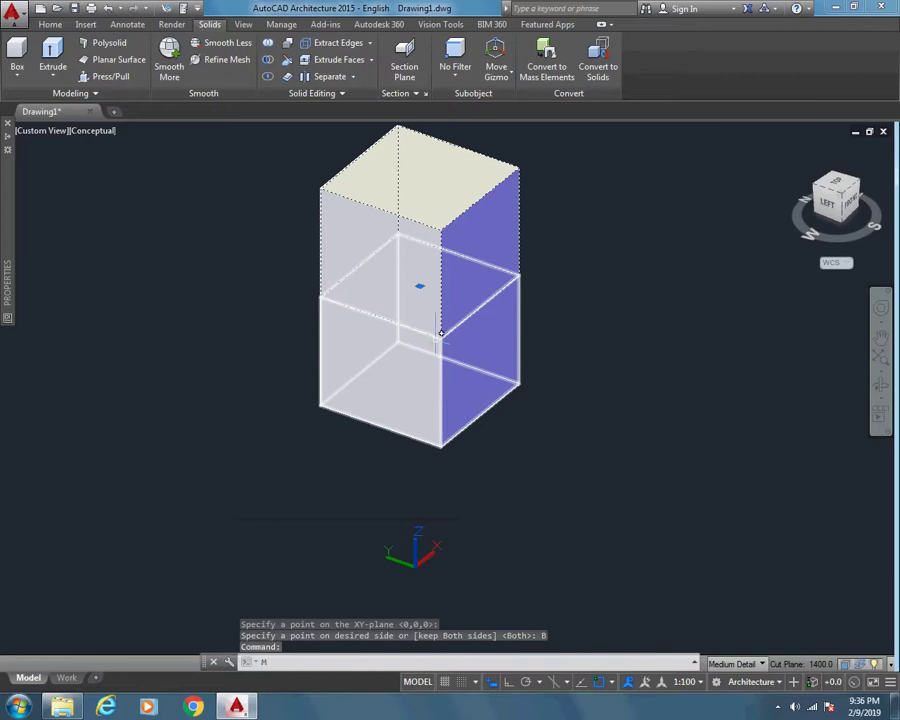
click(419, 287)
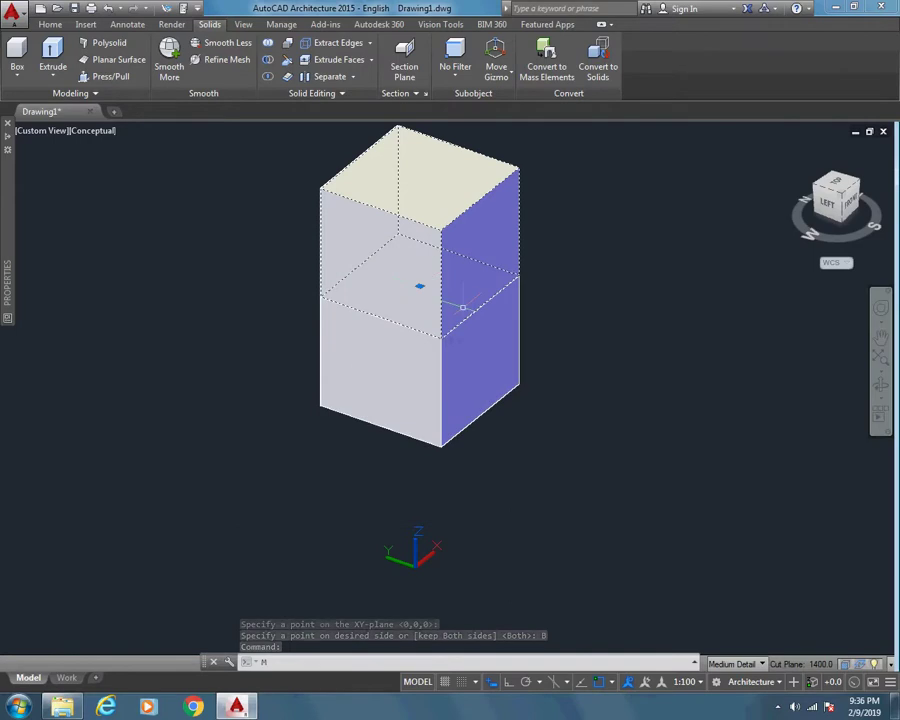
click(48, 24)
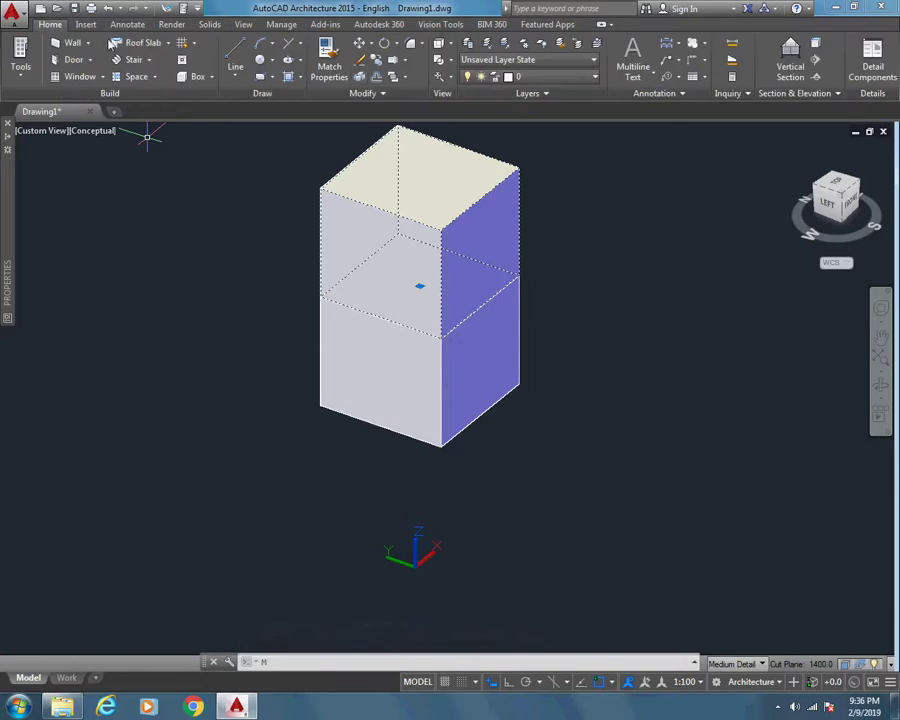
click(362, 50)
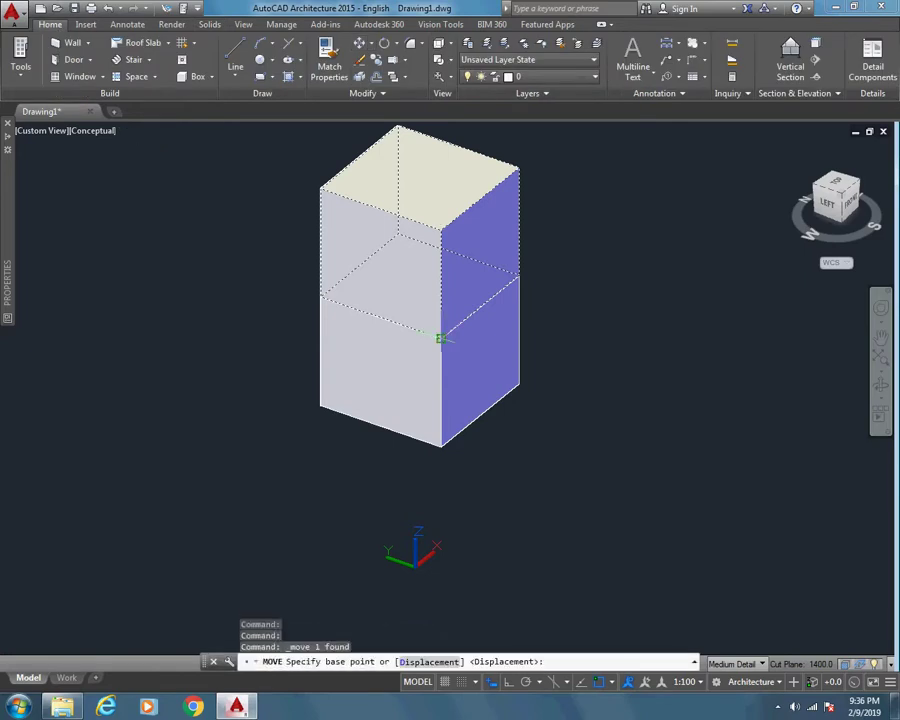
click(440, 339)
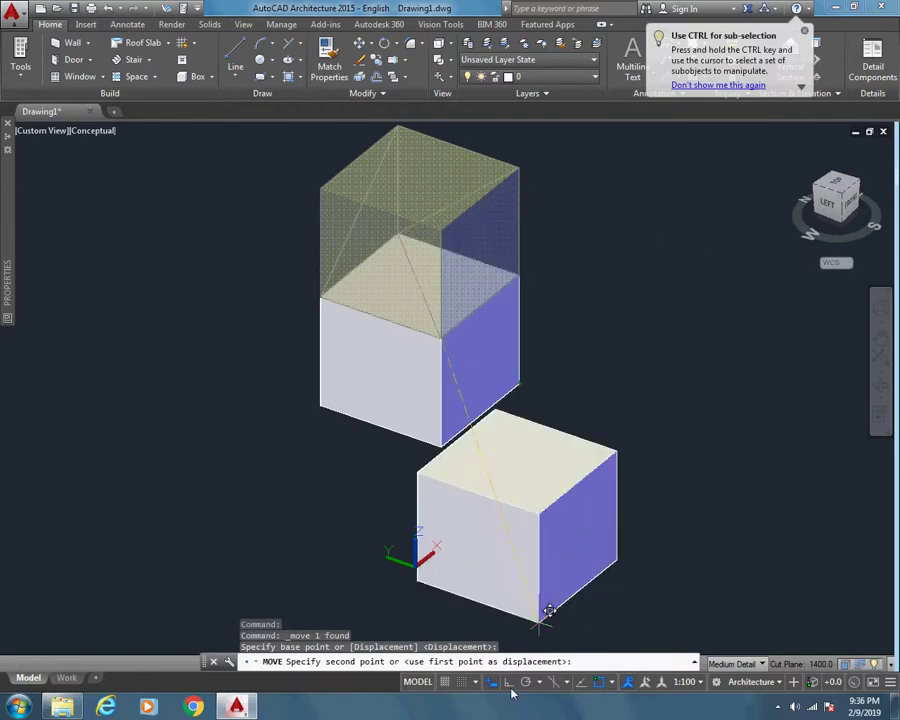
key(F8)
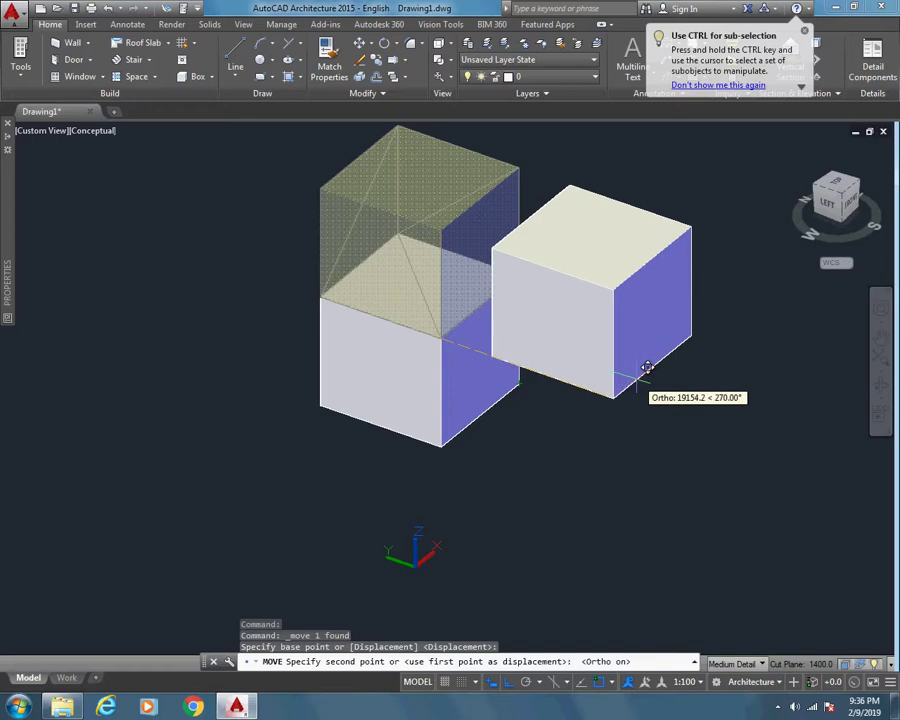
click(632, 380)
click(632, 380)
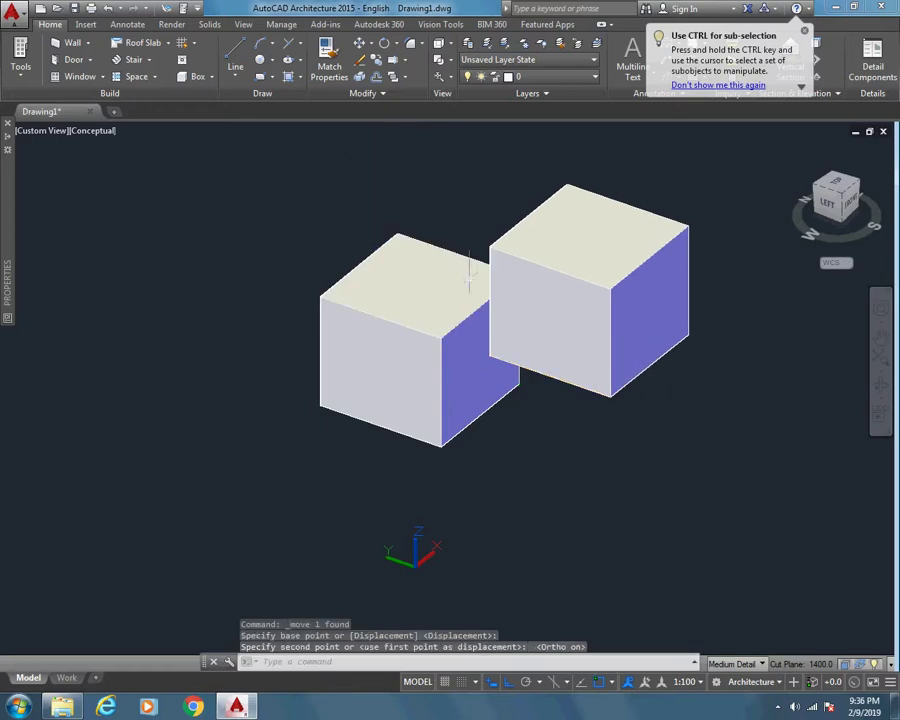
mouse_move(504, 316)
shift+middle_down()
mouse_move(520, 368)
mouse_move(538, 350)
mouse_move(643, 378)
mouse_move(535, 383)
mouse_move(490, 345)
shift+middle_up()
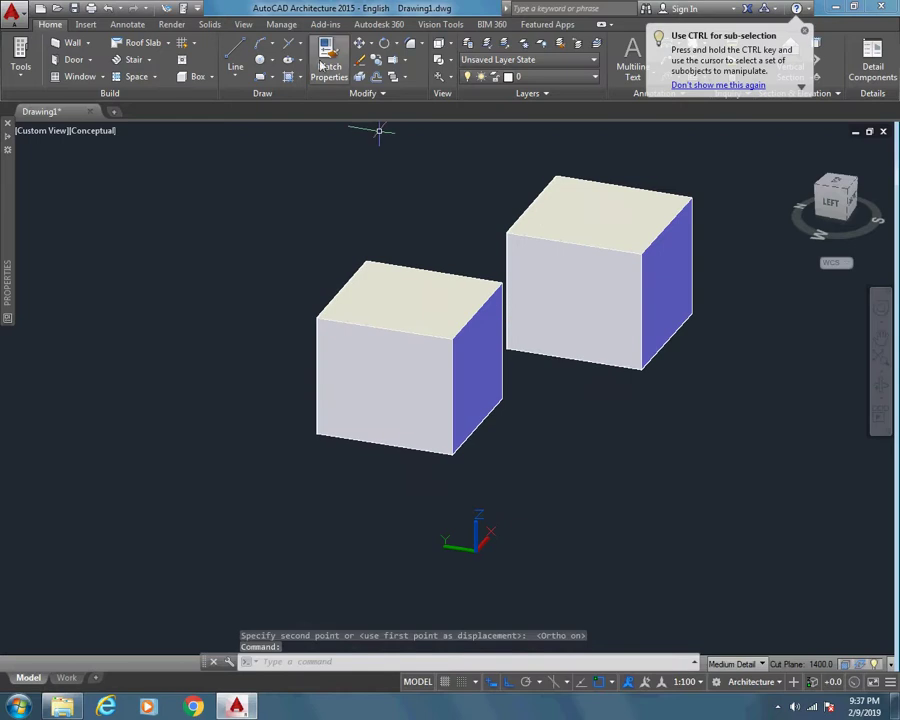
Slice the left cube with a 3-point plane from top to bottom corner, keeping both wedges.
click(205, 25)
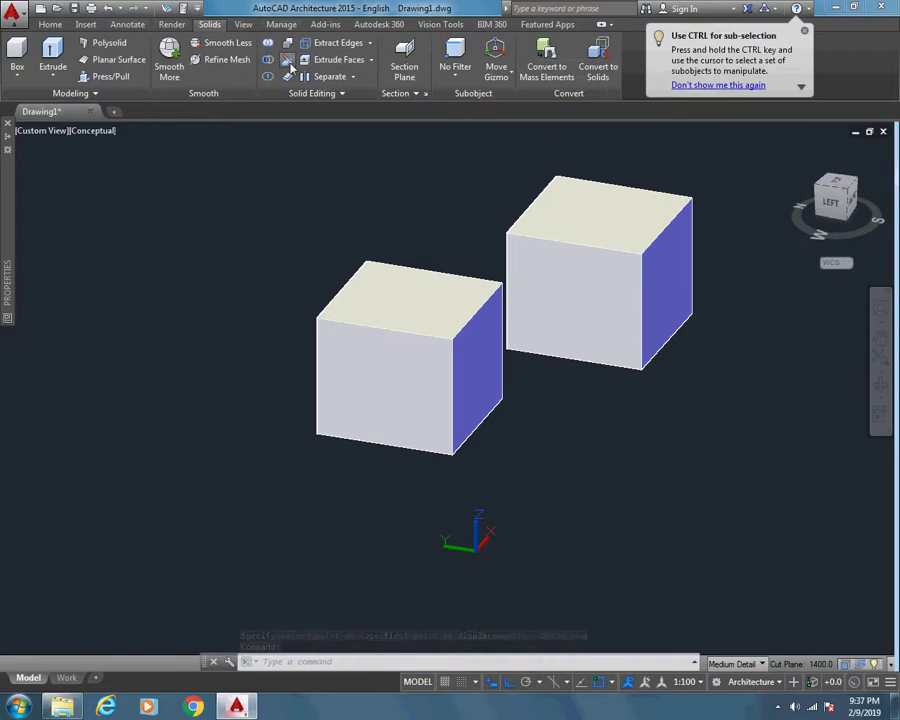
click(288, 60)
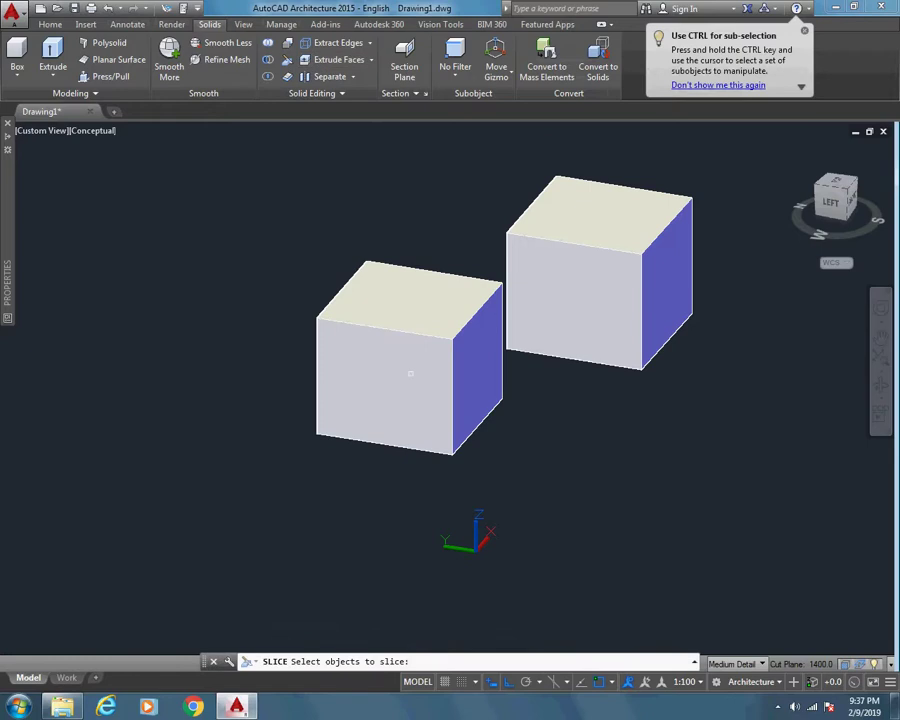
click(410, 373)
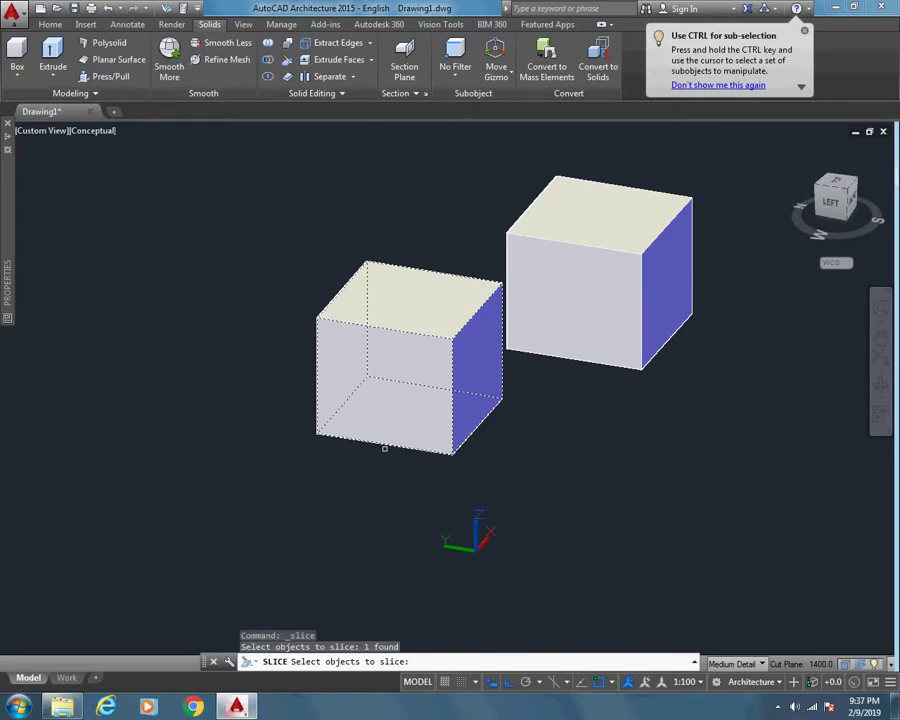
key(Return)
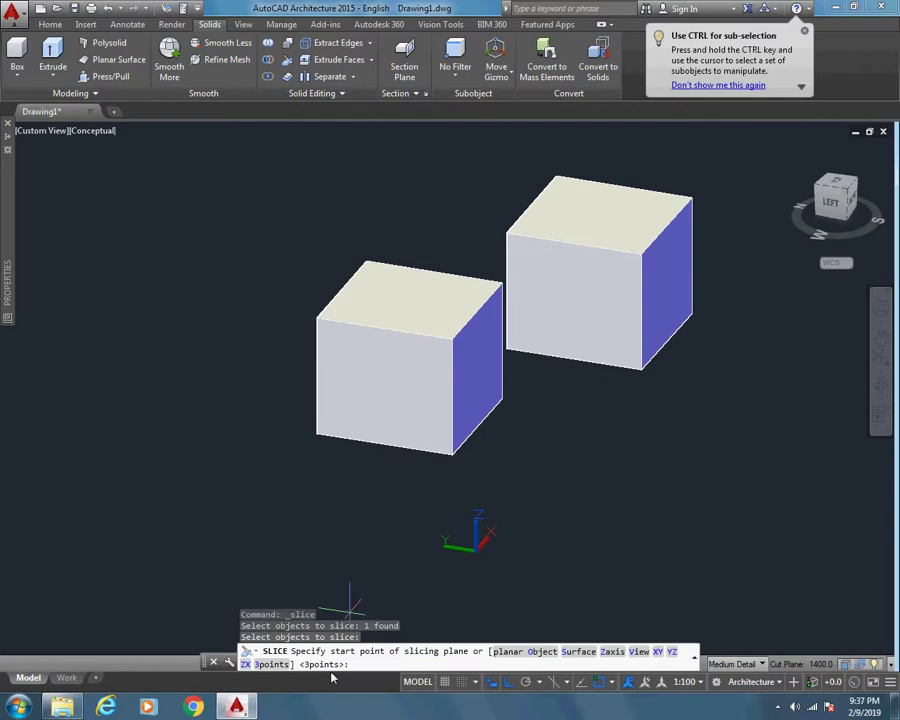
click(271, 665)
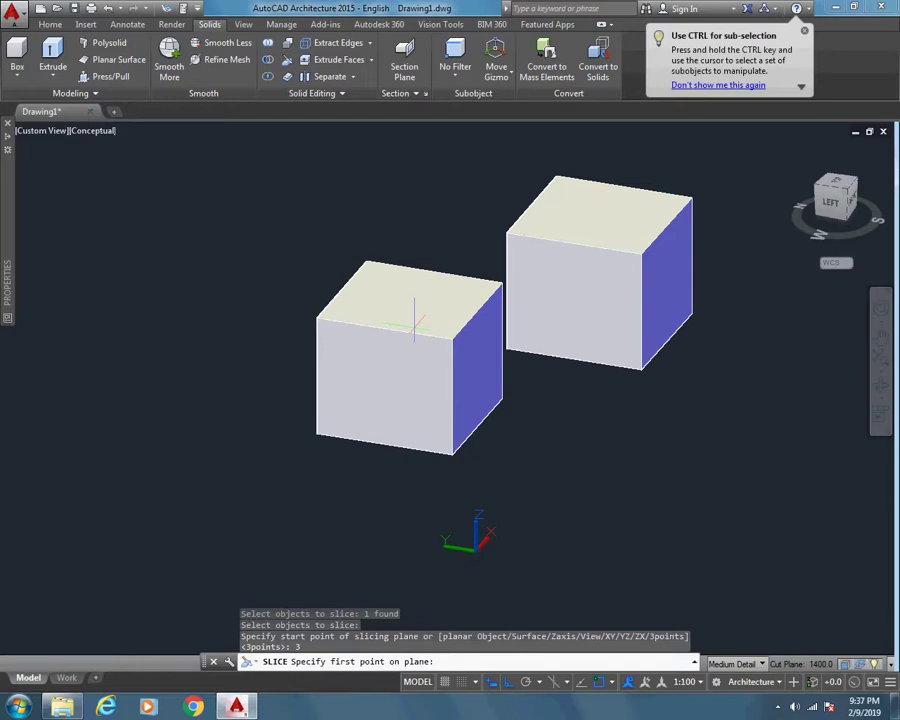
click(367, 261)
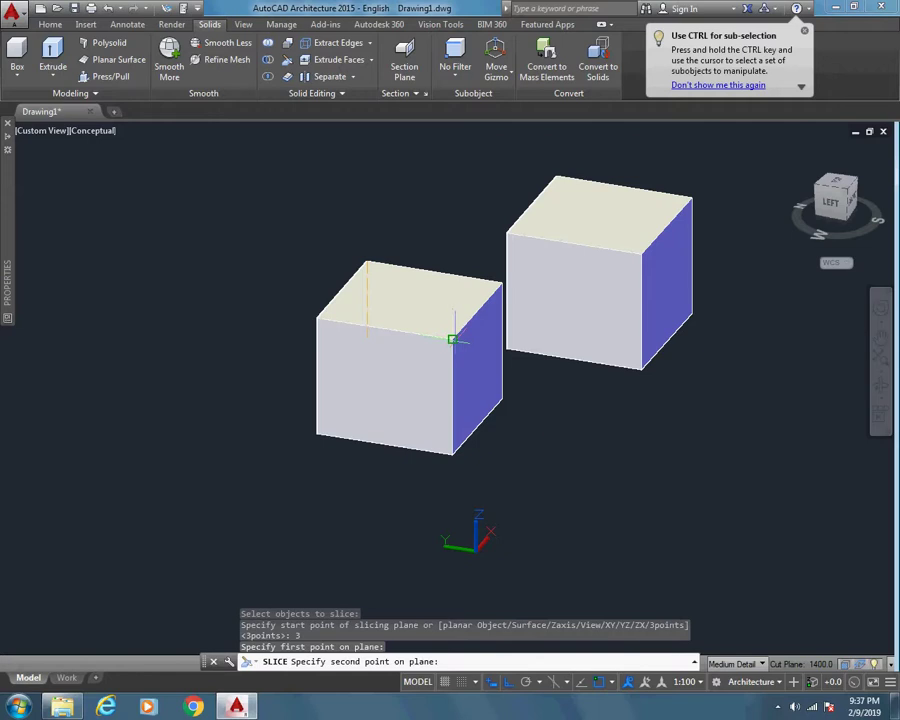
click(453, 340)
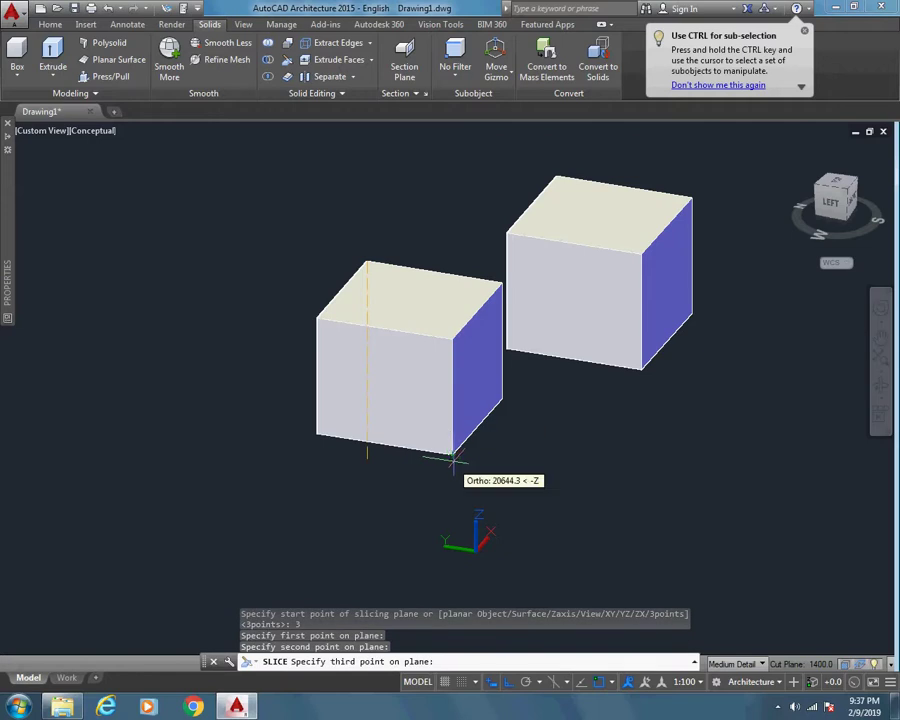
click(453, 459)
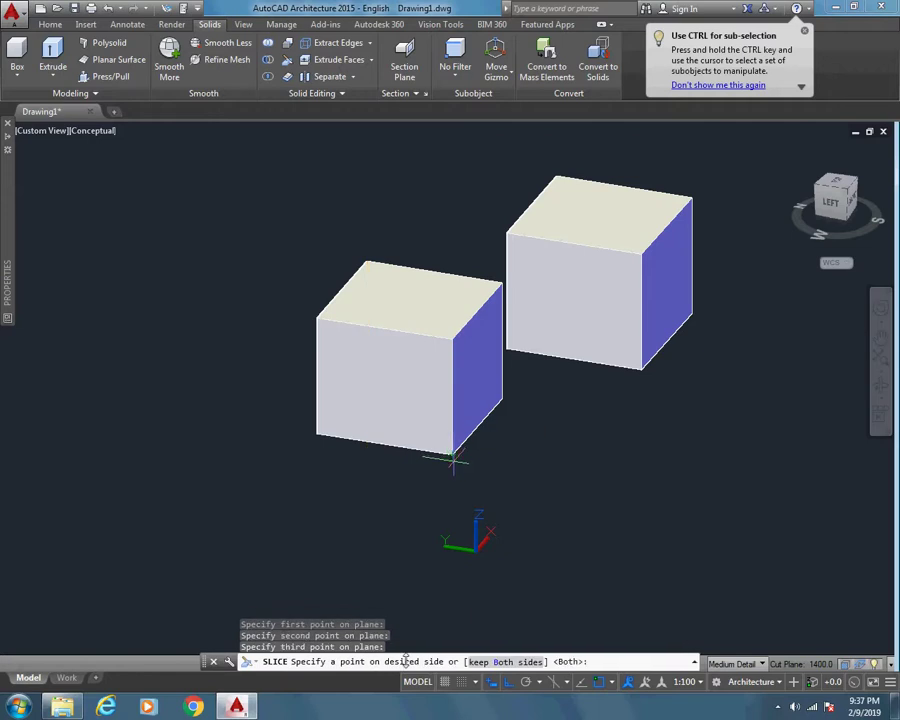
click(505, 661)
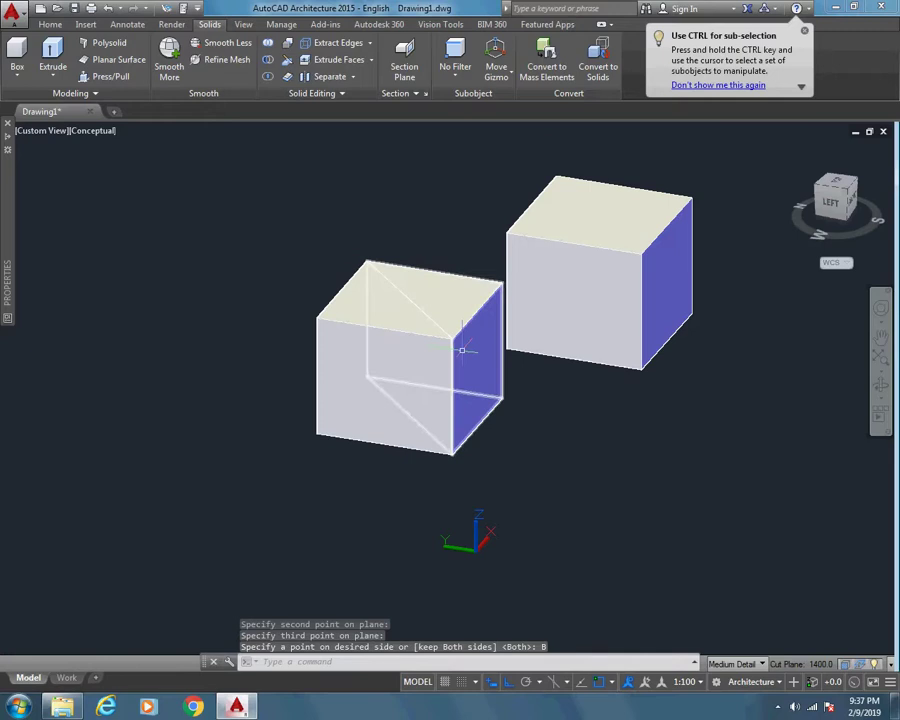
click(398, 322)
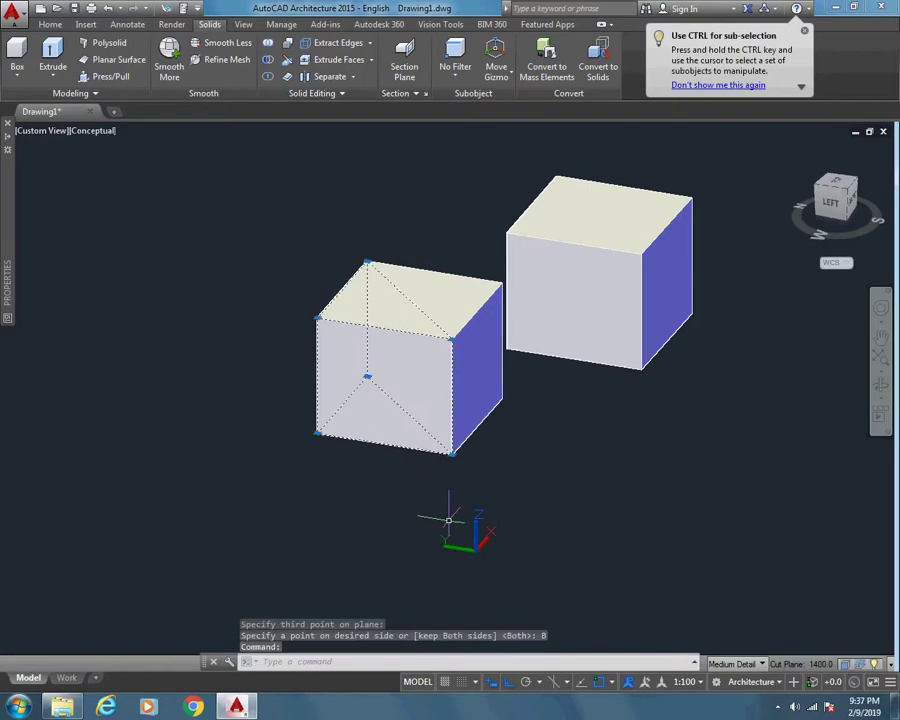
Move the front wedge down and to the left, leaving a gap between the halves.
text(M)
key(Return)
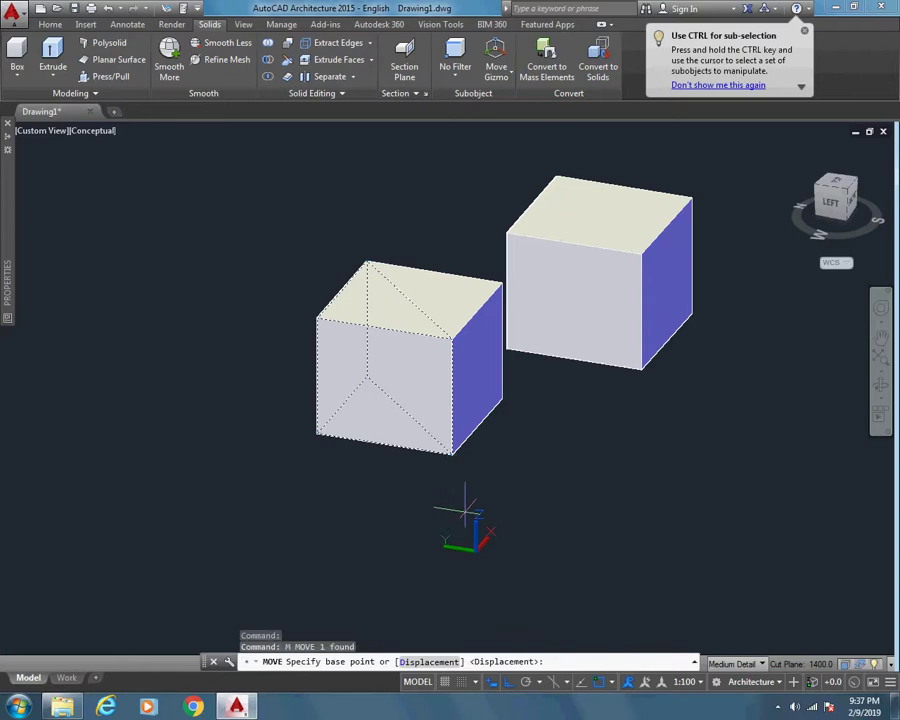
click(472, 506)
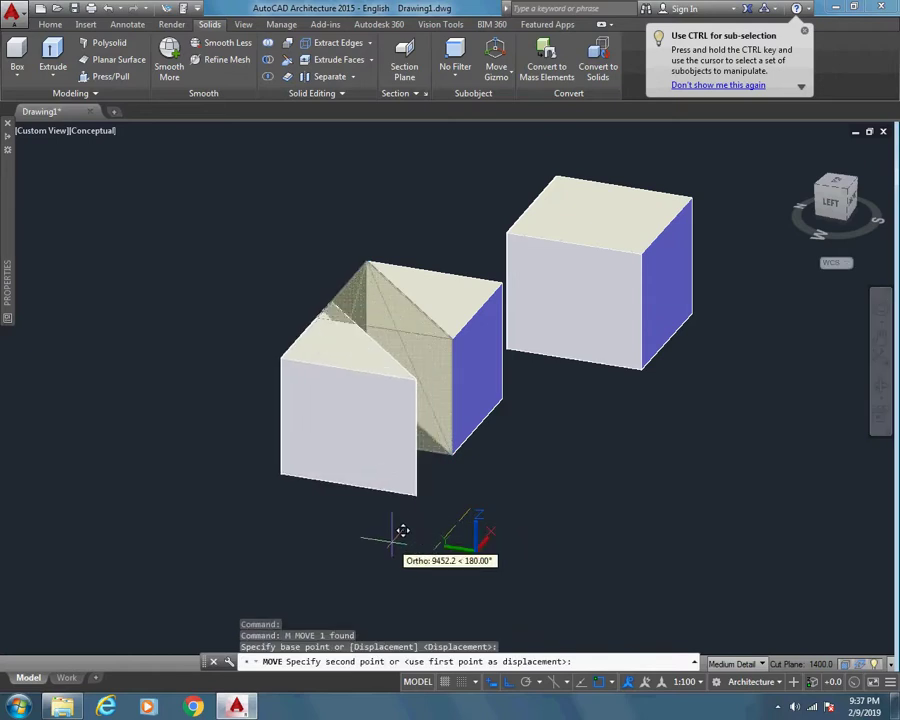
click(400, 532)
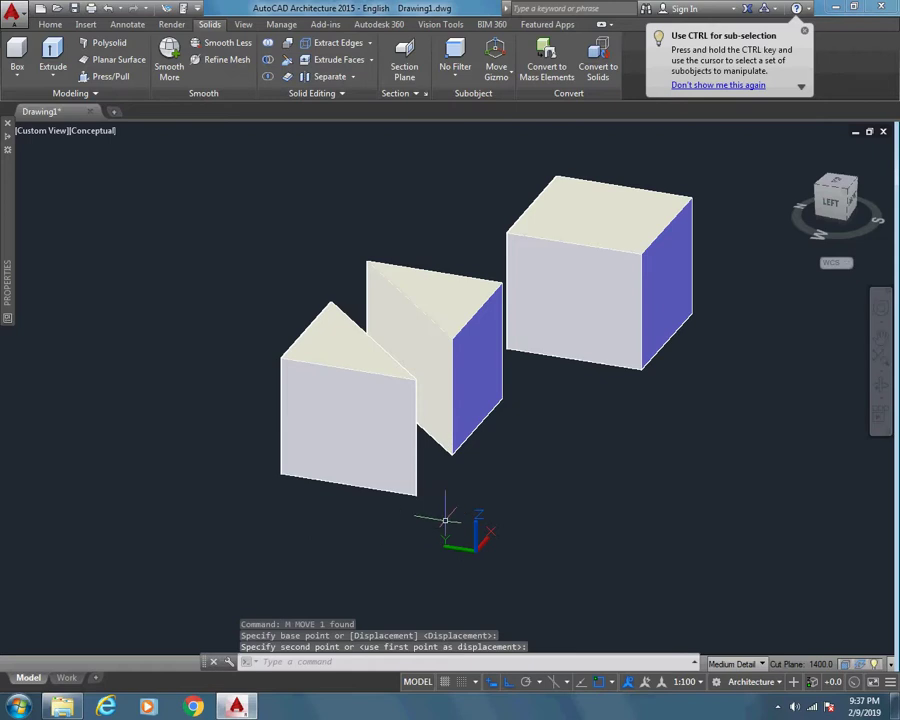
mouse_move(446, 519)
shift+middle_down()
mouse_move(413, 518)
mouse_move(368, 543)
mouse_move(455, 546)
mouse_move(520, 526)
mouse_move(384, 516)
mouse_move(396, 498)
mouse_move(388, 492)
mouse_move(414, 535)
mouse_move(430, 540)
mouse_move(421, 540)
shift+middle_up()
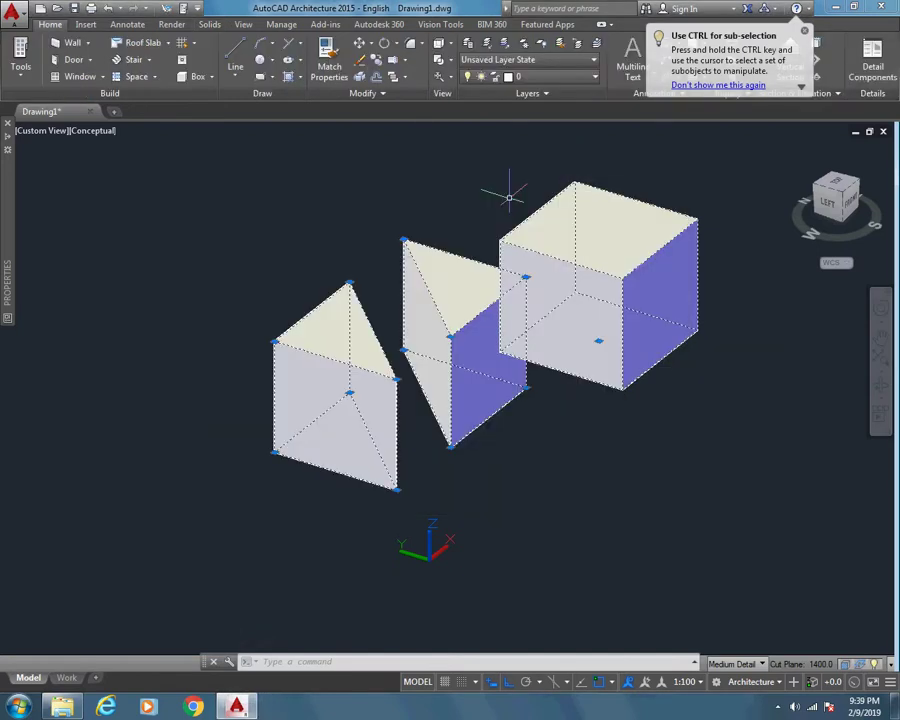
Put the three solids on the A-Area-Mass layer and switch to the Realistic visual style.
click(540, 77)
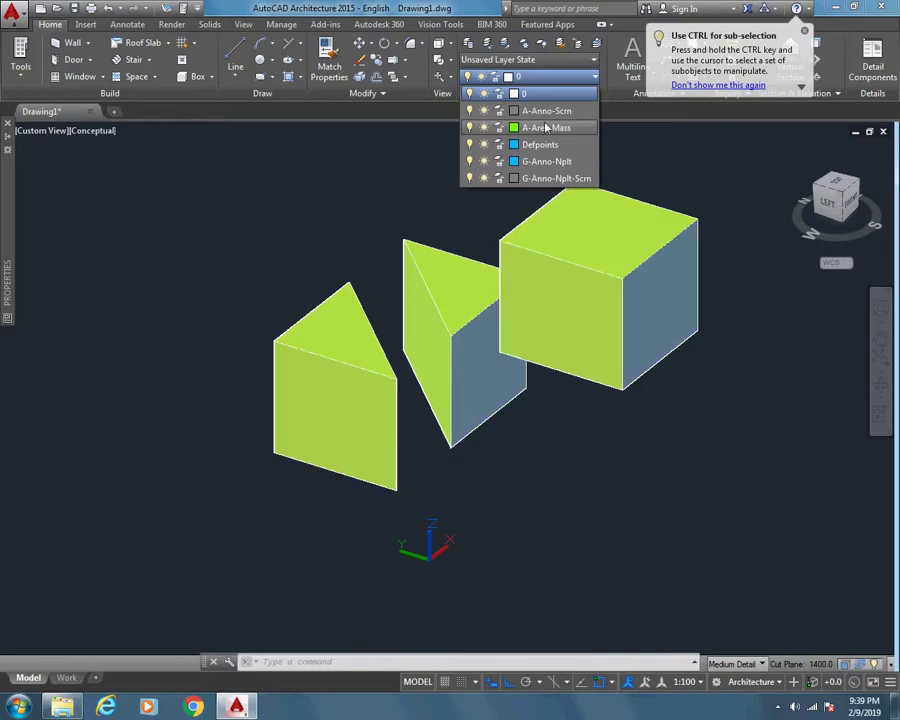
click(546, 127)
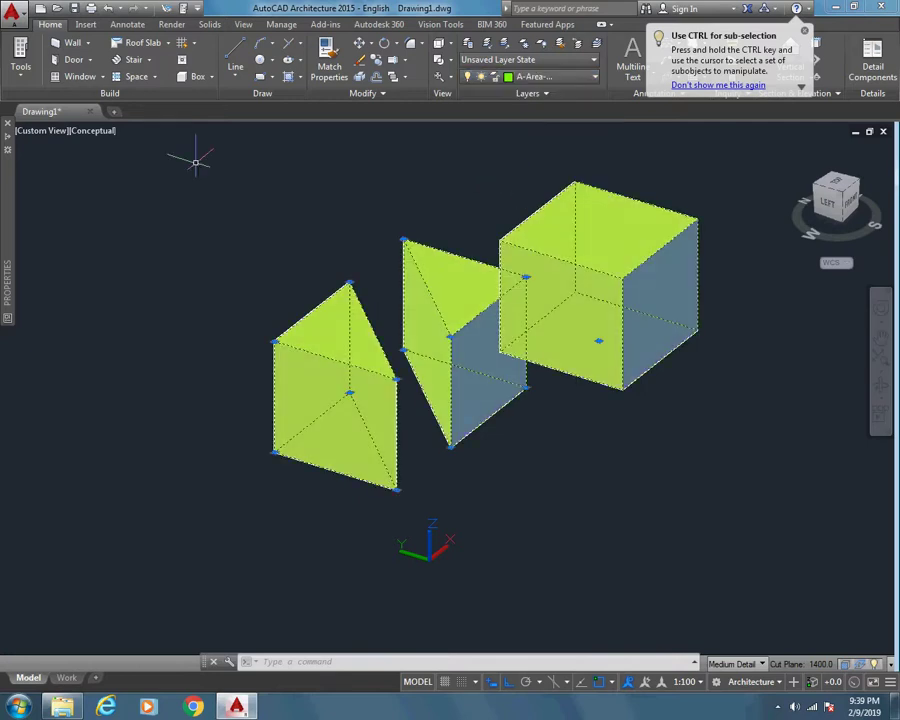
click(107, 131)
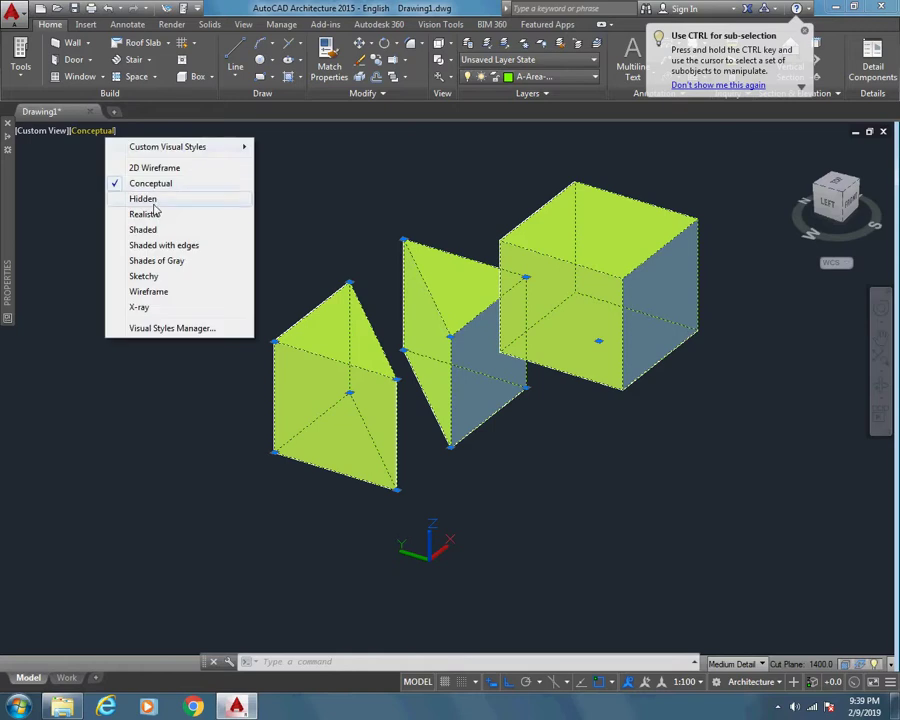
click(116, 213)
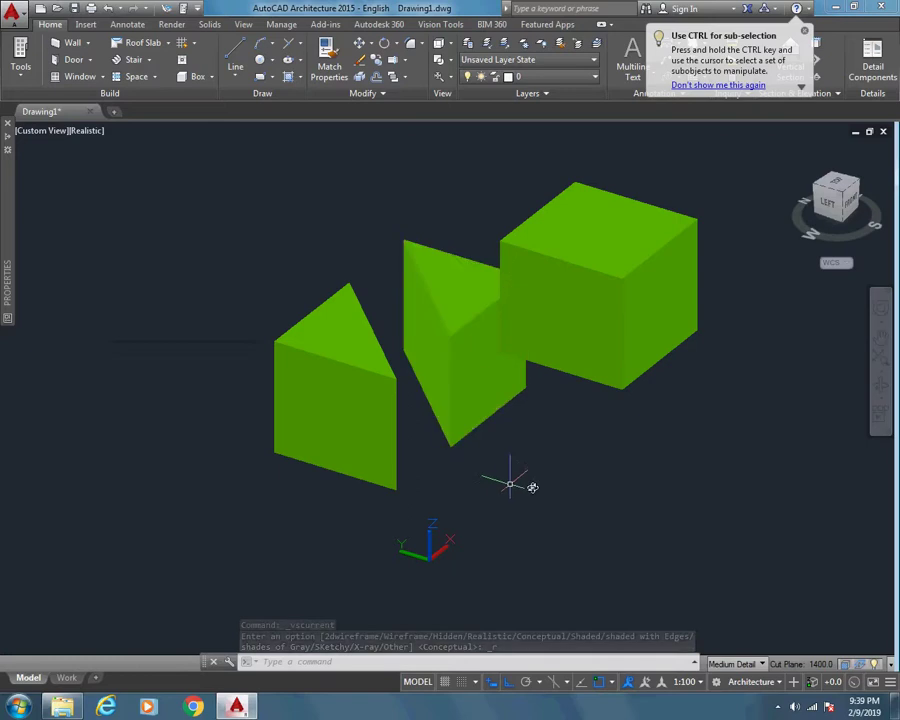
Select the three solids with a crossing window and erase them.
mouse_move(538, 475)
shift+middle_down()
mouse_move(546, 463)
mouse_move(480, 450)
mouse_move(476, 492)
mouse_move(538, 494)
mouse_move(505, 518)
shift+middle_up()
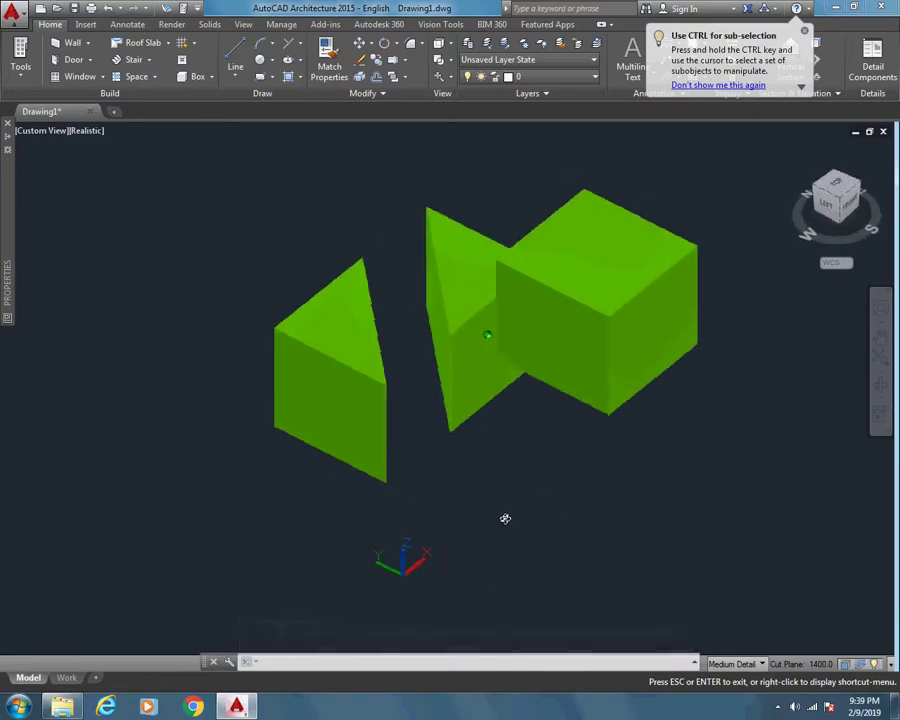
key(Escape)
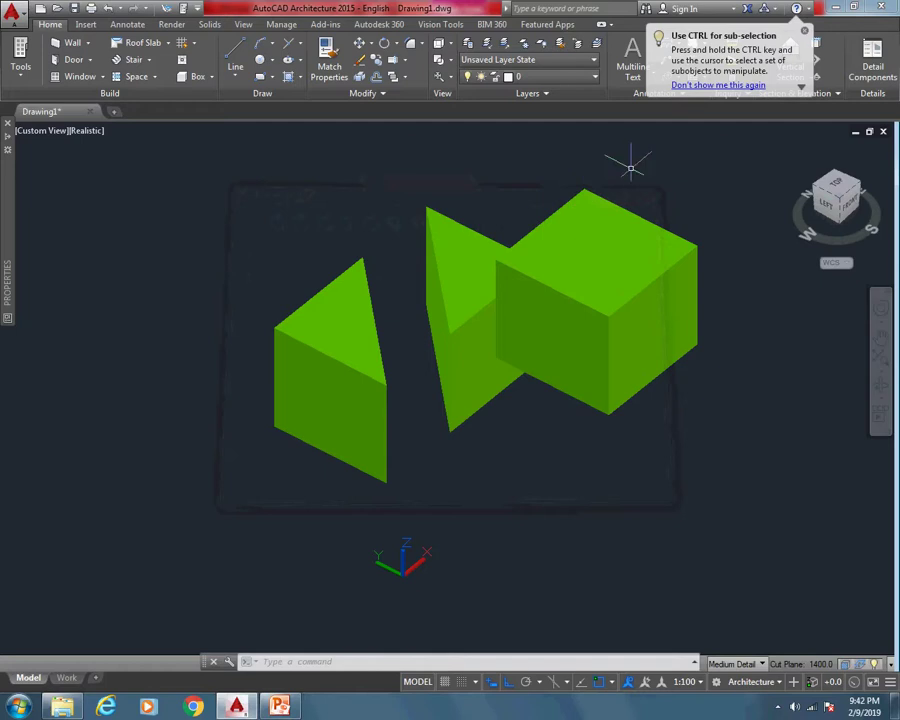
click(631, 167)
click(363, 381)
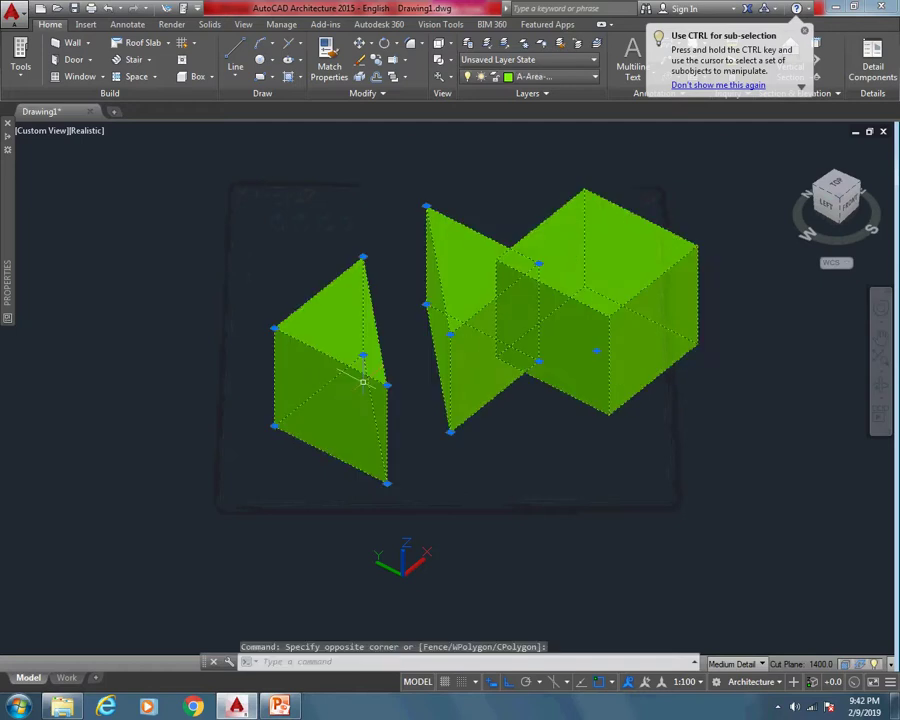
key(Delete)
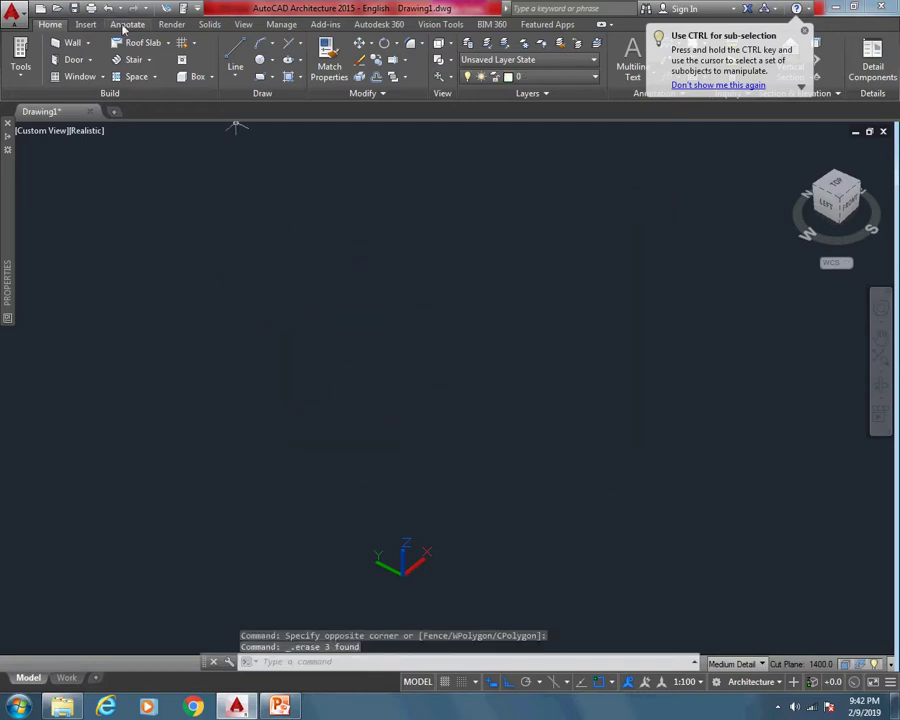
Draw a circle and a line across it from its left edge to its right edge.
click(260, 61)
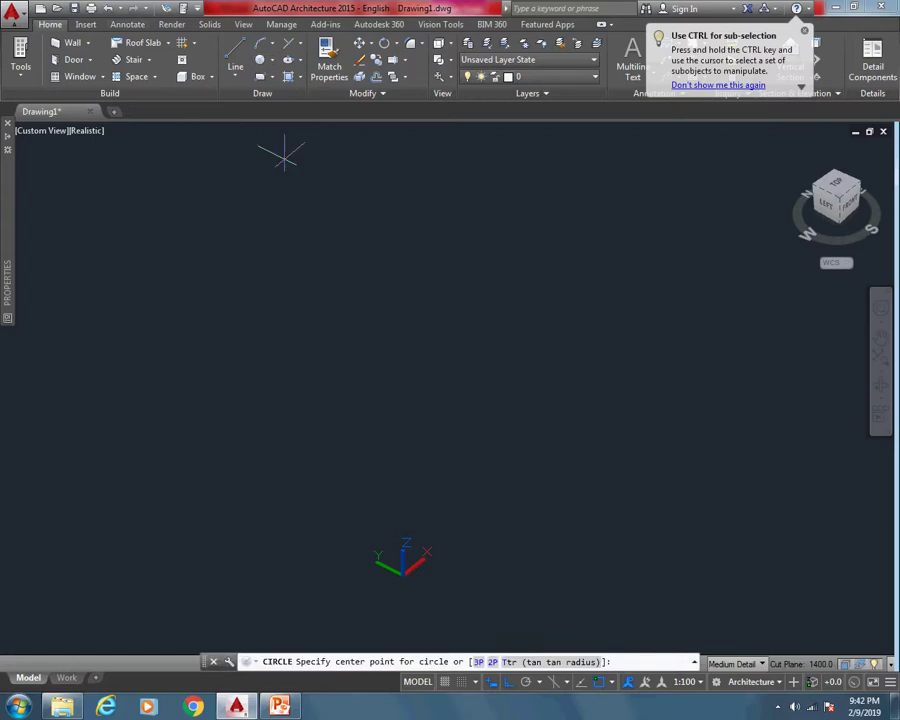
click(390, 403)
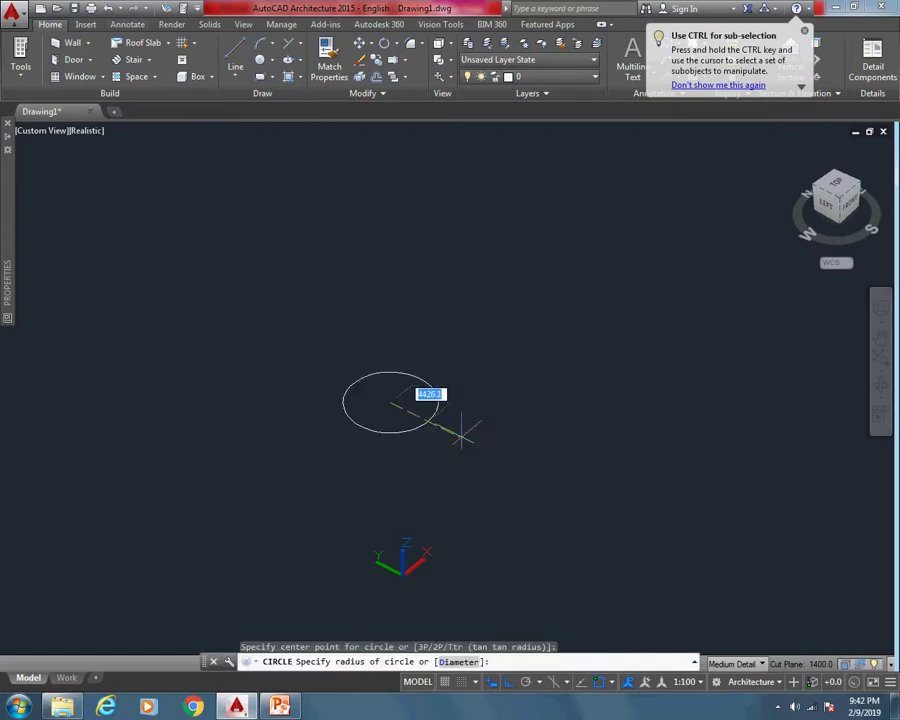
click(470, 437)
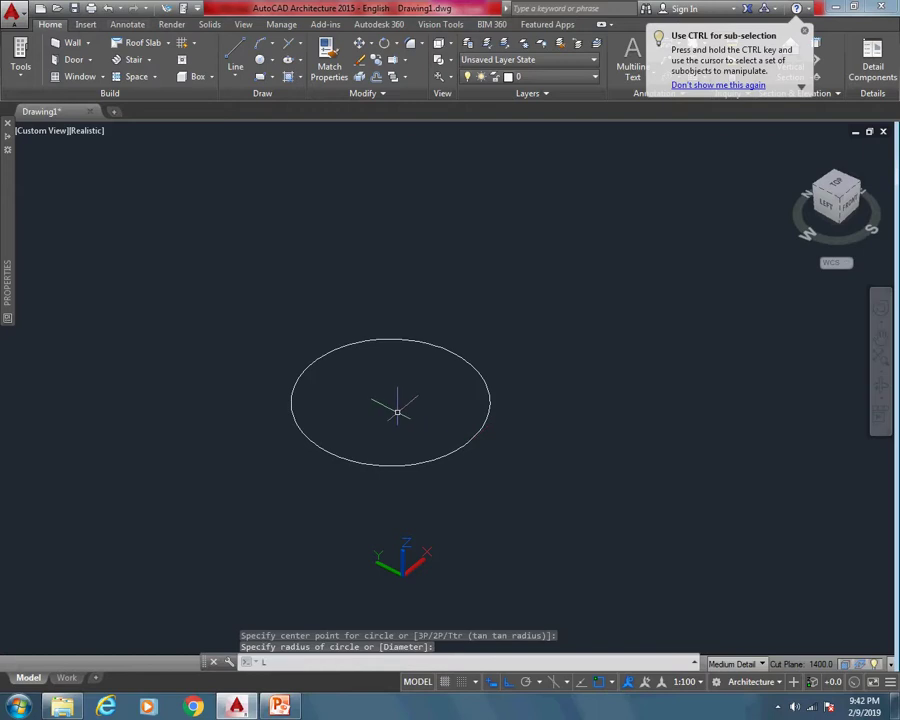
text(l)
key(Return)
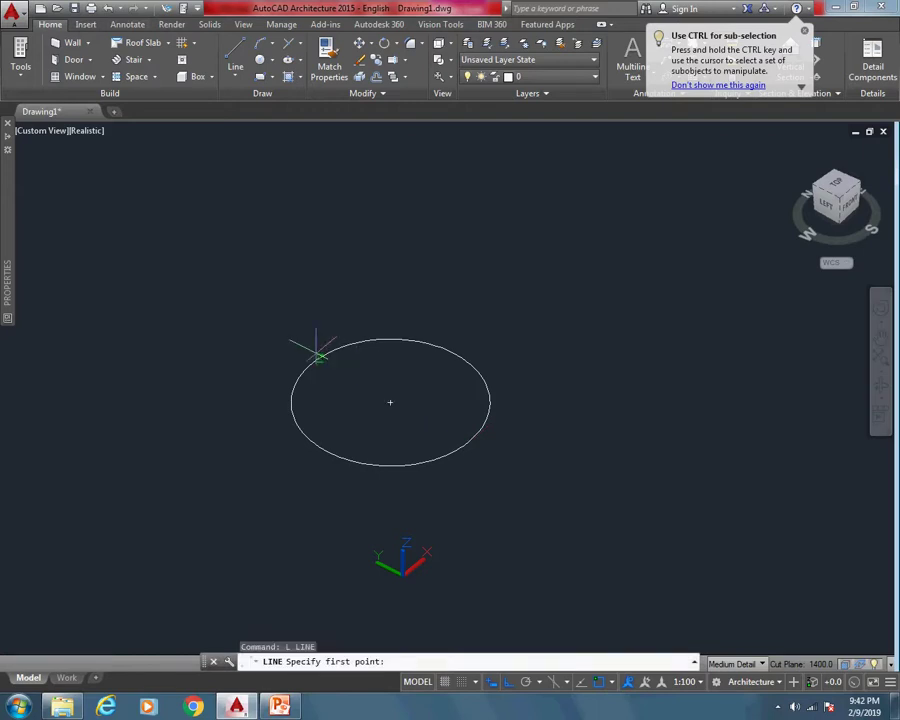
click(313, 362)
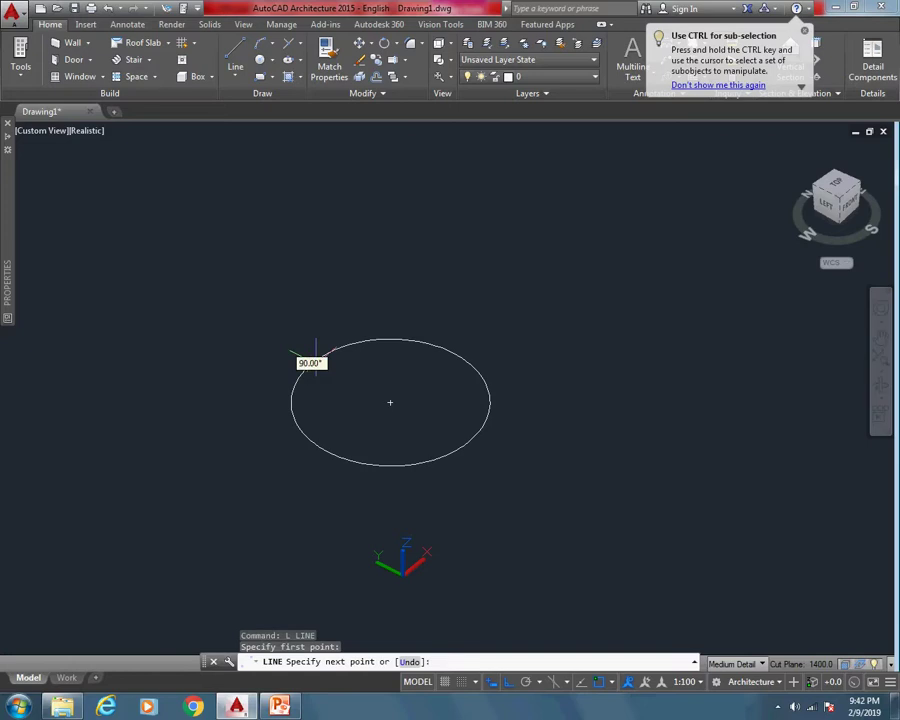
click(469, 440)
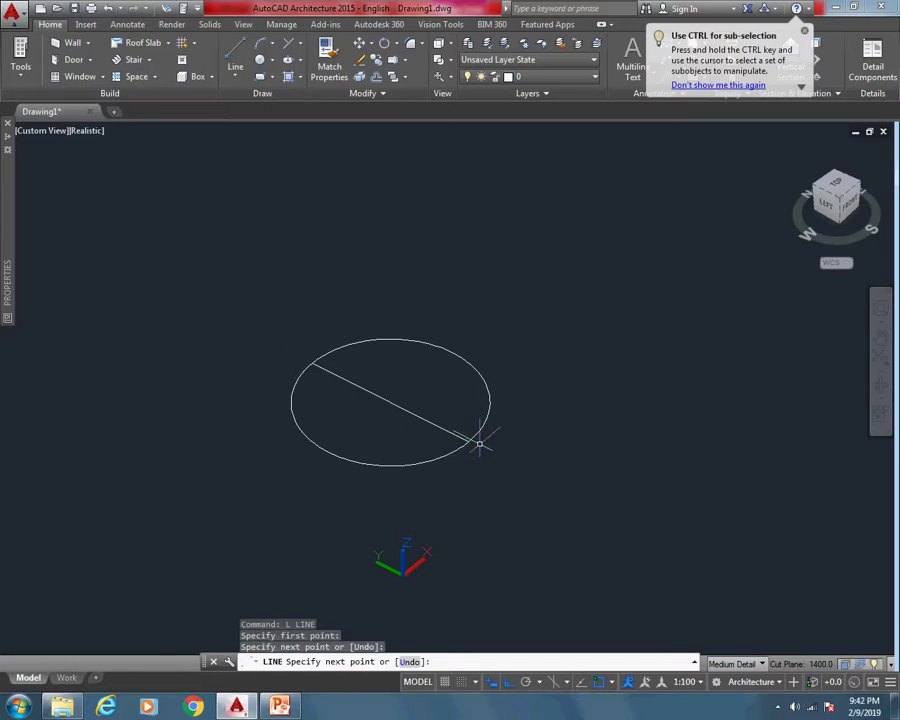
key(Escape)
Trim away the arc below the line, leaving a half-circle outline.
click(500, 386)
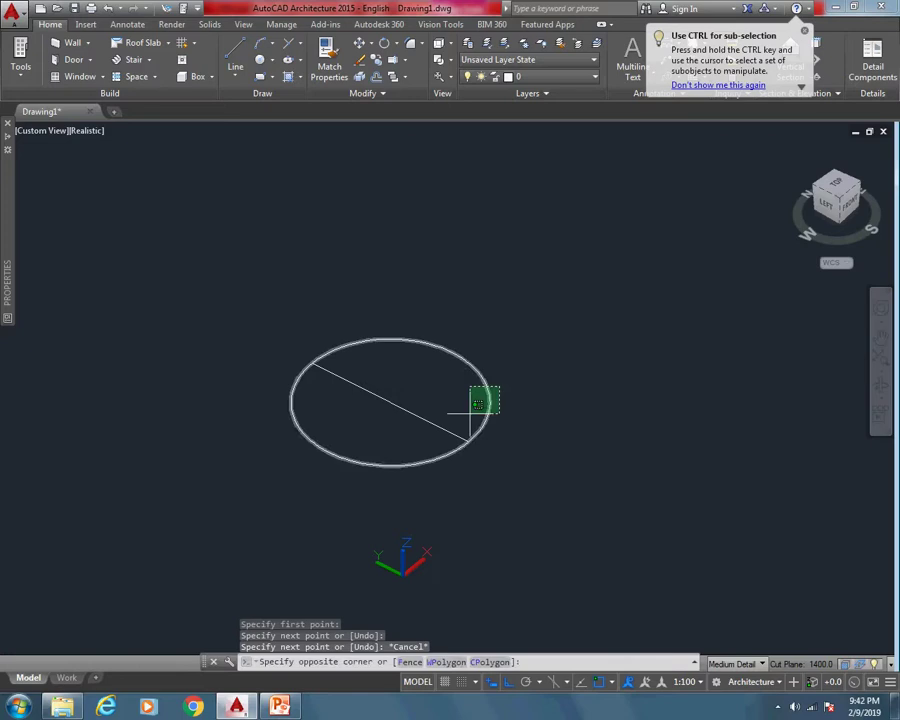
click(444, 442)
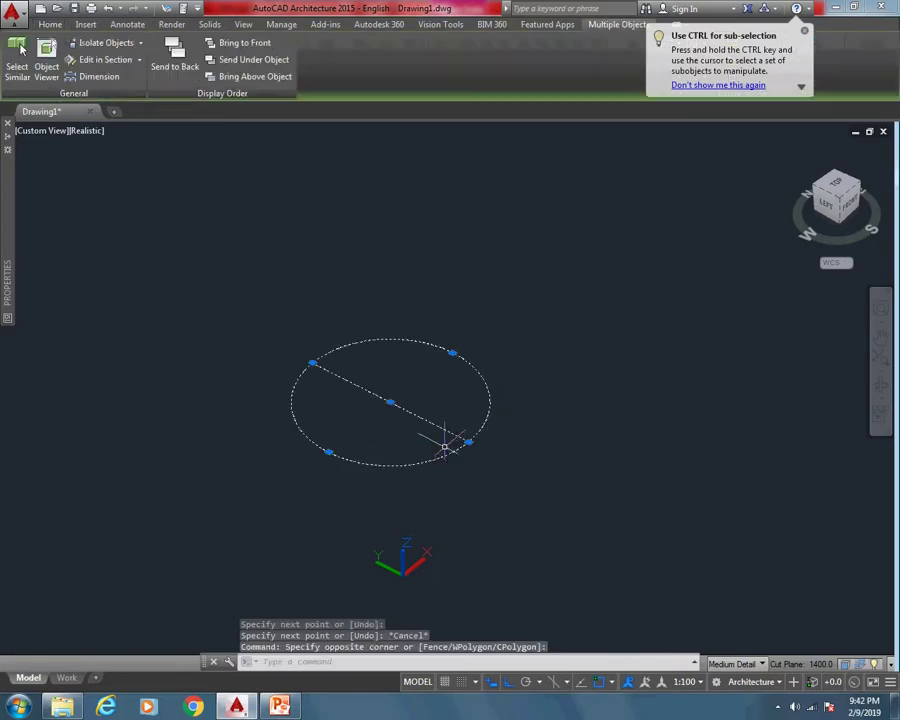
text(tr)
key(Return)
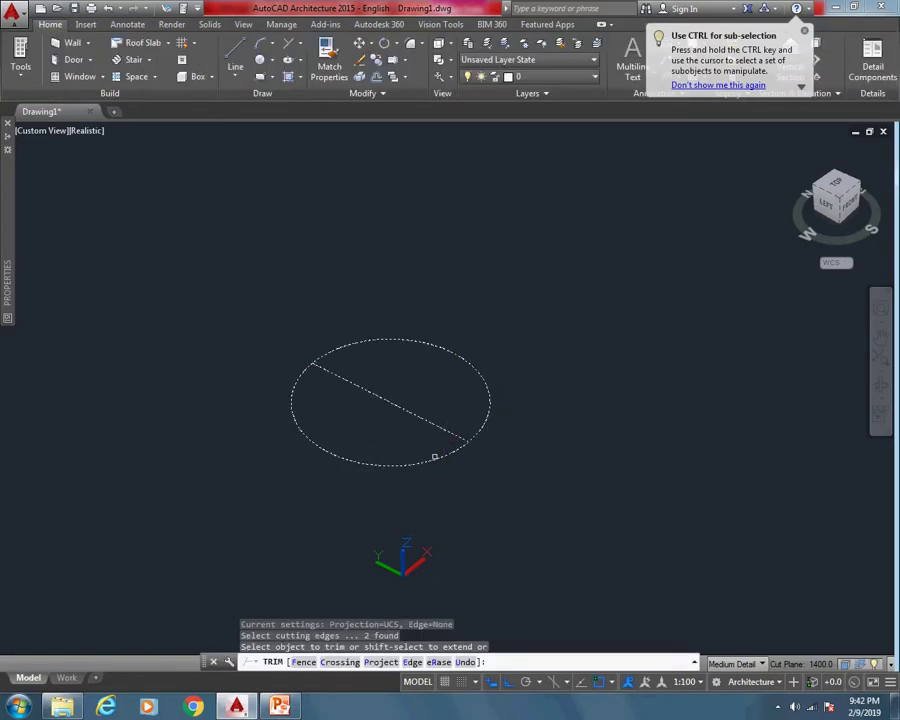
click(434, 457)
key(Escape)
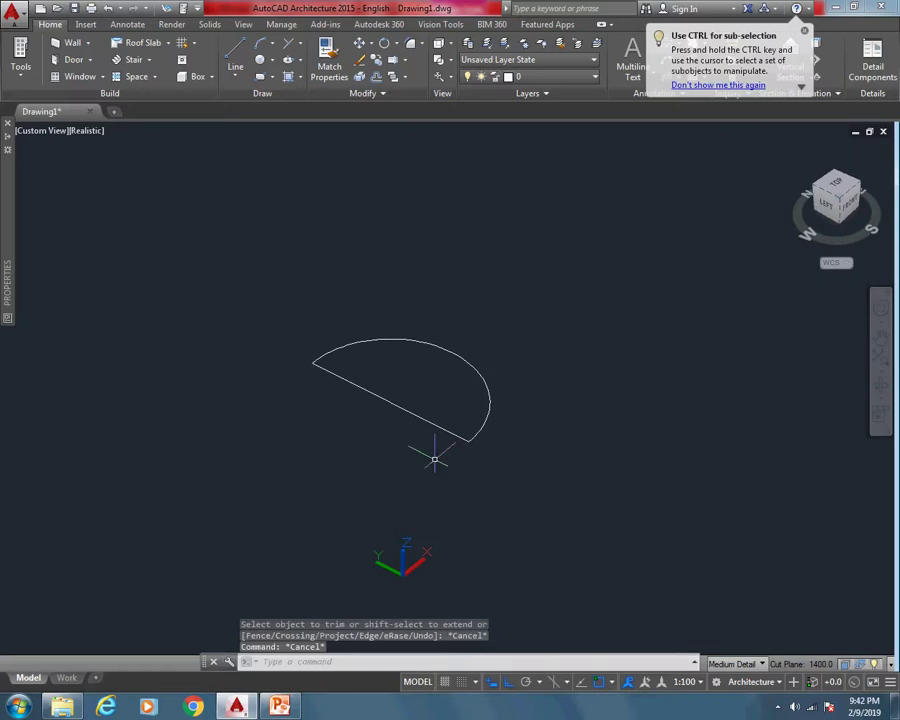
Convert the arc and straight line into a region with REG.
text(R)
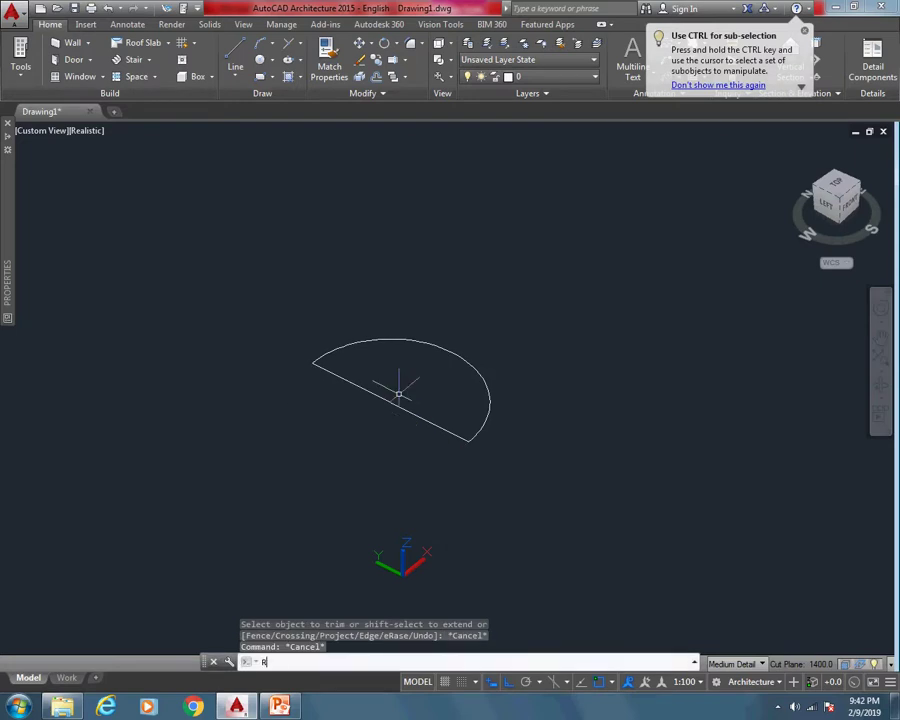
text(E)
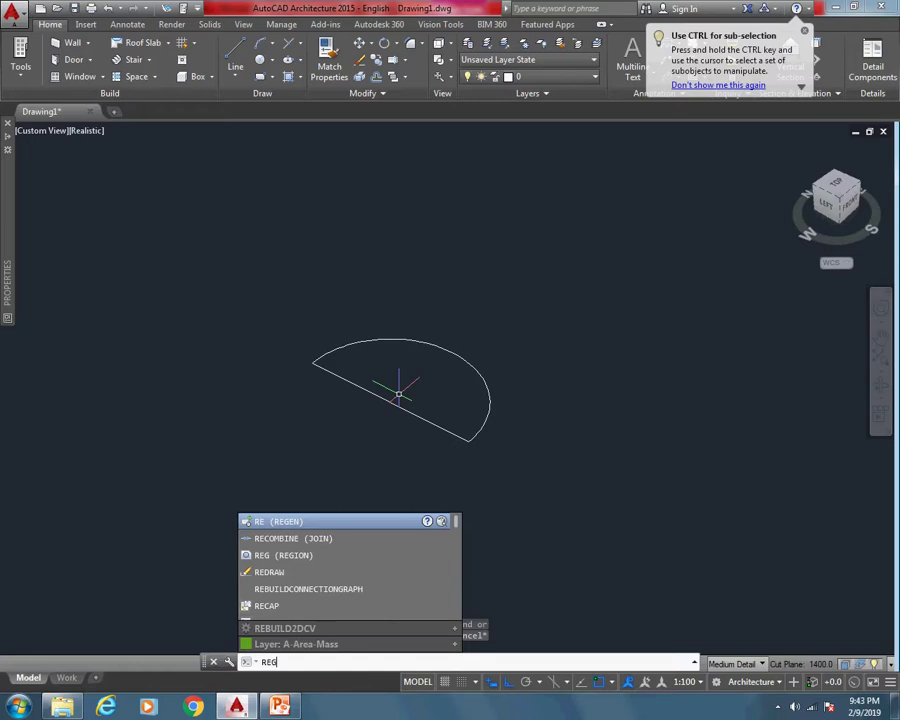
text(G)
key(Return)
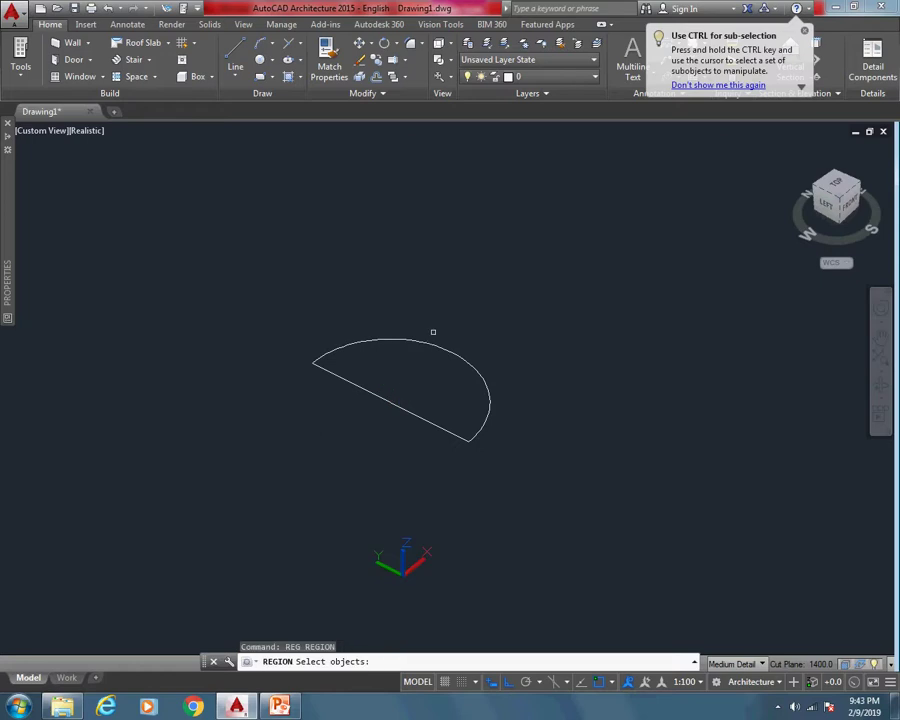
click(433, 331)
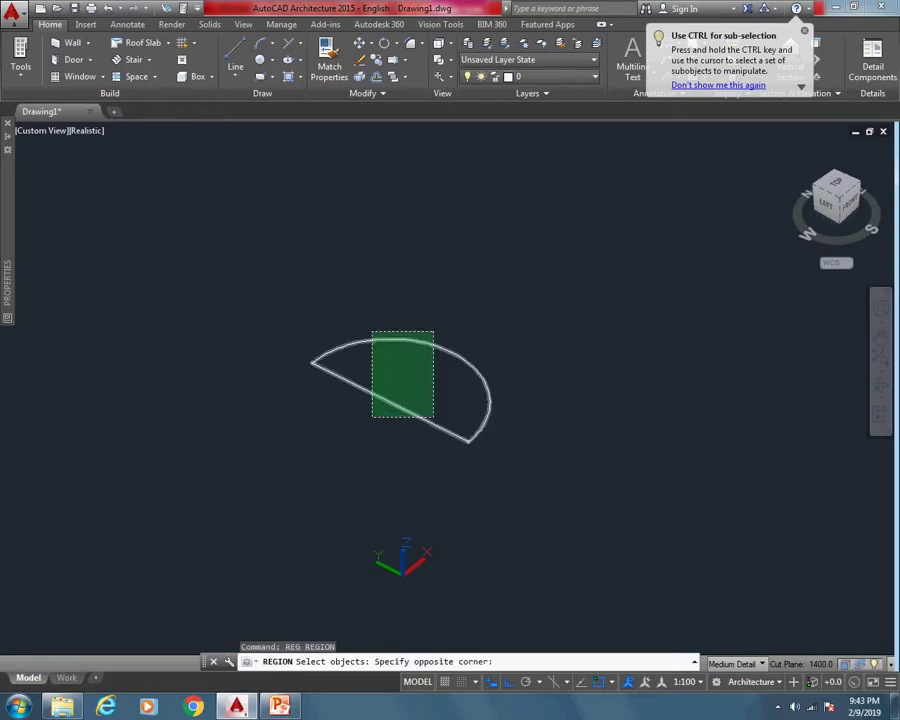
click(372, 418)
key(Return)
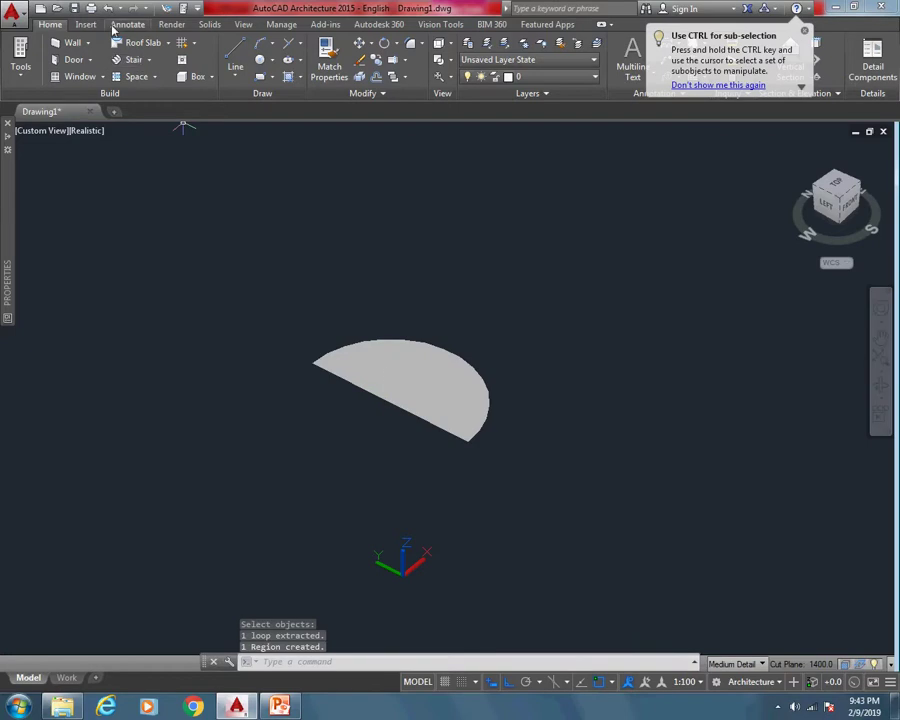
Revolve the half-disc region 360° about its straight edge into a solid sphere.
click(210, 24)
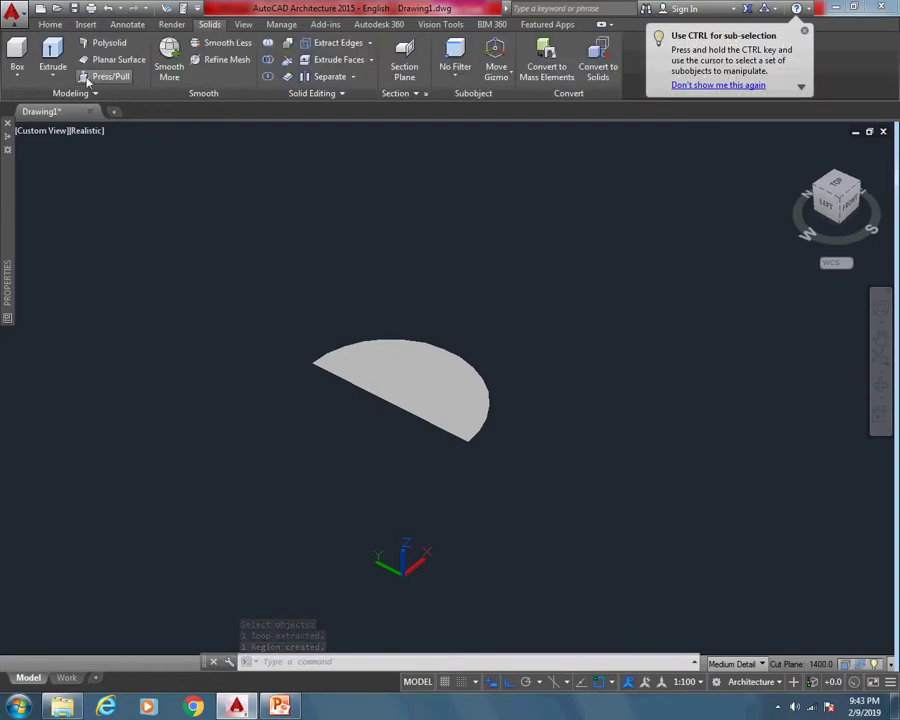
click(52, 76)
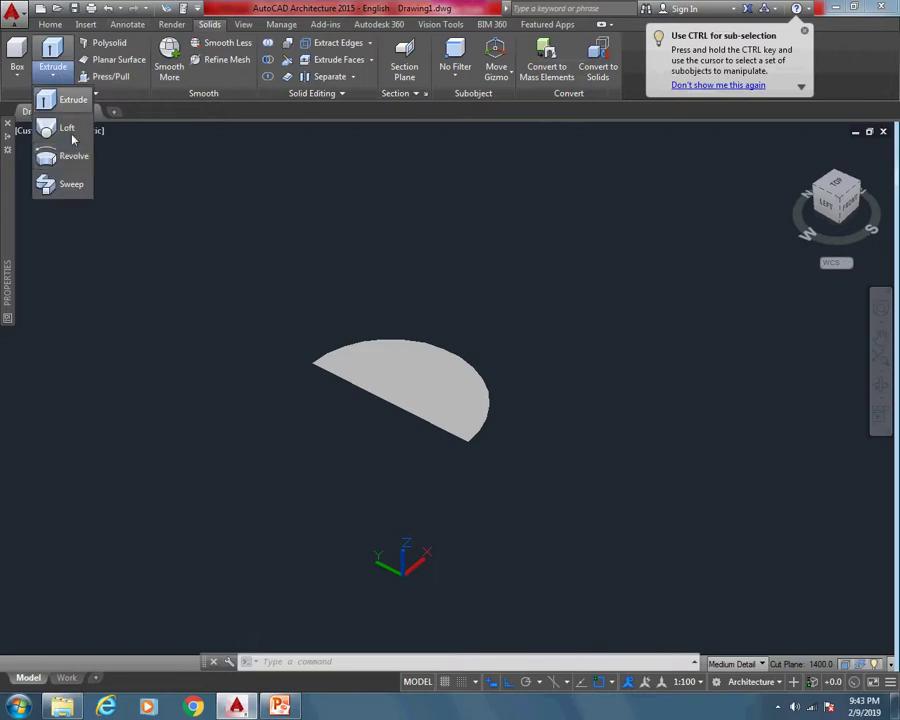
click(73, 160)
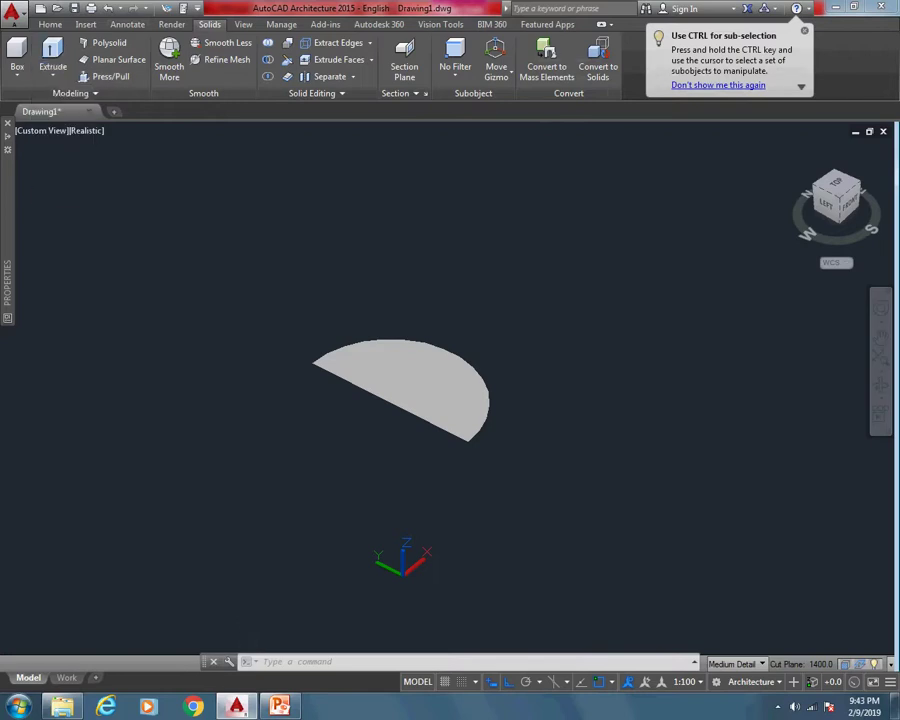
click(472, 406)
right_click(508, 400)
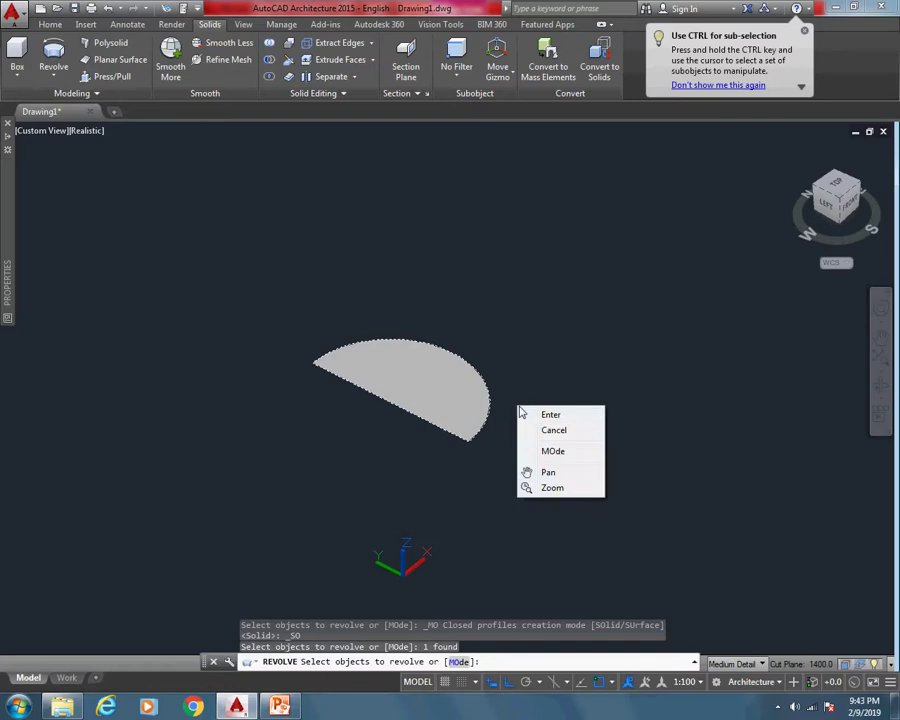
click(535, 410)
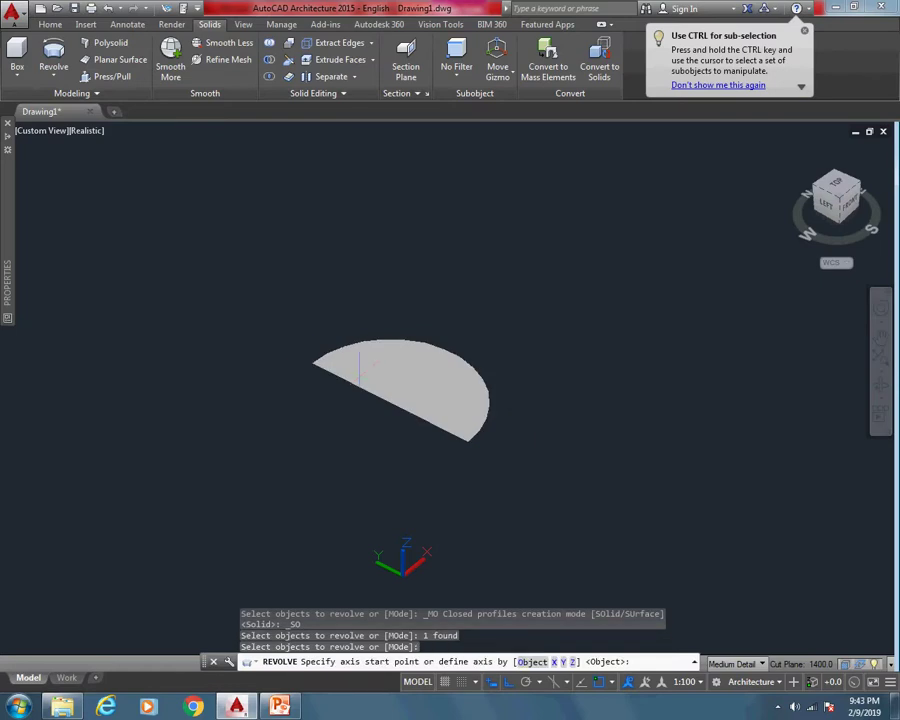
click(313, 362)
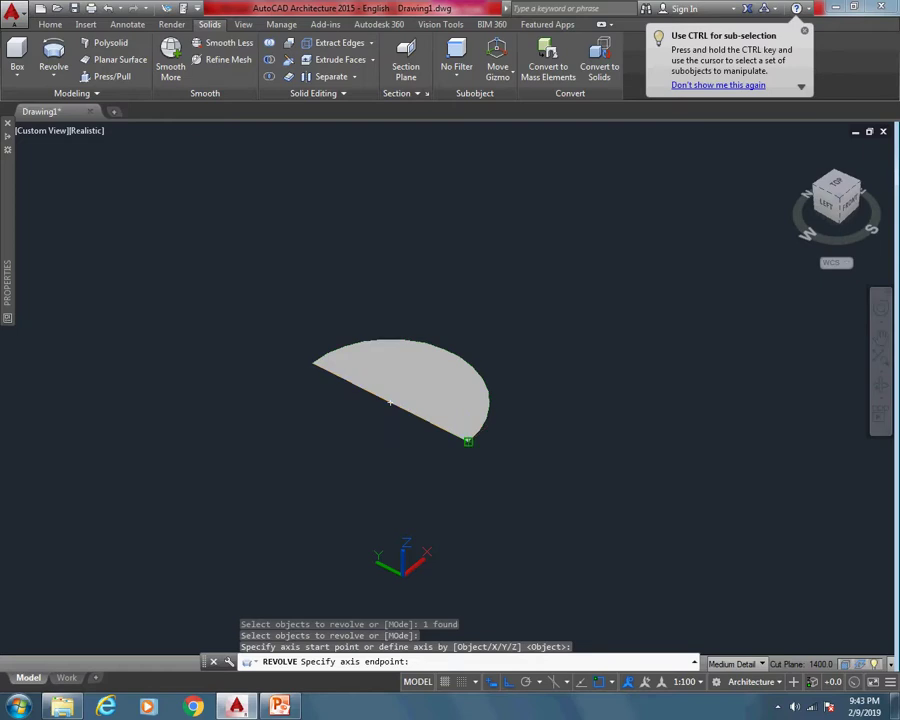
click(468, 440)
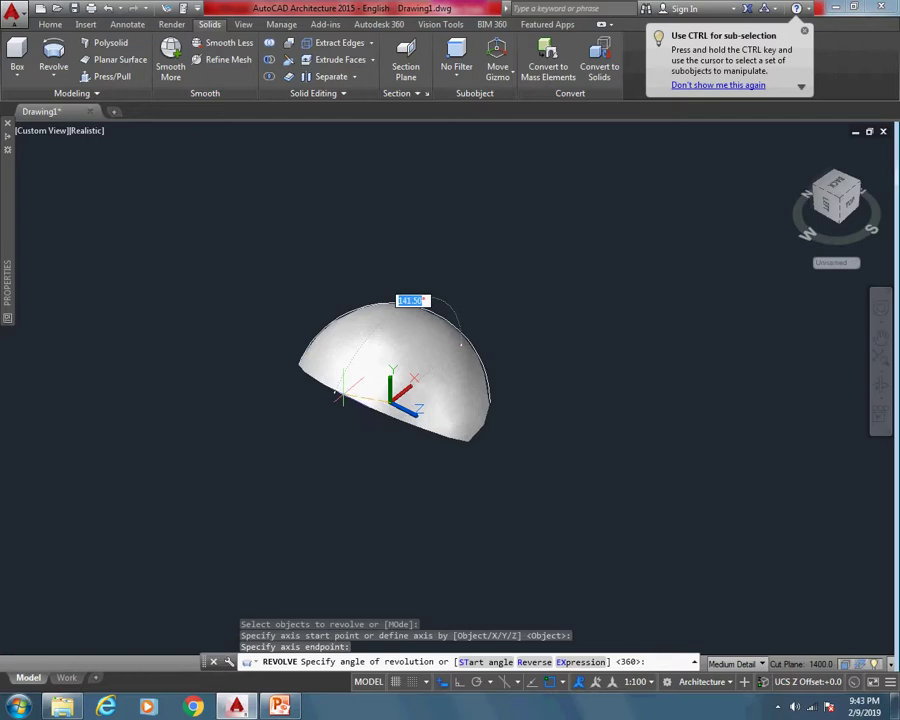
text(360)
key(Return)
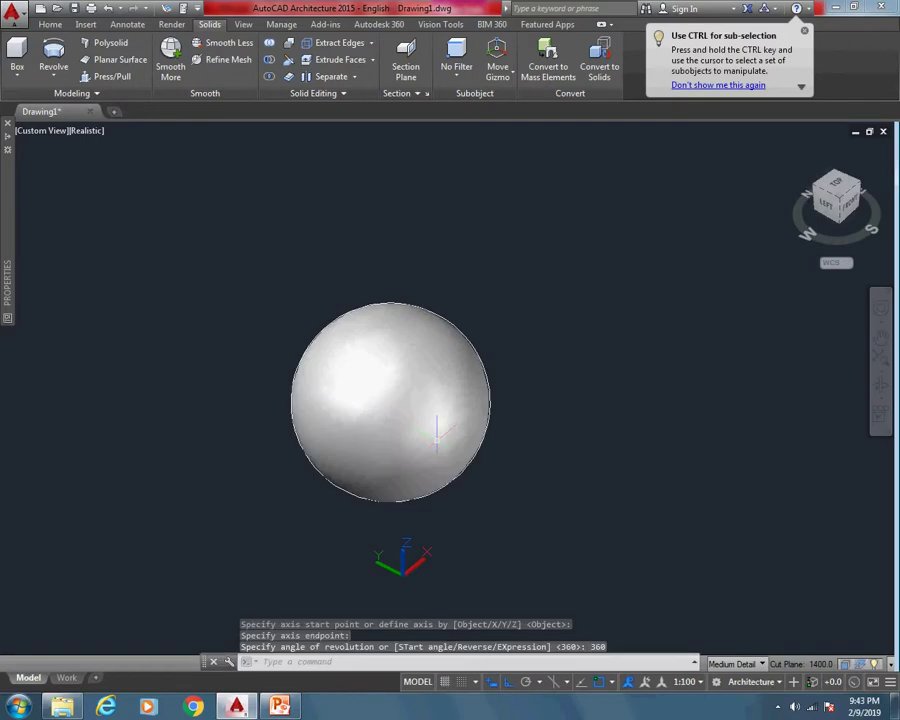
Regenerate the display and move the sphere up and to the right, leaving its original spot empty.
mouse_move(436, 432)
shift+middle_down()
mouse_move(464, 432)
mouse_move(450, 400)
mouse_move(373, 385)
mouse_move(348, 414)
mouse_move(362, 458)
mouse_move(410, 480)
shift+middle_up()
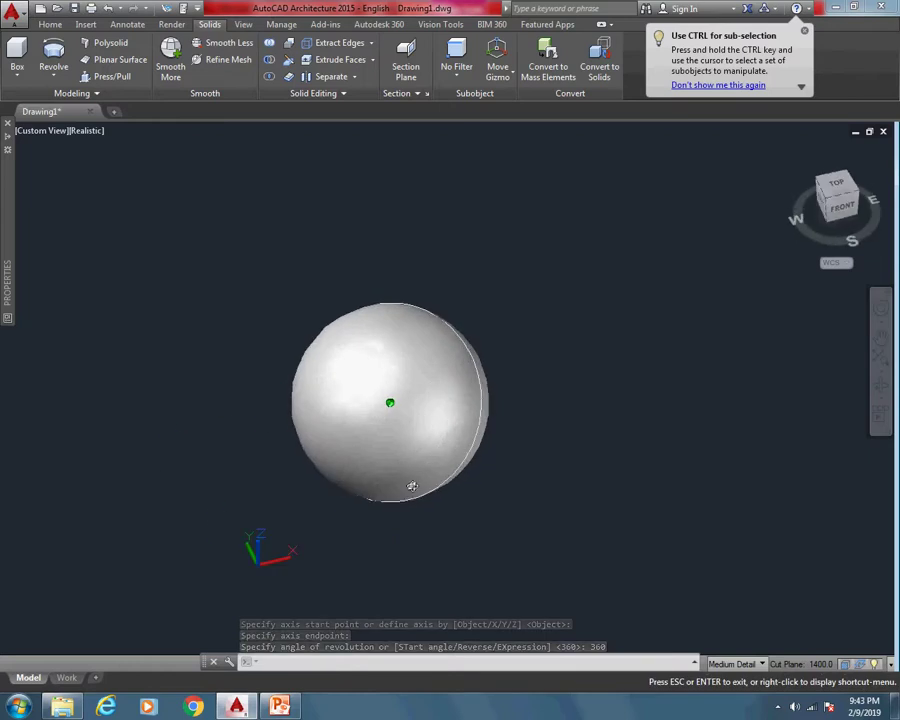
text(R)
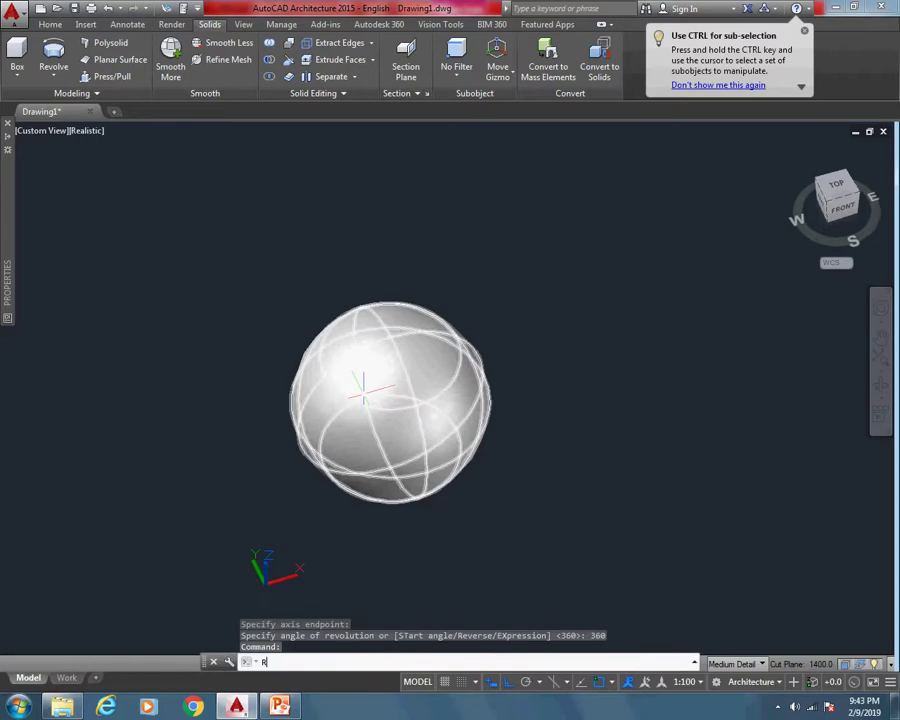
text(E)
key(Return)
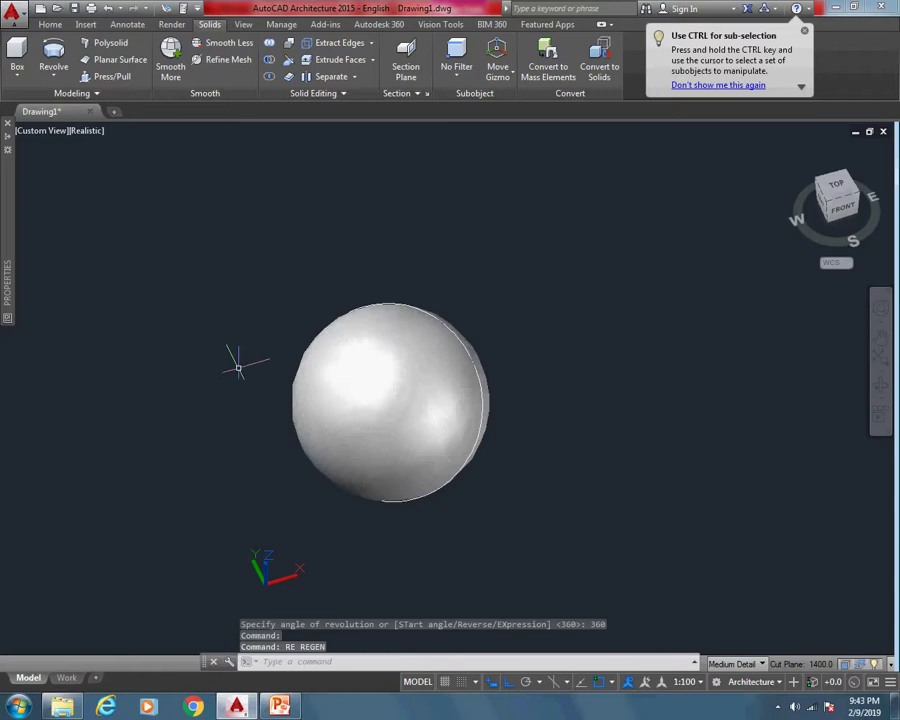
click(353, 370)
text(M)
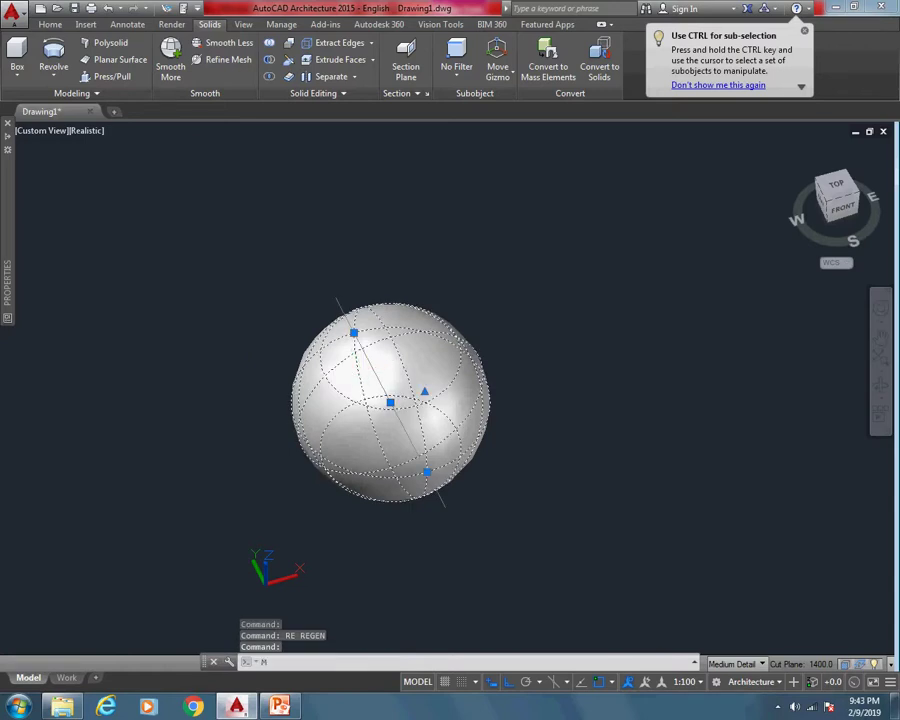
key(Return)
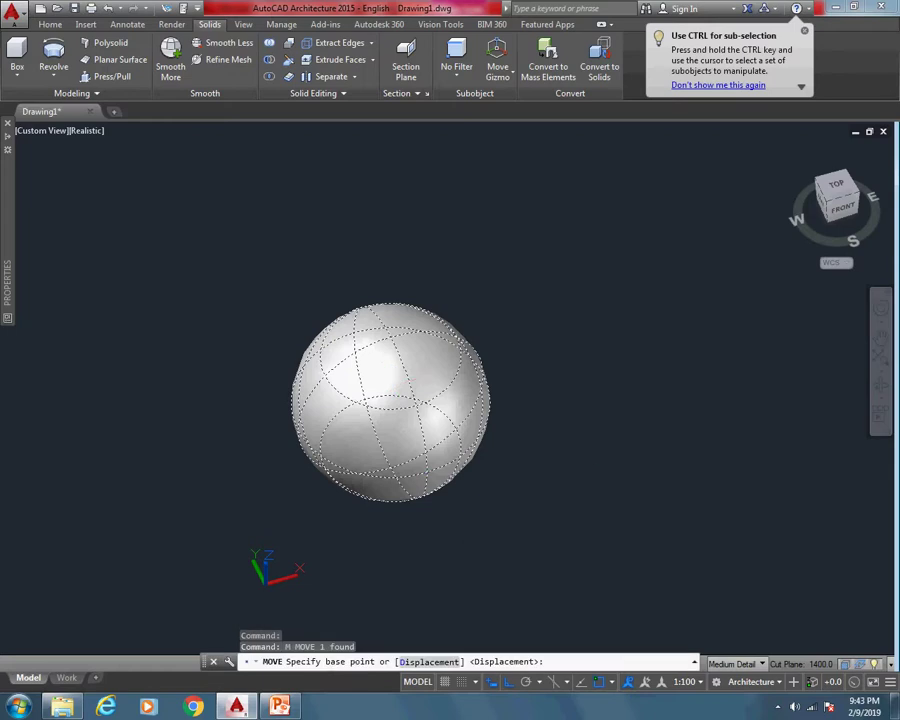
click(566, 470)
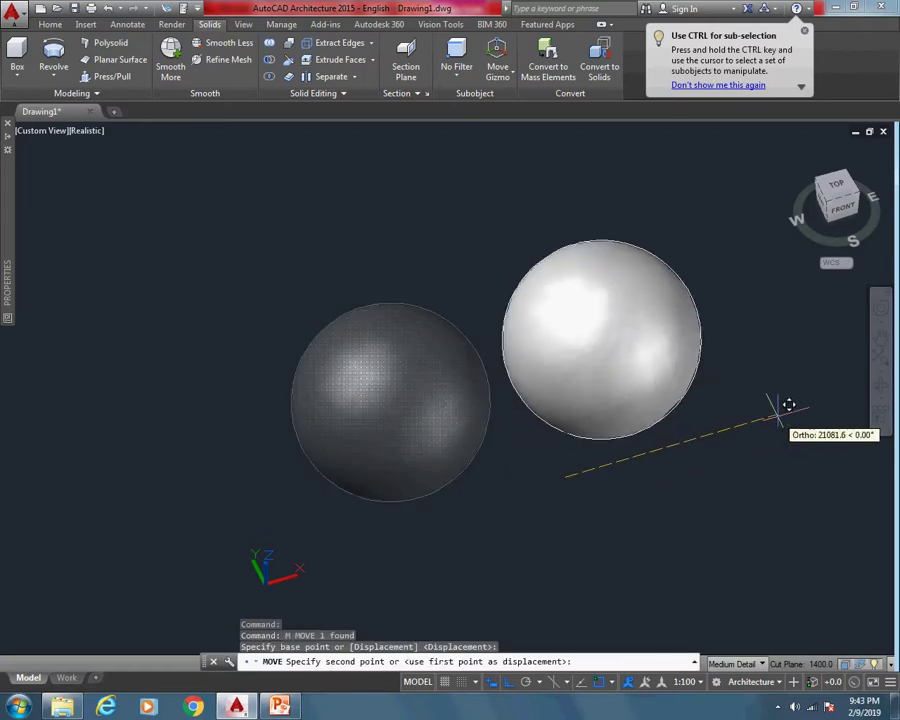
click(788, 405)
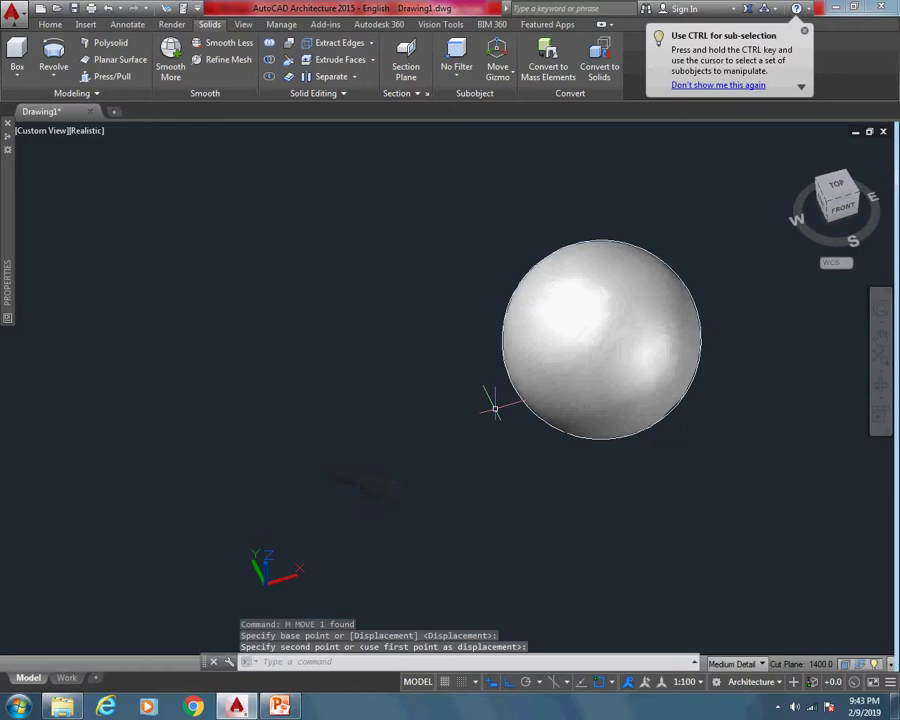
In Conceptual style, assign the sphere to the Defpoints layer, then switch back to Realistic.
click(87, 131)
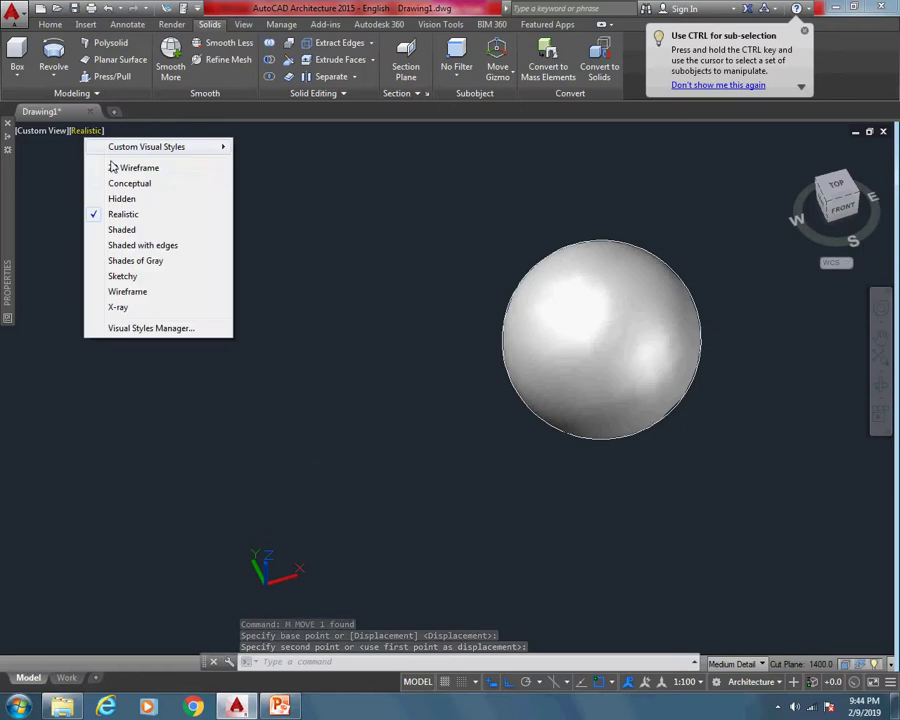
click(118, 184)
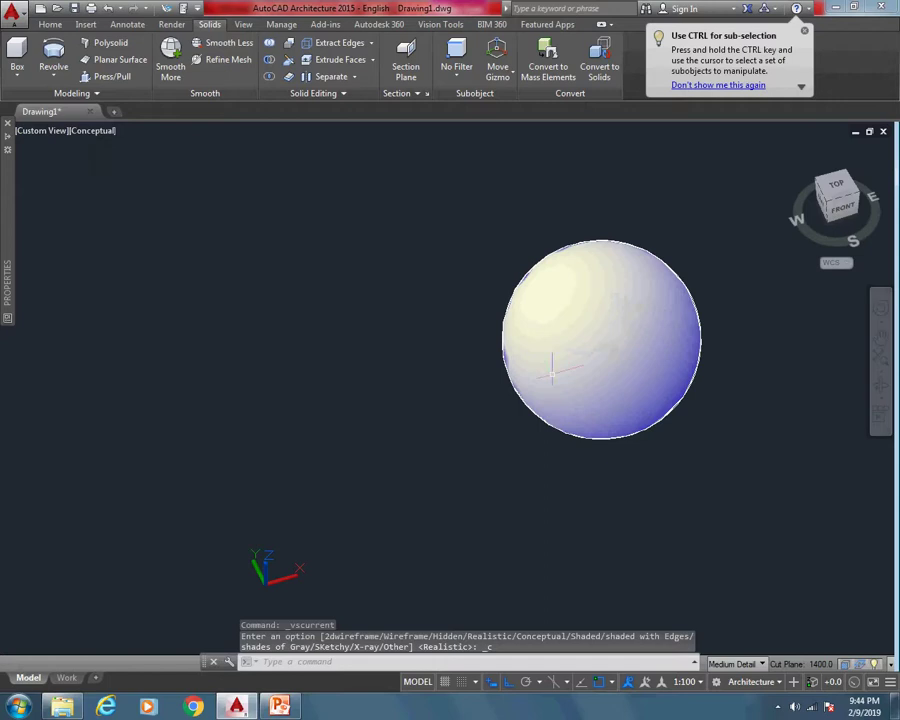
click(602, 361)
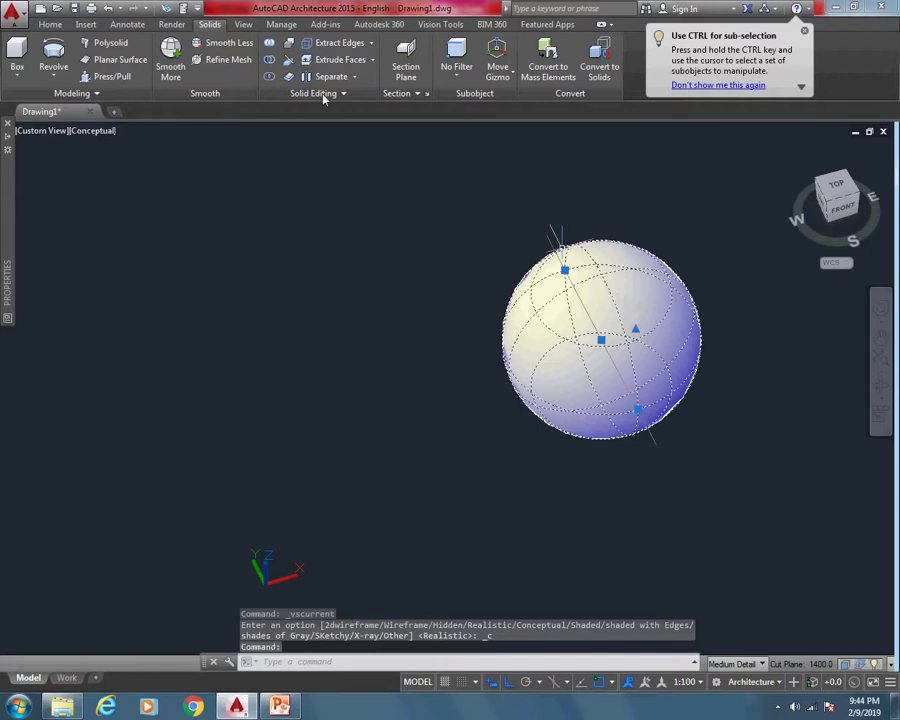
click(50, 24)
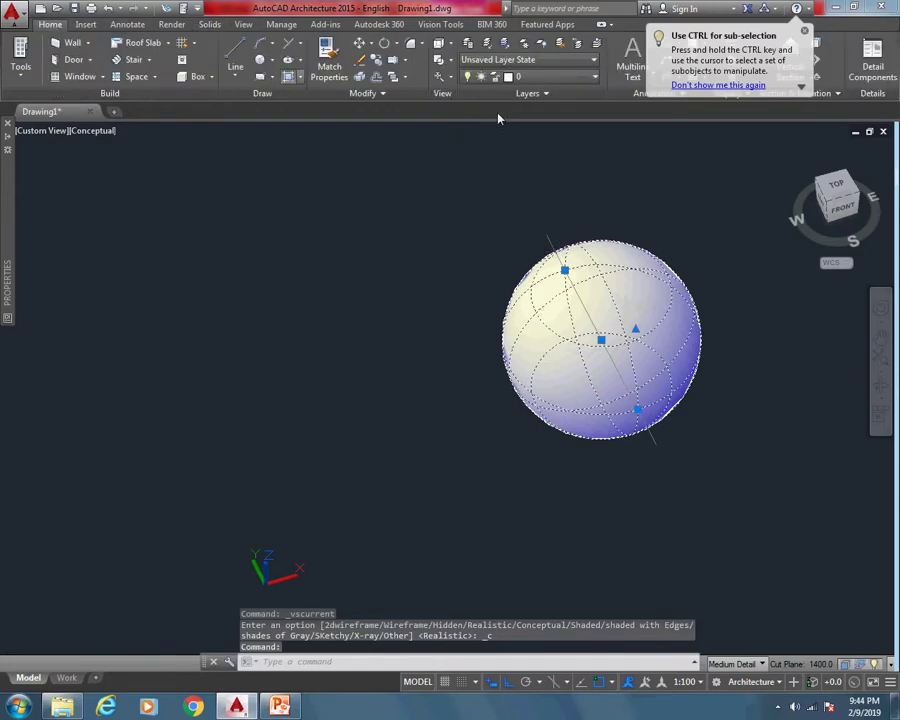
click(548, 77)
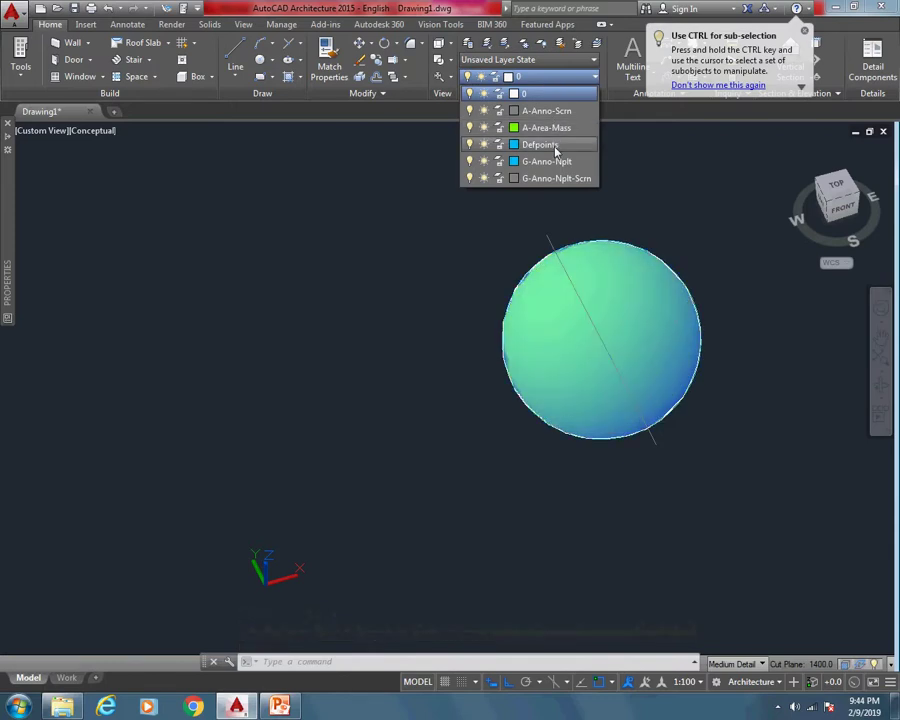
click(545, 147)
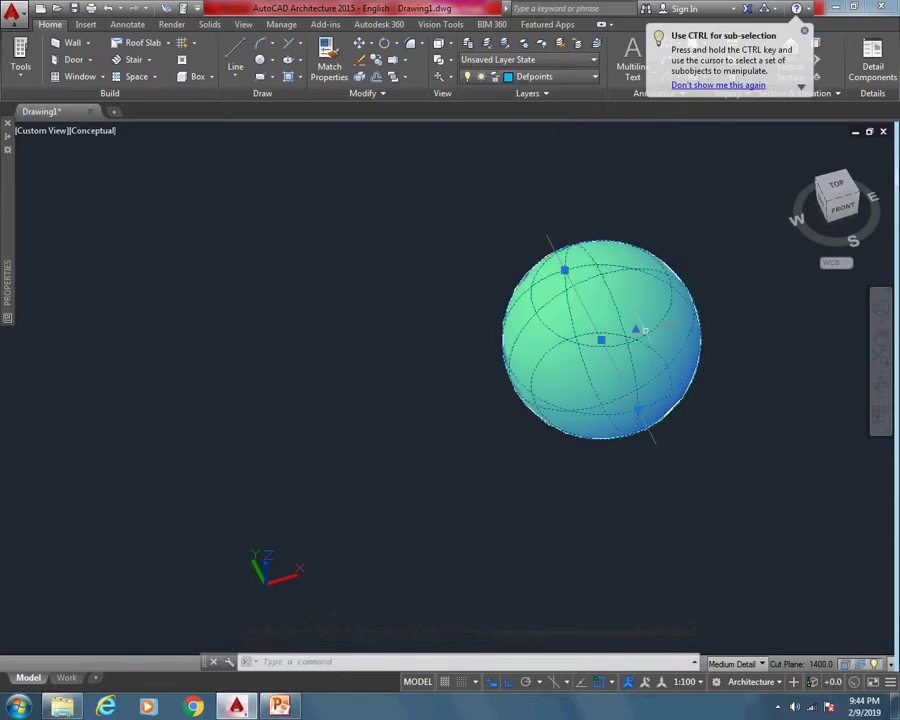
click(105, 131)
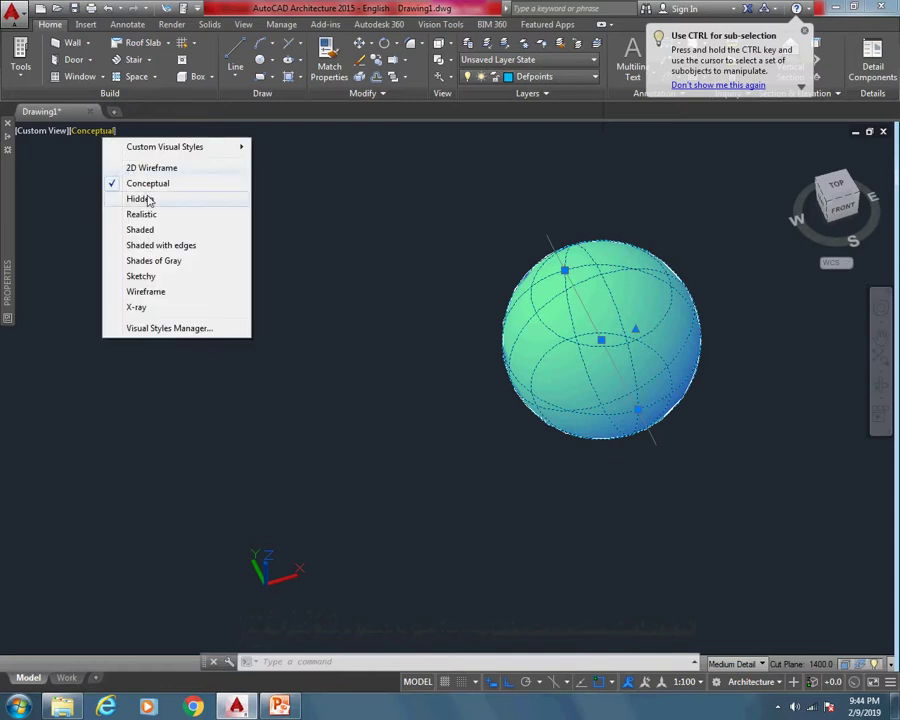
click(152, 214)
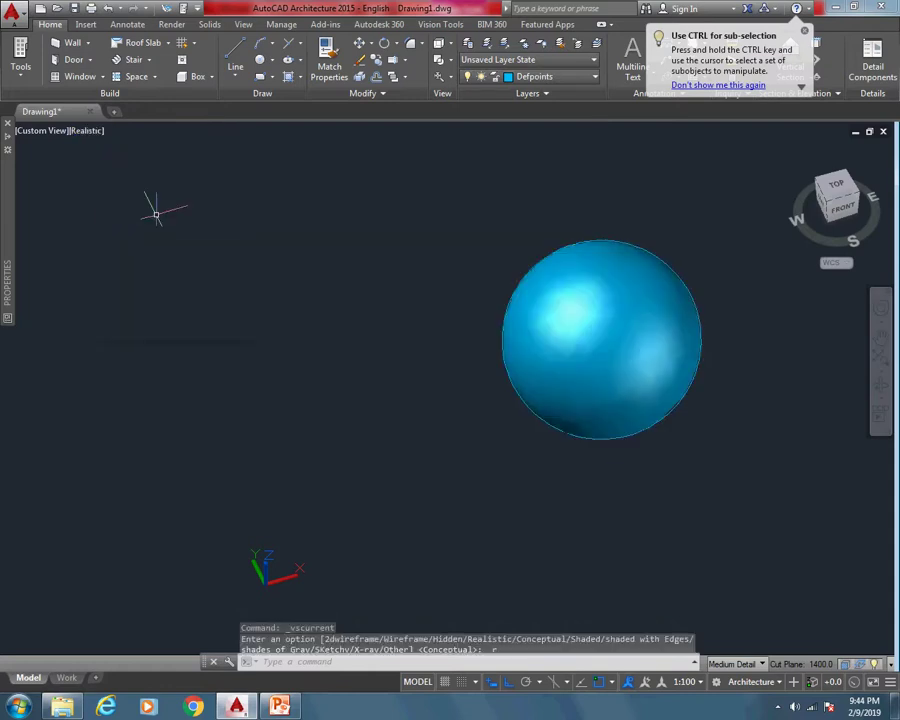
key(Escape)
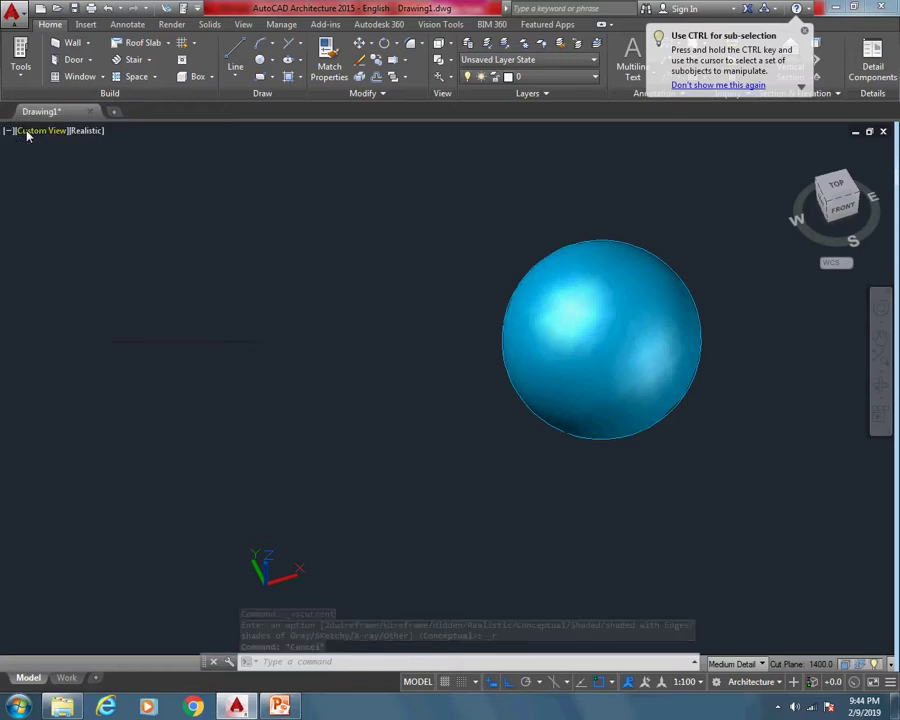
In Top view, draw a line from the sphere's centre out to the left.
click(27, 136)
click(108, 262)
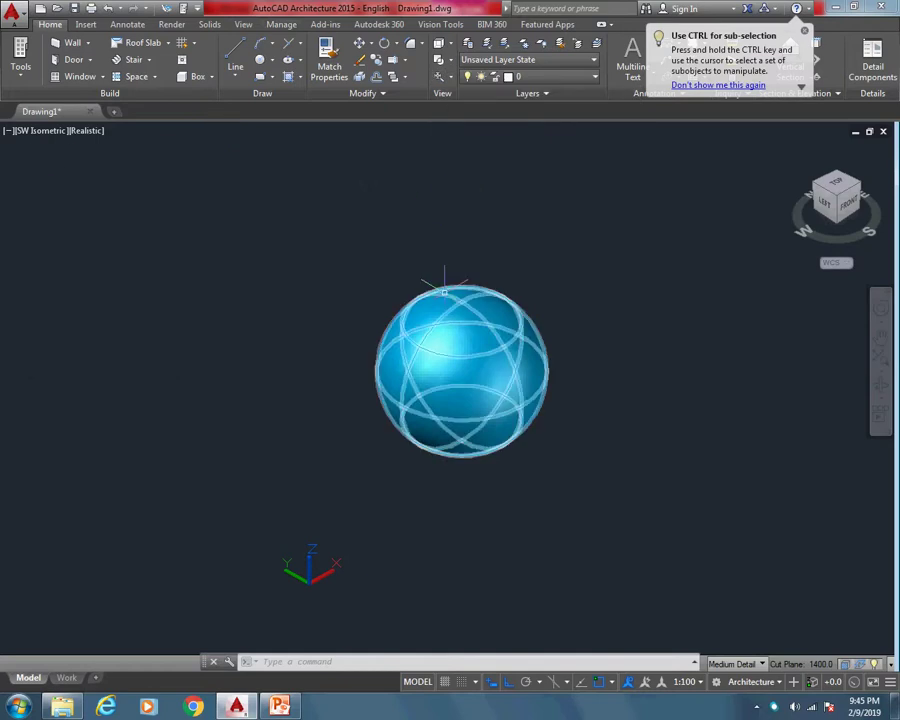
click(33, 136)
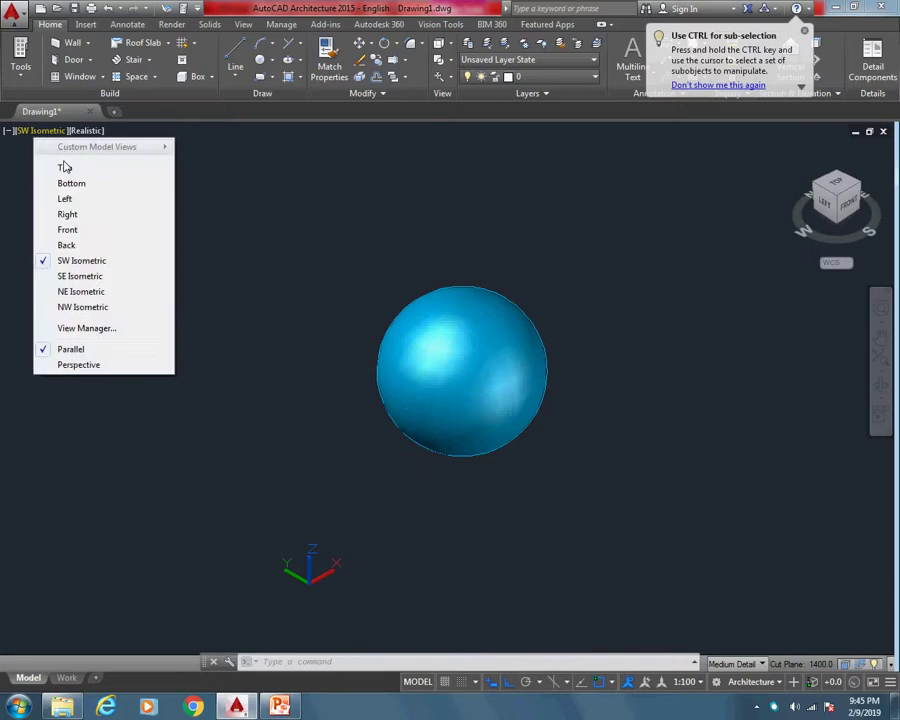
click(50, 167)
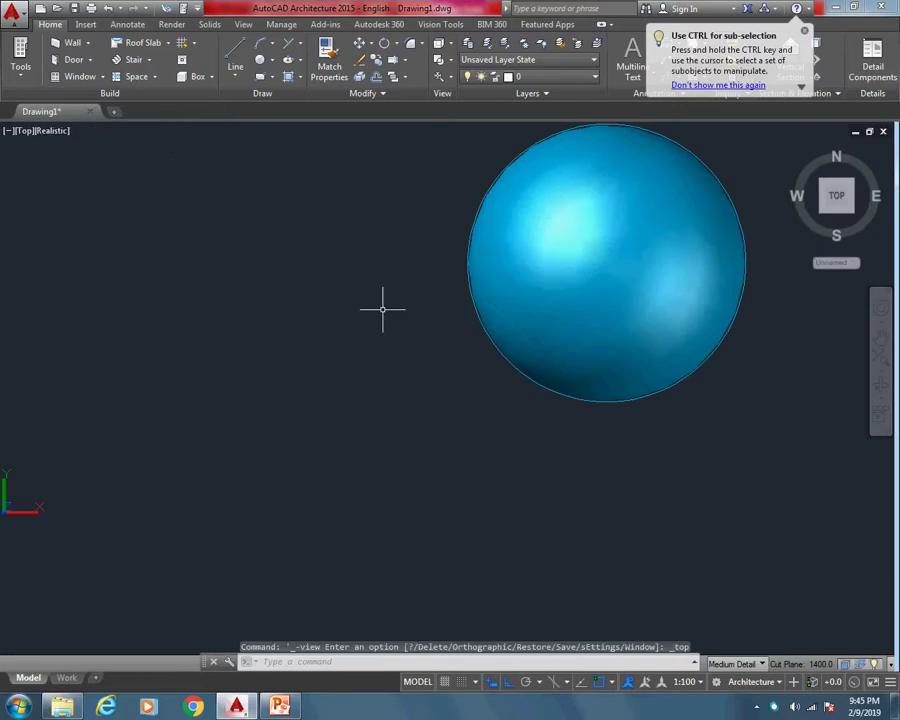
text(L)
key(Return)
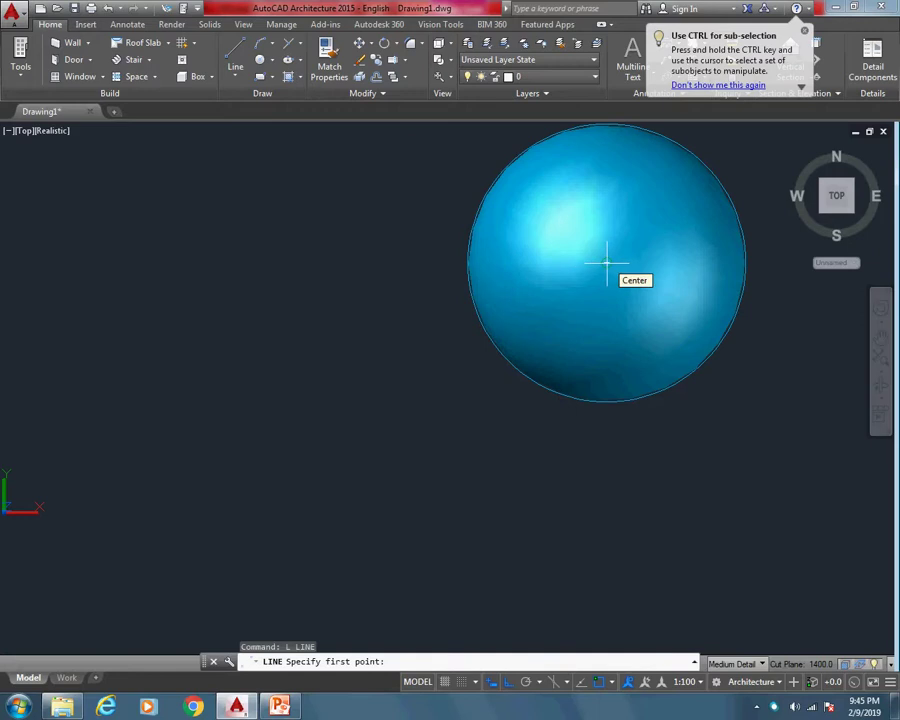
click(606, 263)
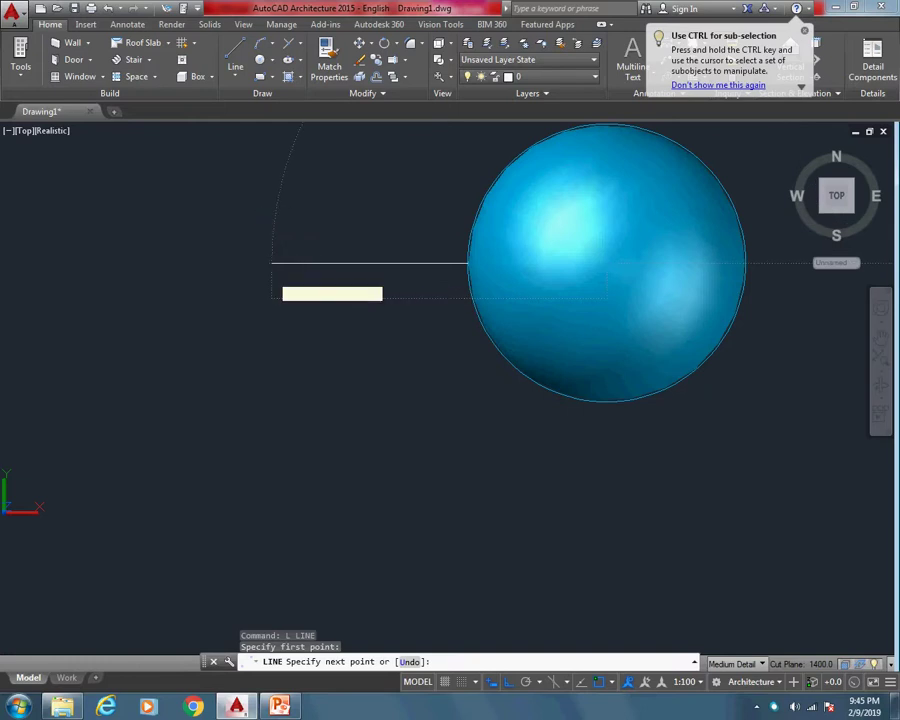
click(273, 266)
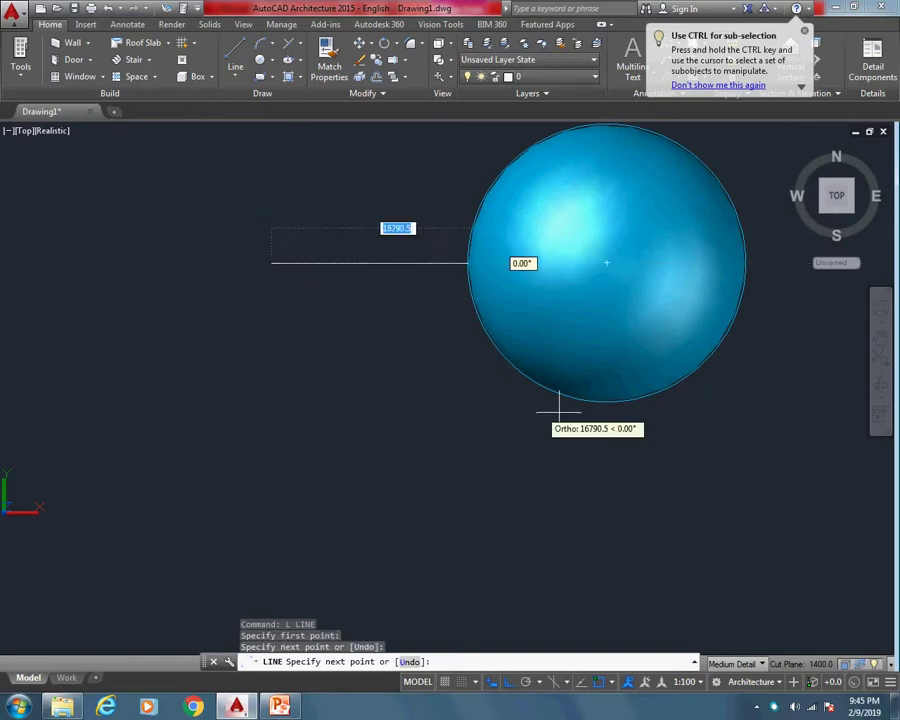
key(Escape)
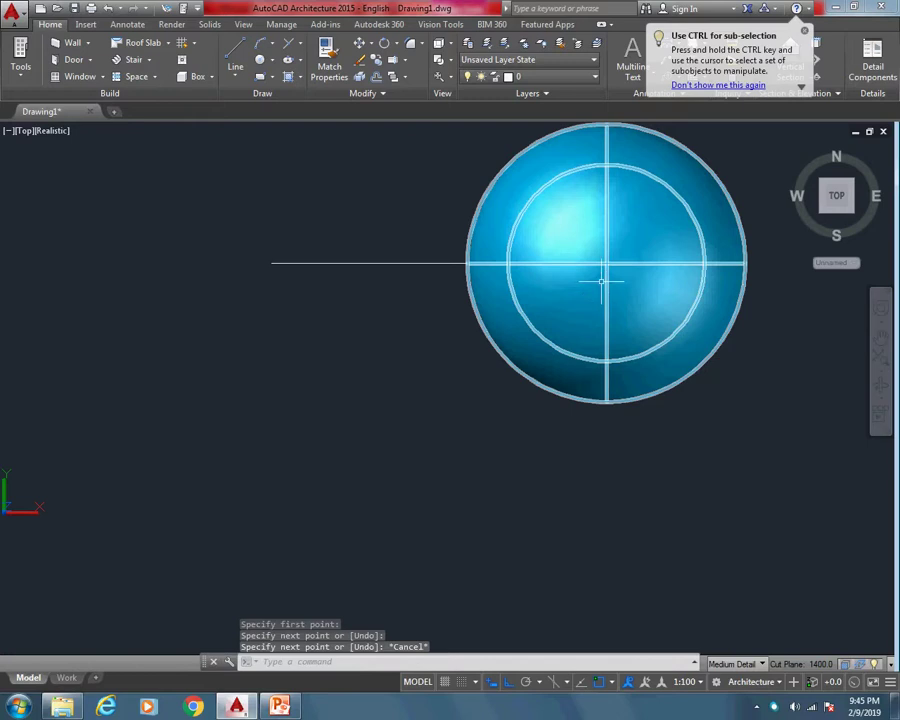
Draw a second line from the centre straight down, then return to SW Isometric view.
key(Return)
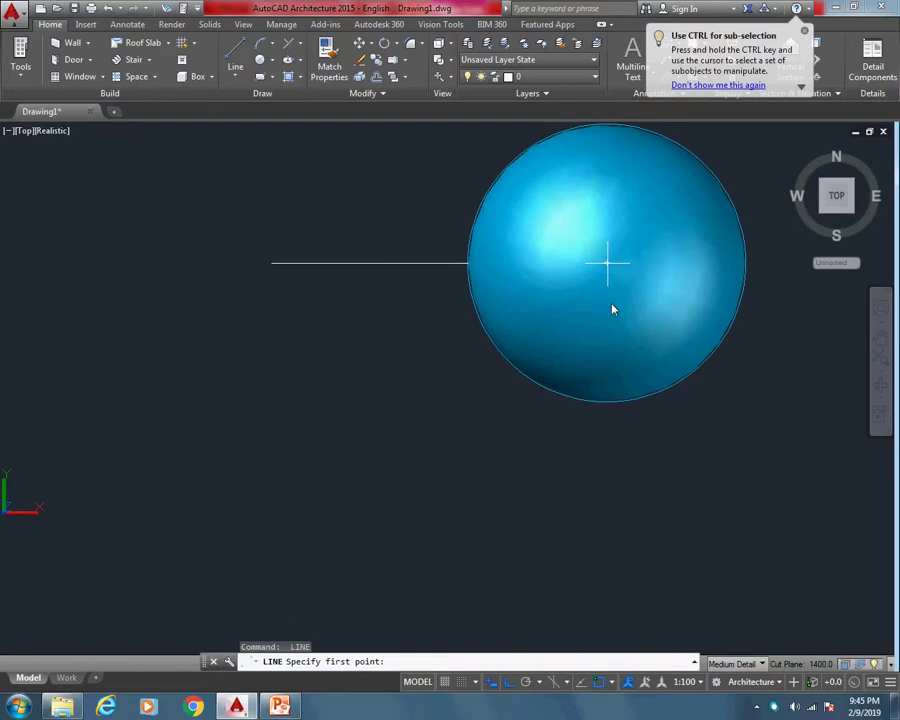
click(606, 263)
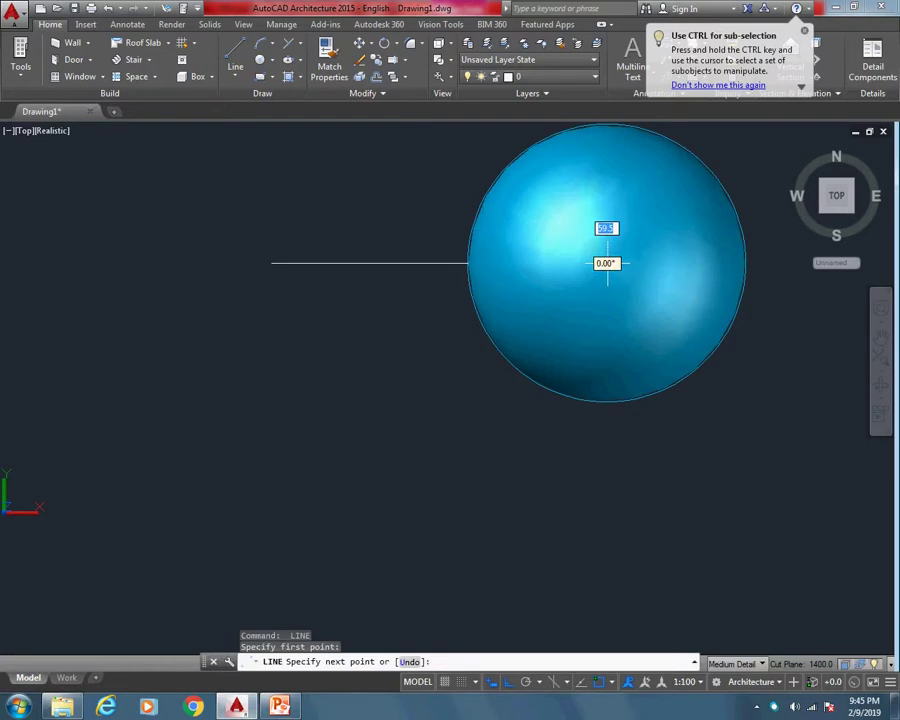
click(606, 488)
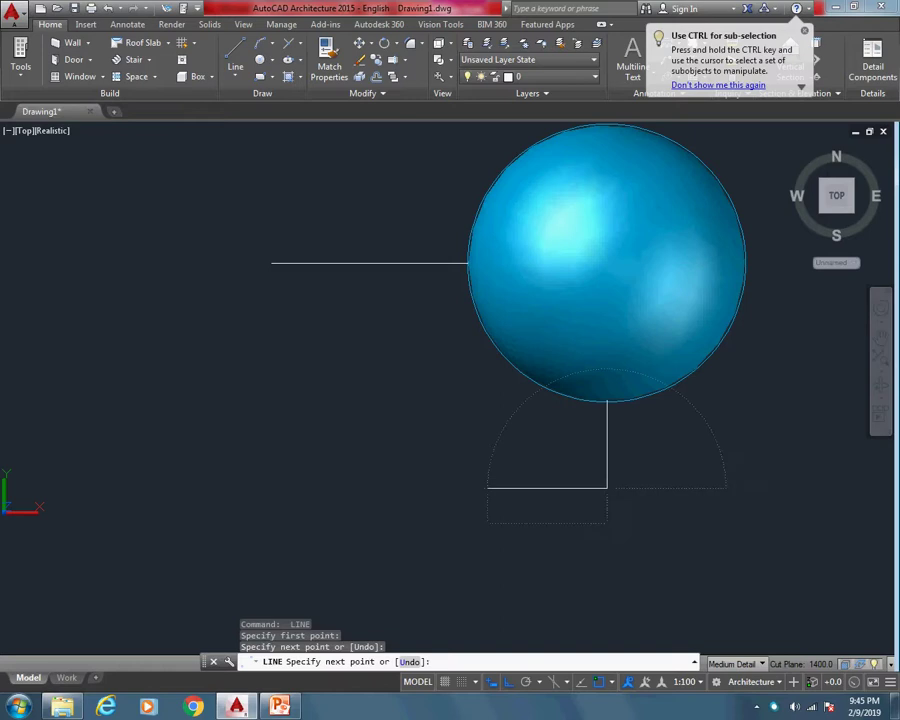
key(Escape)
click(24, 131)
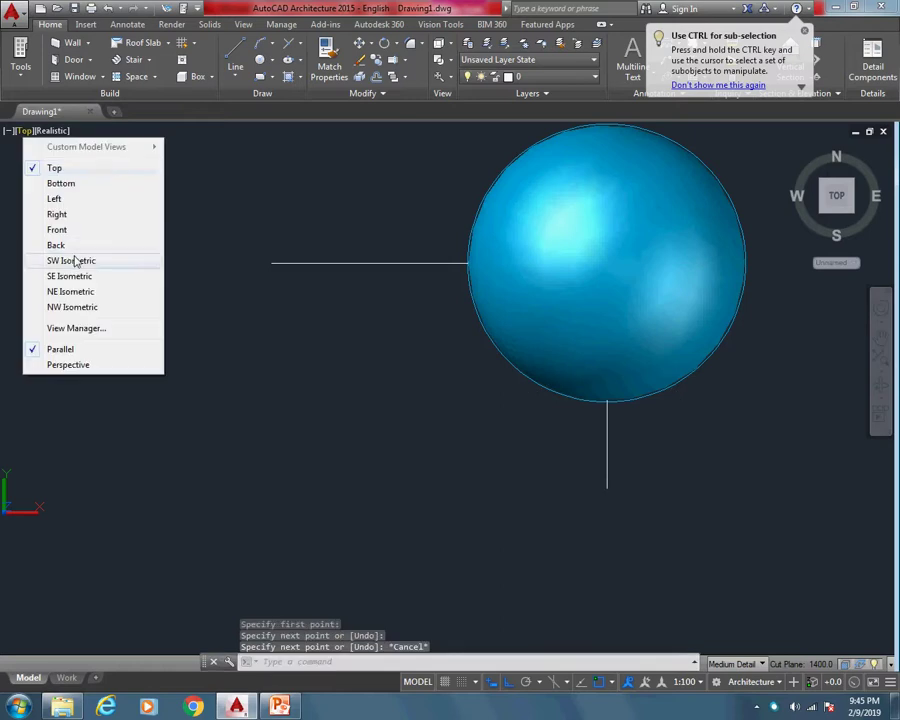
click(74, 261)
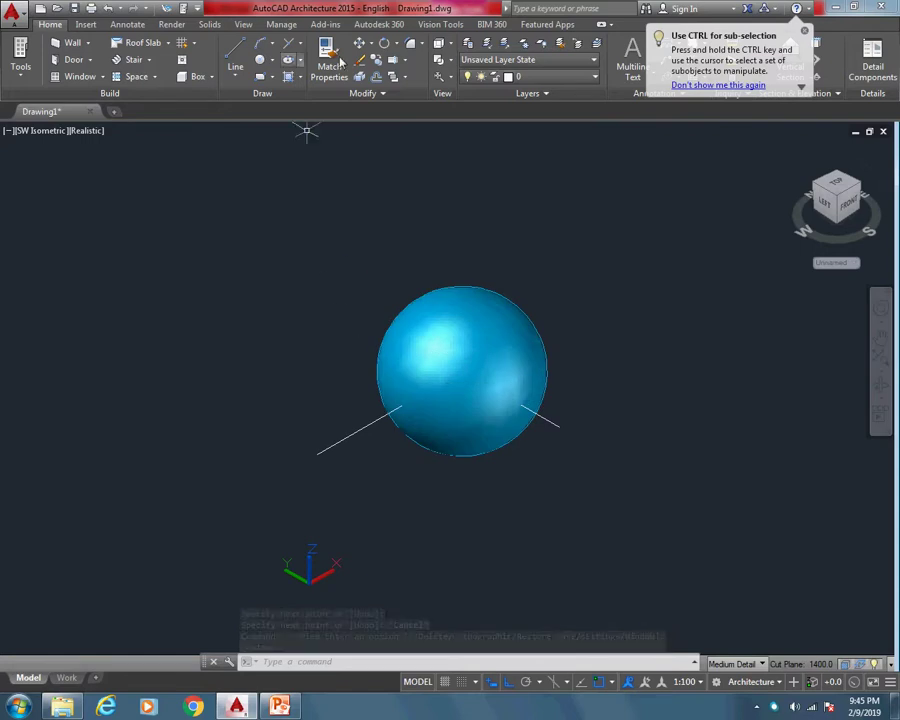
Slice the sphere along the ZX plane through the origin, keeping both halves.
click(122, 25)
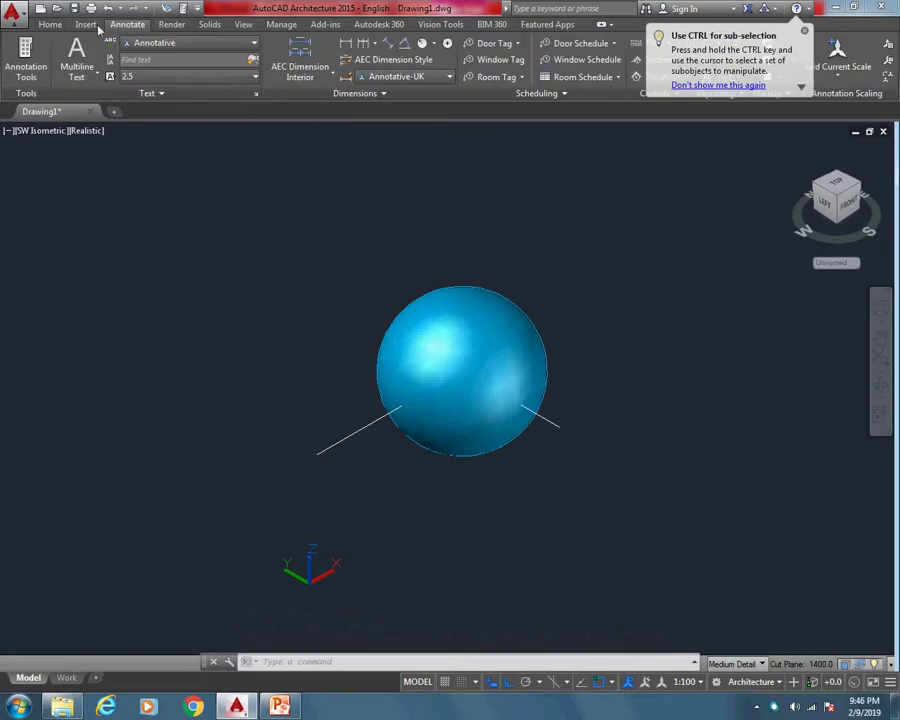
click(208, 25)
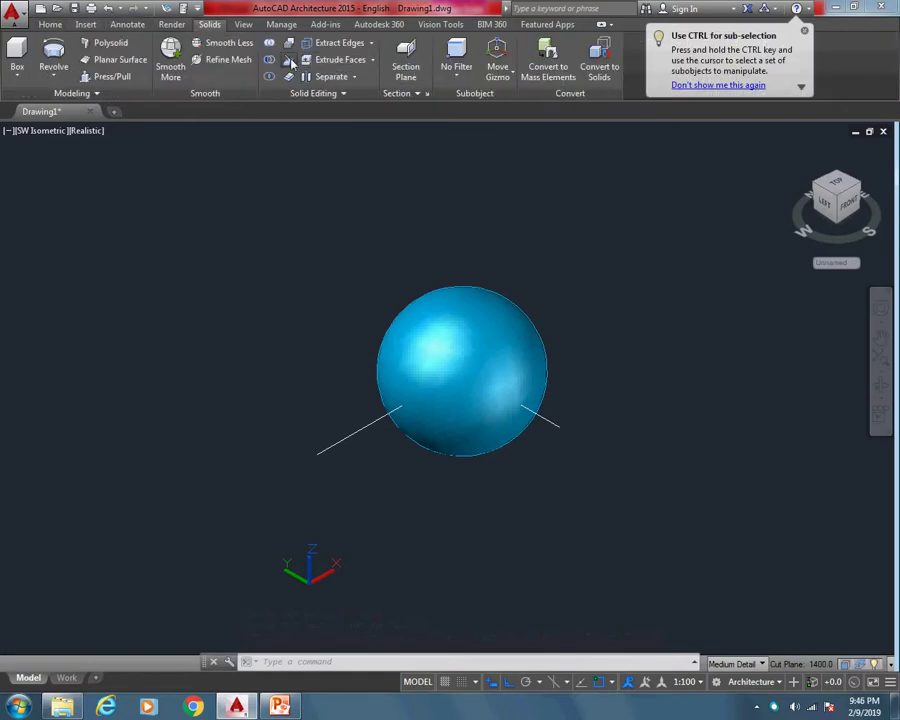
click(289, 59)
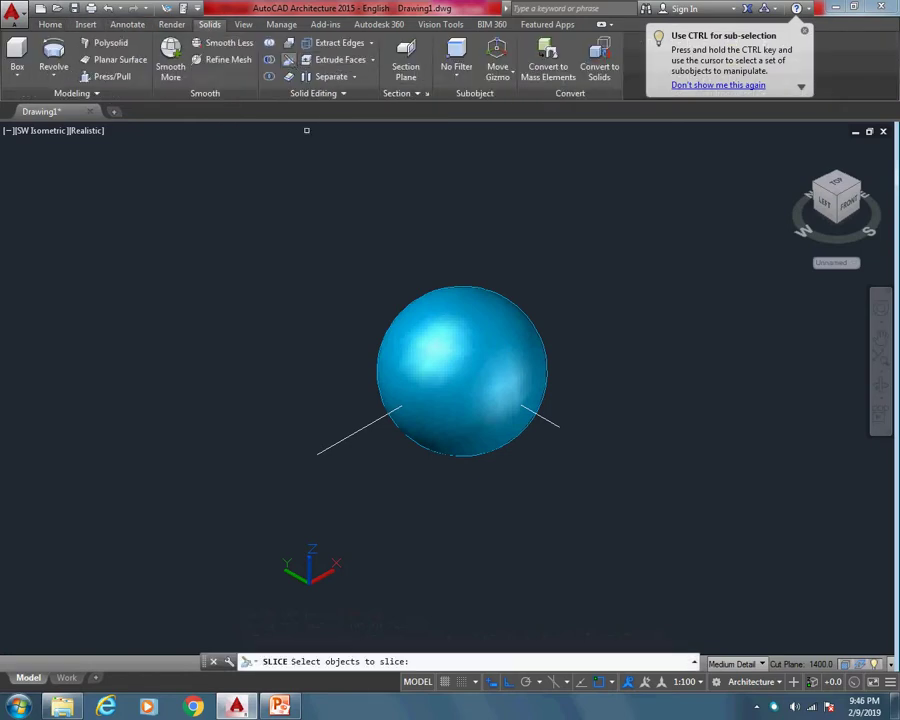
click(479, 325)
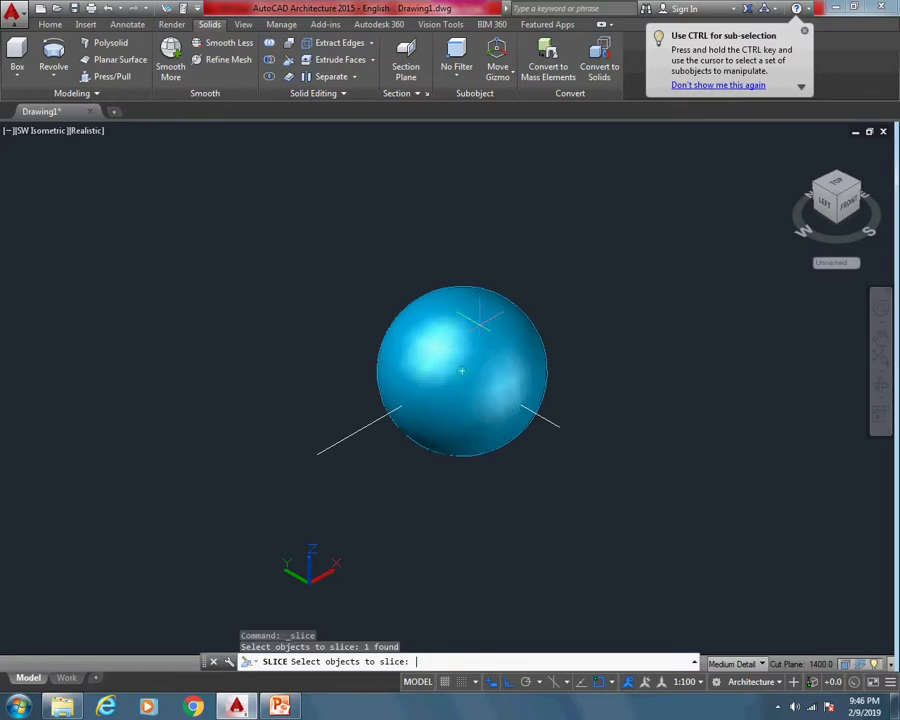
key(Return)
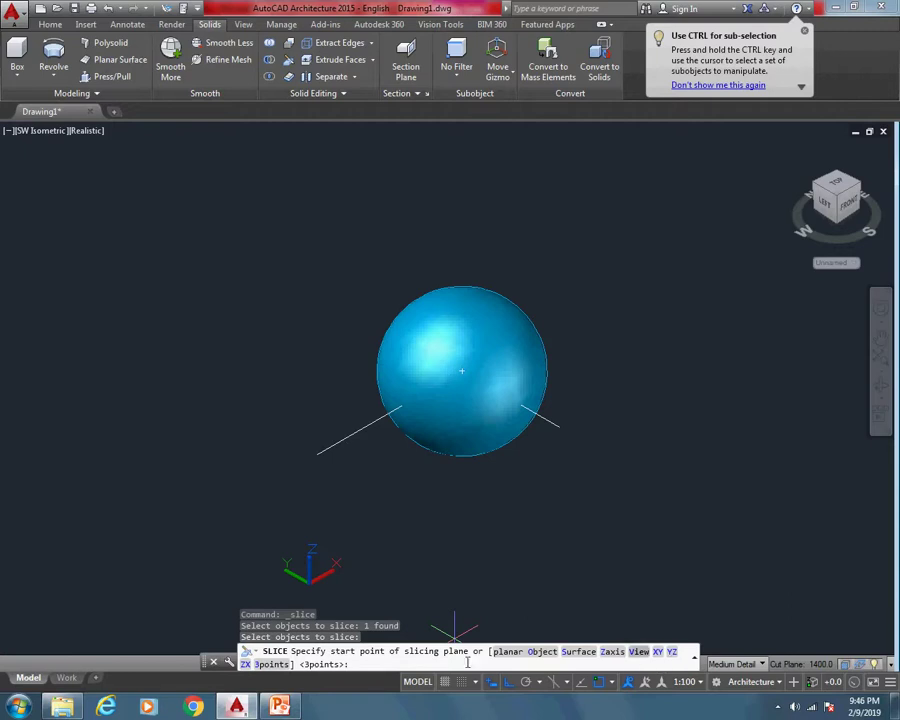
click(245, 663)
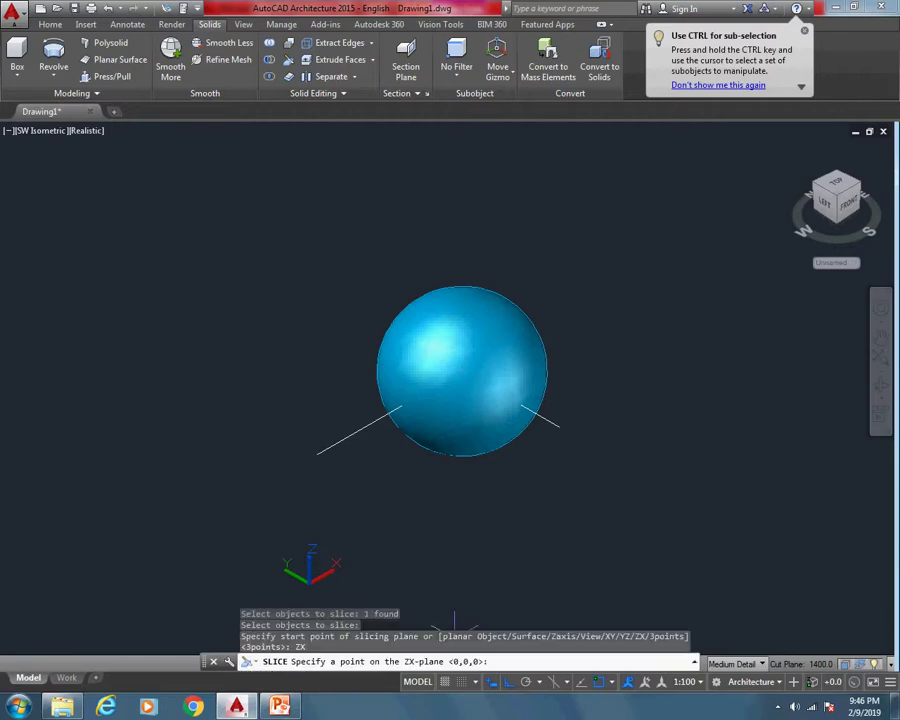
click(316, 452)
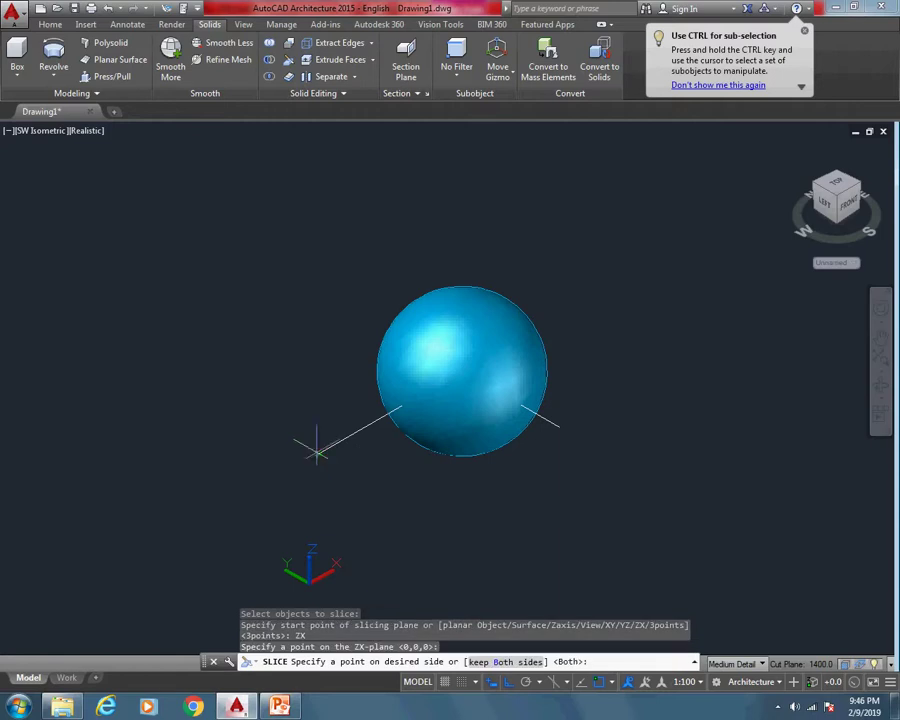
click(503, 663)
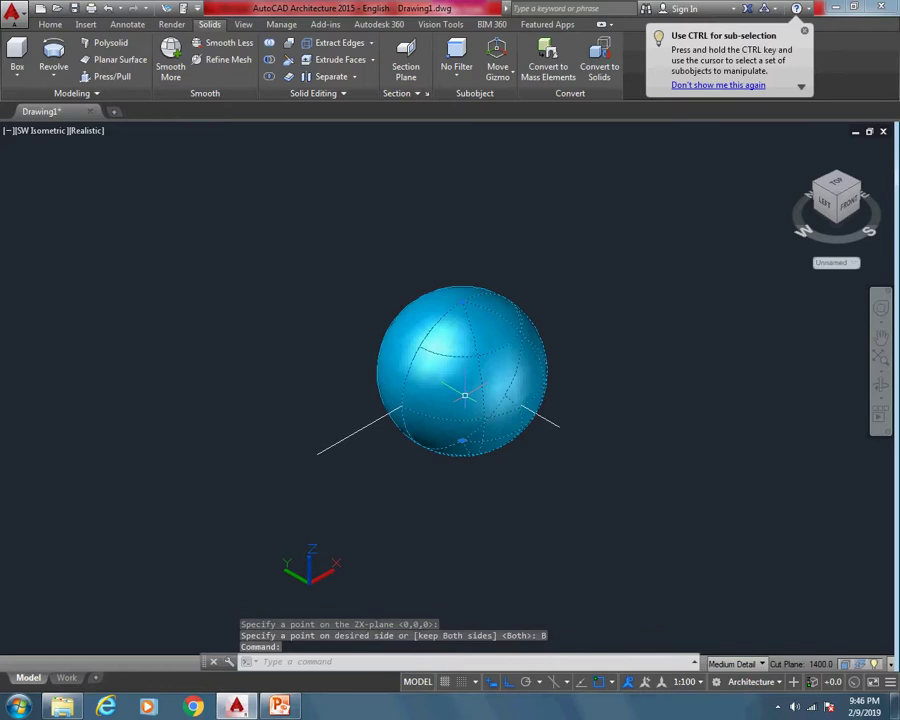
Move one hemisphere away from the other.
click(467, 422)
text(M)
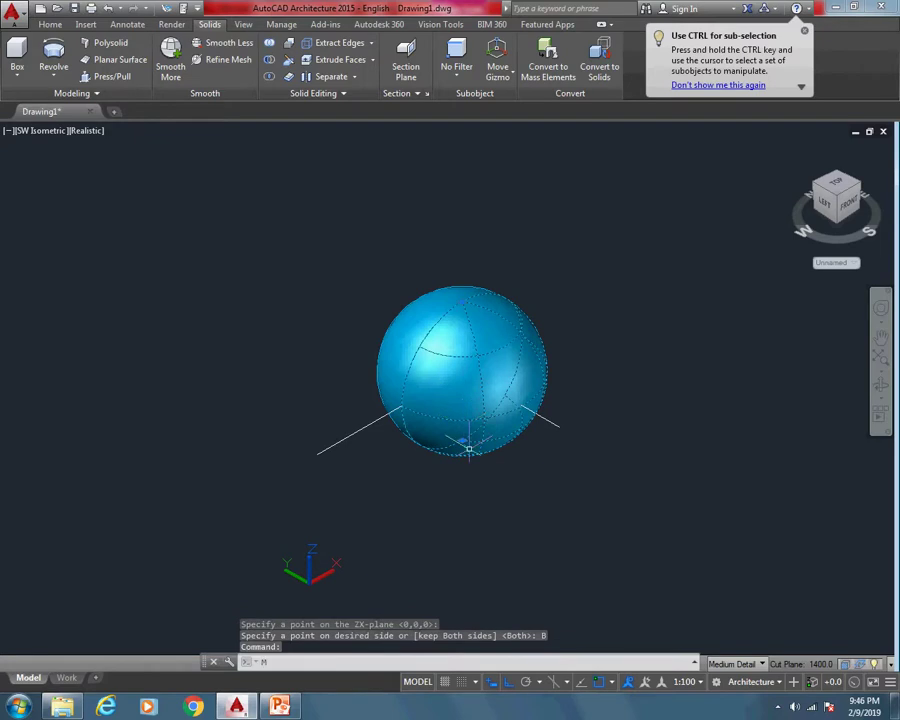
key(Return)
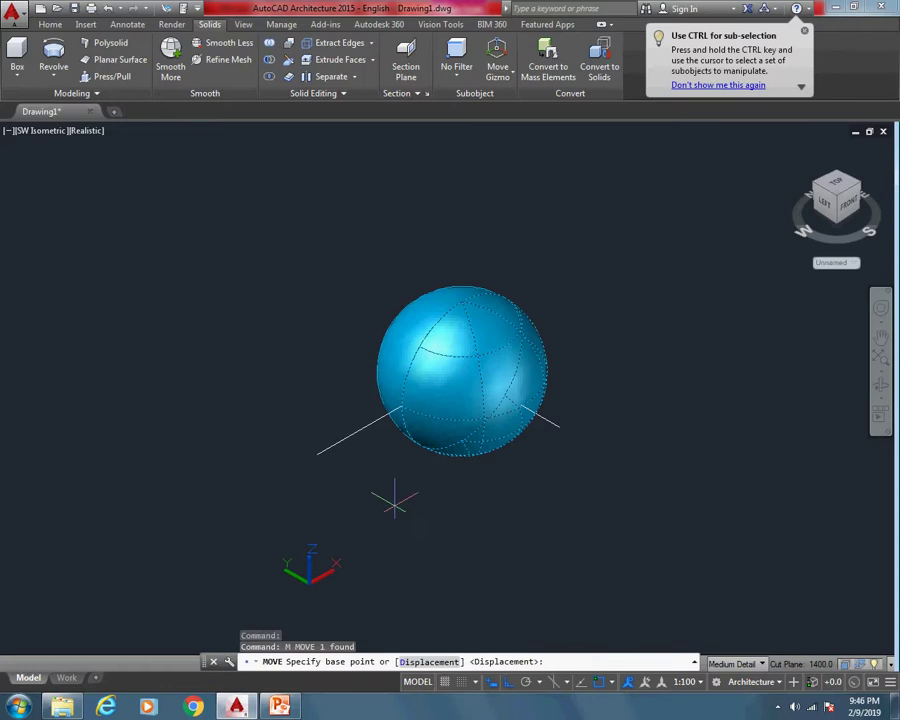
click(398, 490)
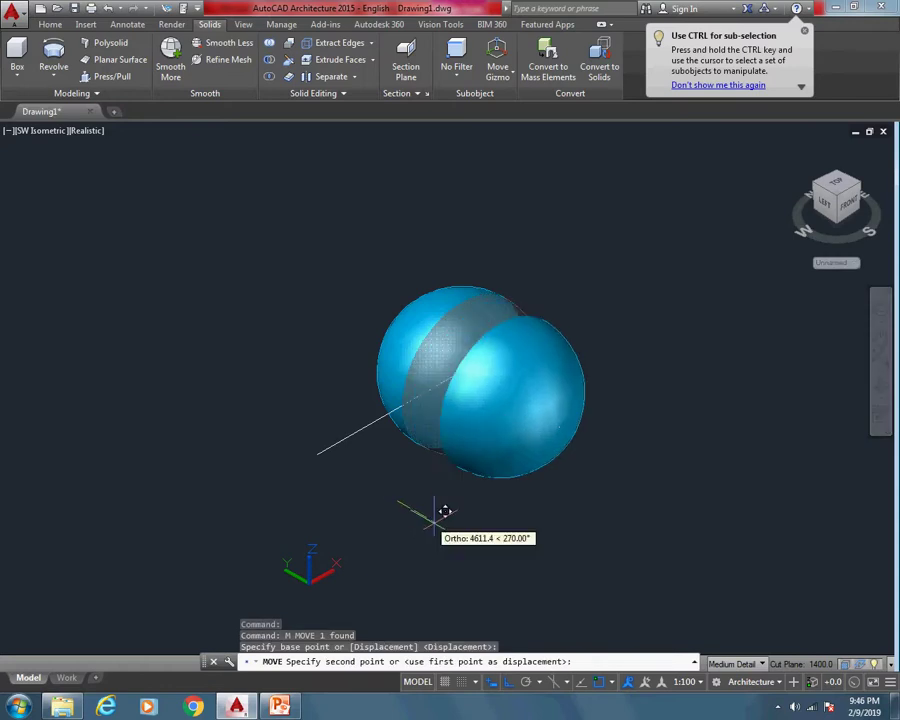
click(487, 548)
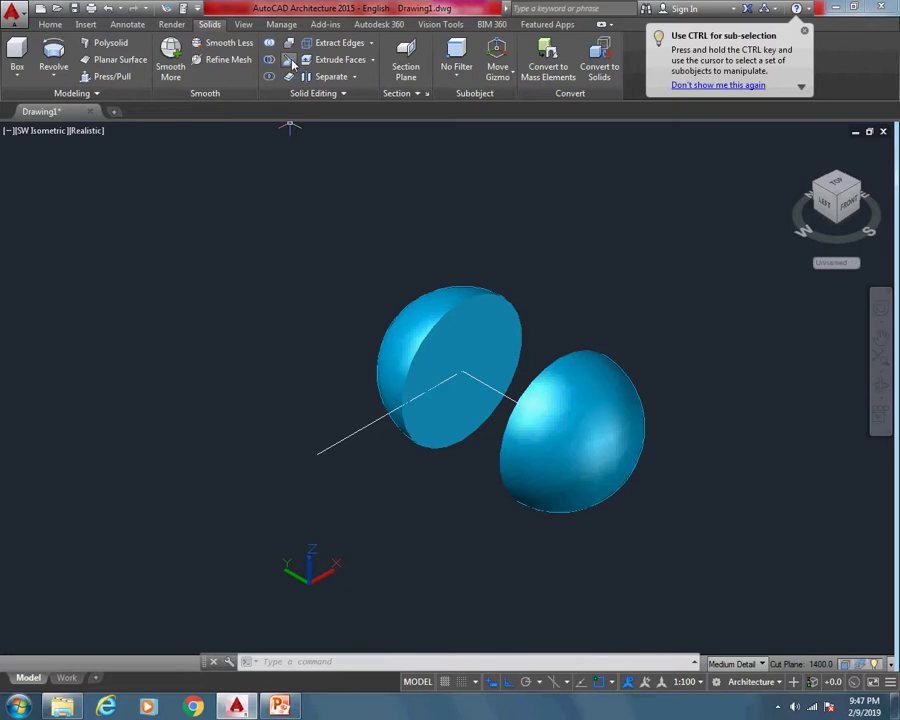
Slice both hemispheres along the YZ plane through the origin into quarters, keeping both sides.
click(289, 60)
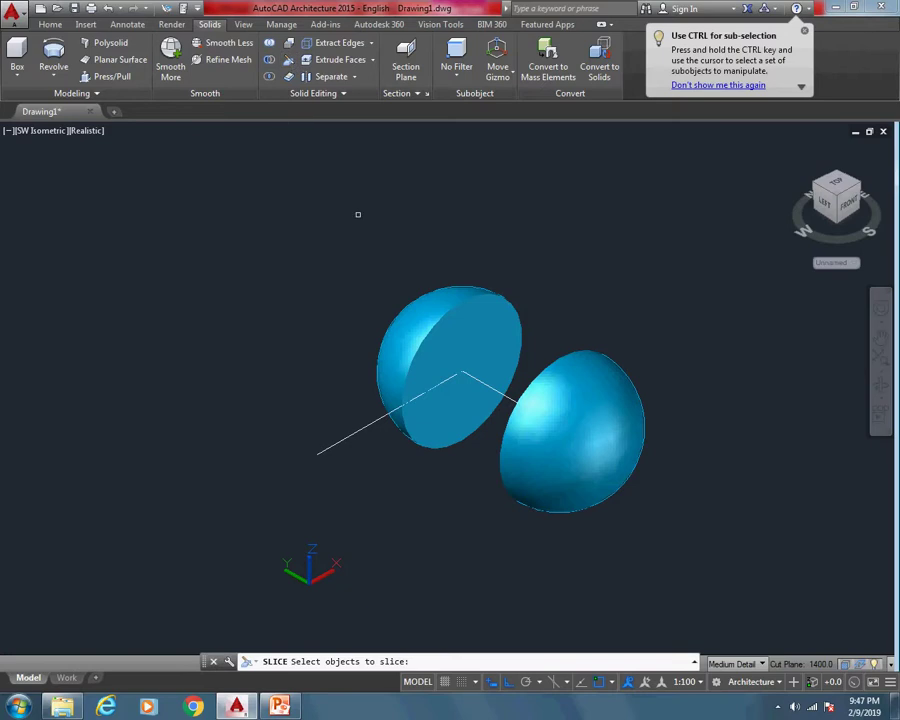
click(464, 416)
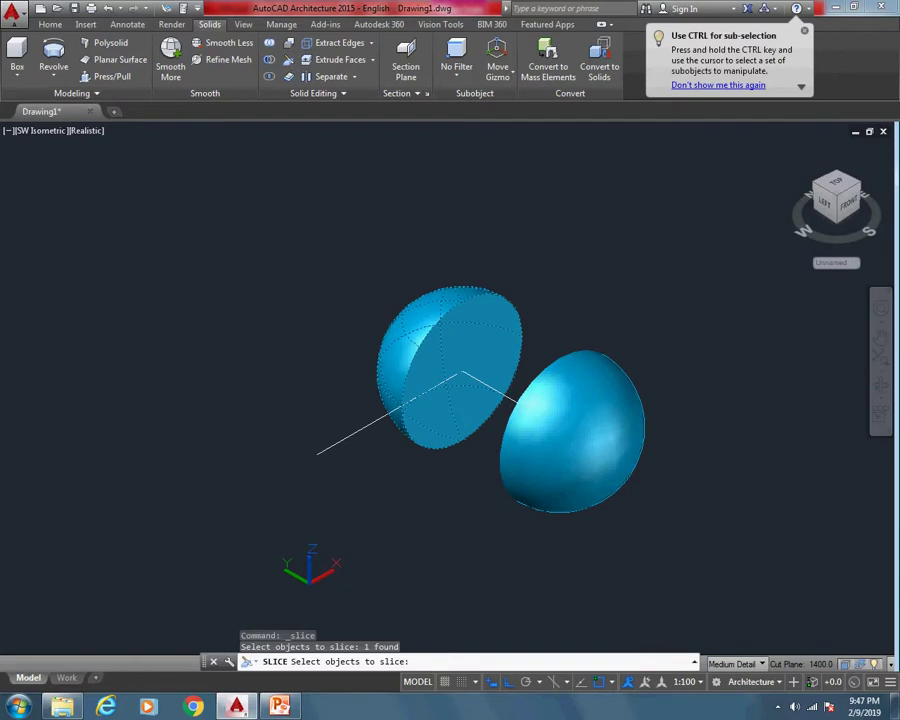
click(521, 452)
key(Return)
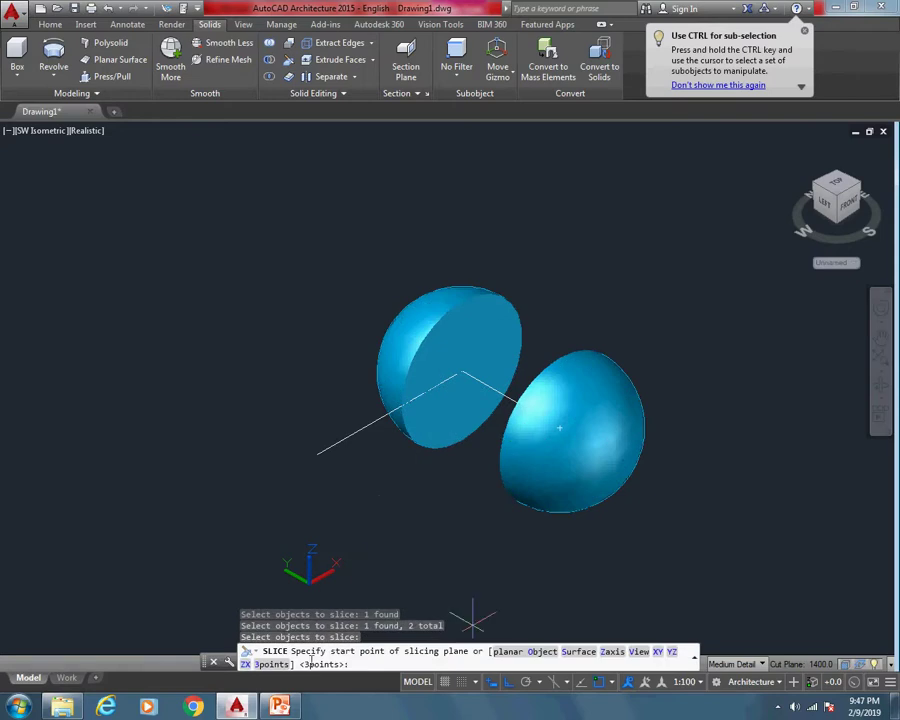
click(670, 651)
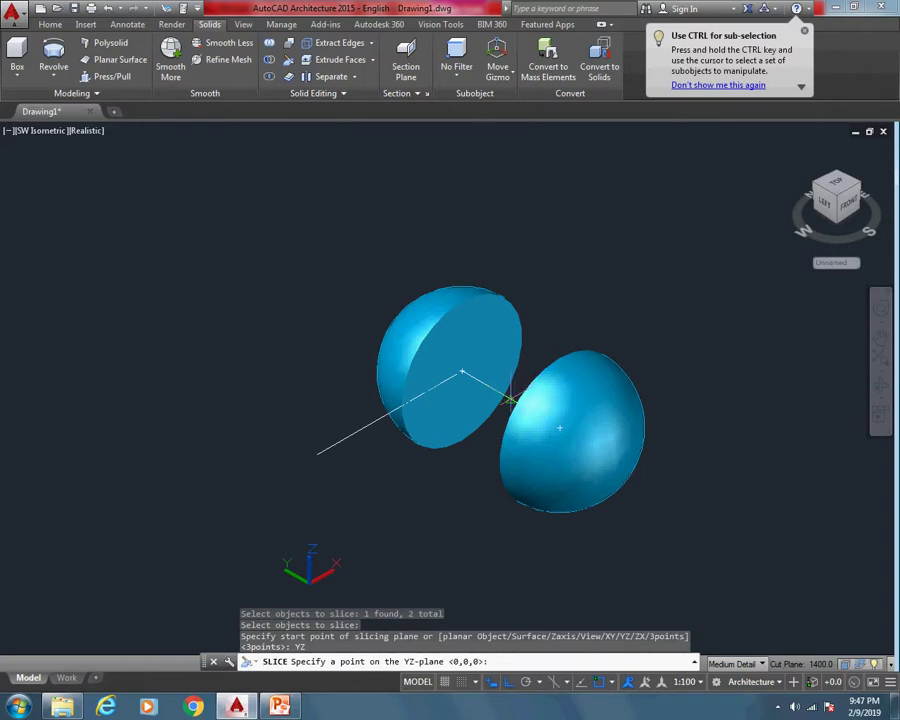
click(510, 400)
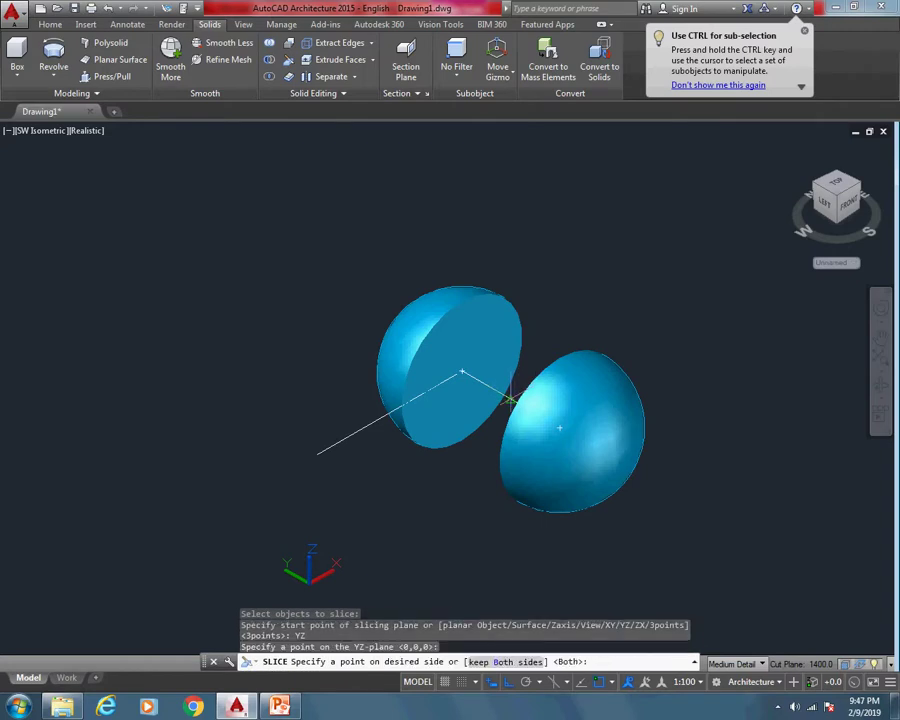
click(505, 662)
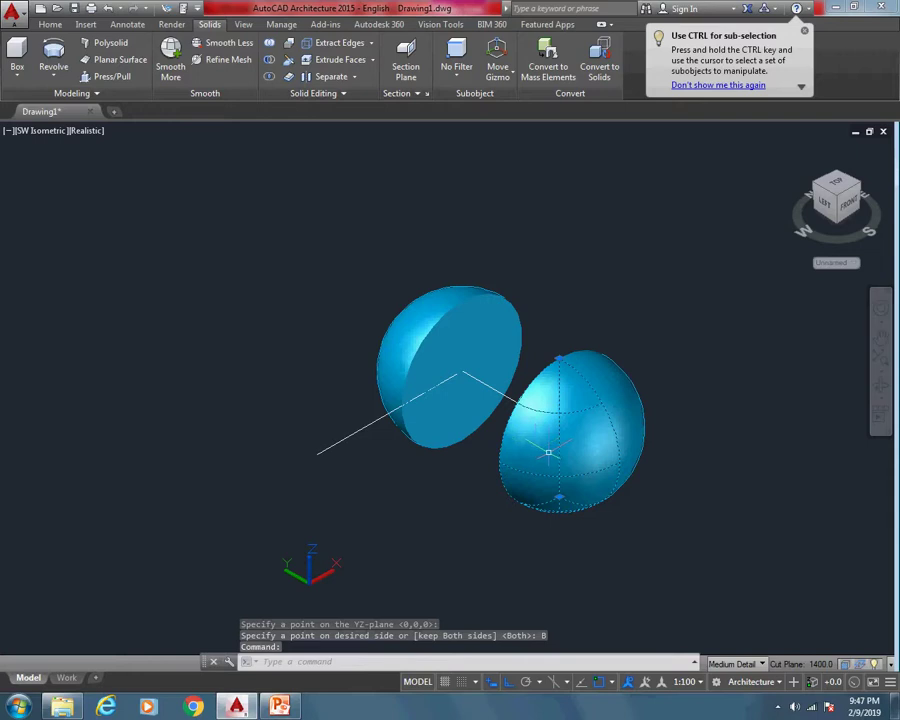
text(M)
key(Return)
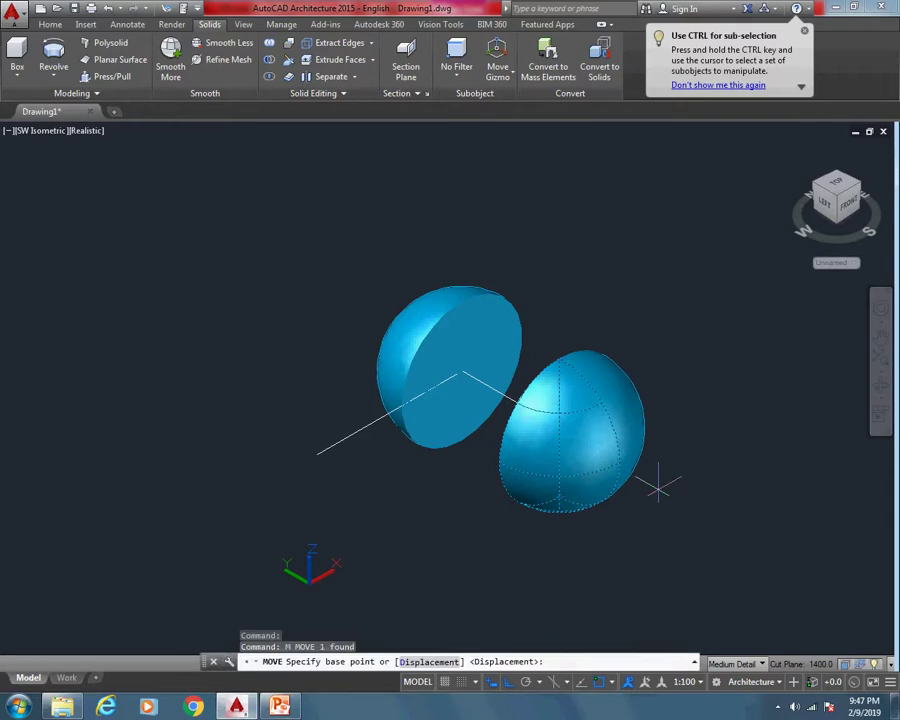
Spread two quarter pieces apart, shifting them down and to the left.
click(655, 500)
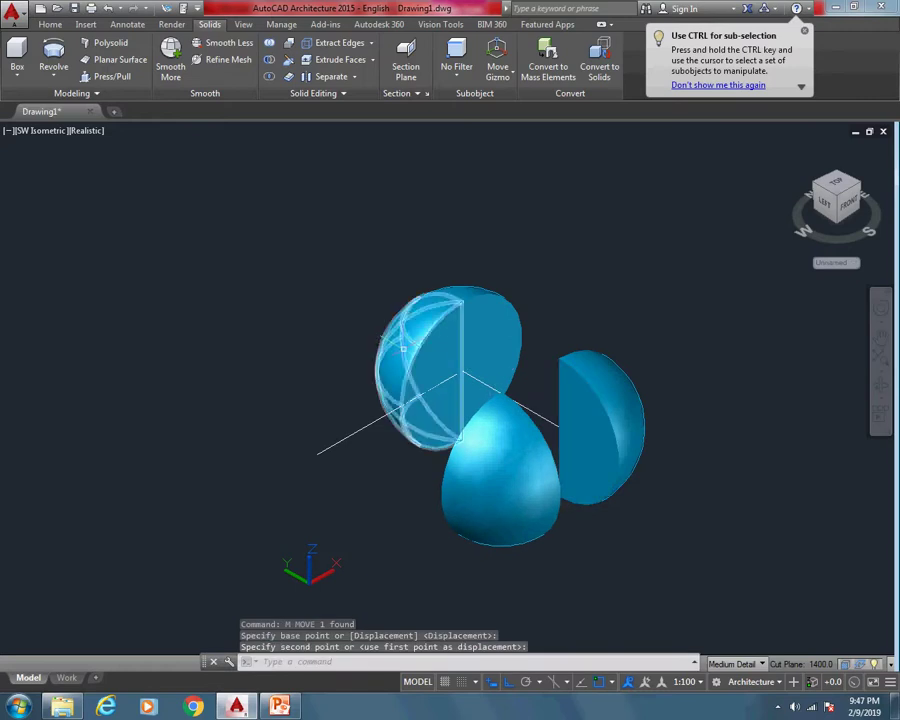
click(403, 348)
text(M)
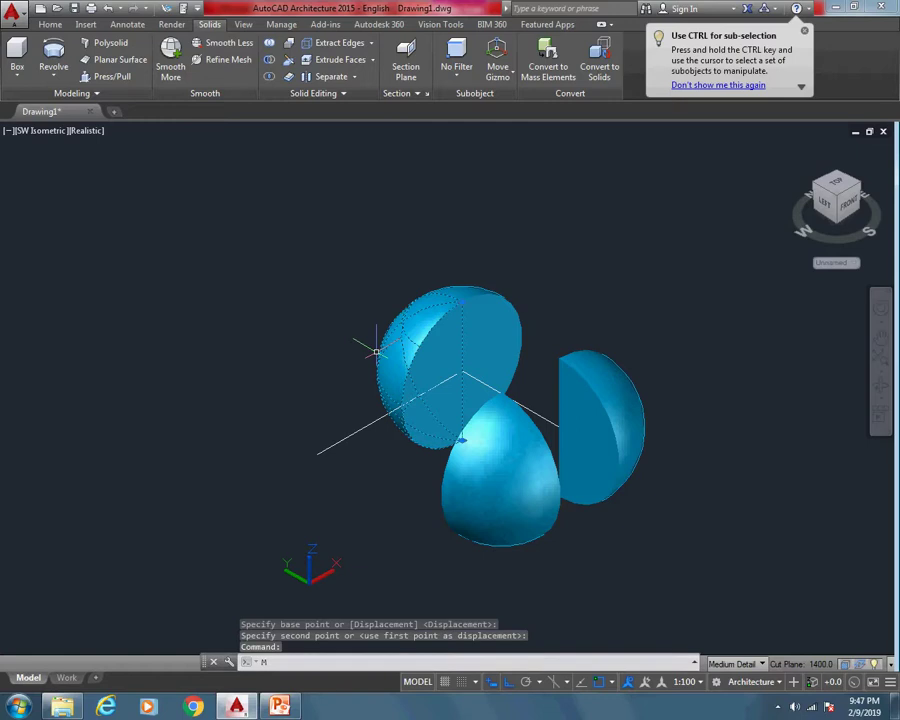
key(Return)
click(327, 342)
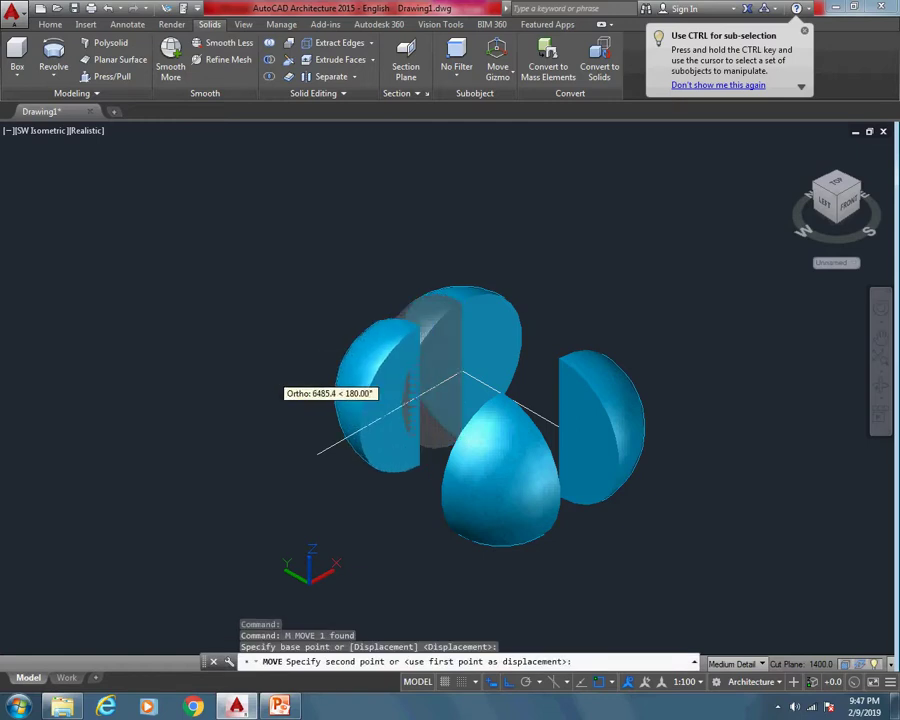
click(275, 367)
Move the front quarter up by its top point so it snaps against the others.
mouse_move(366, 380)
shift+middle_down()
mouse_move(450, 428)
mouse_move(369, 387)
shift+middle_up()
click(422, 380)
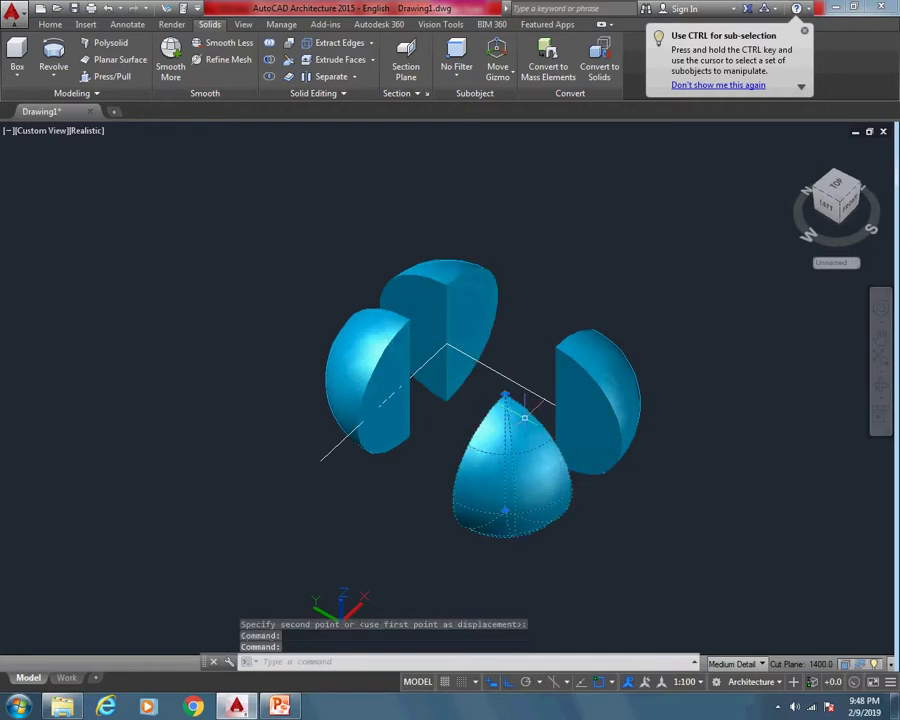
click(511, 408)
text(m)
key(Return)
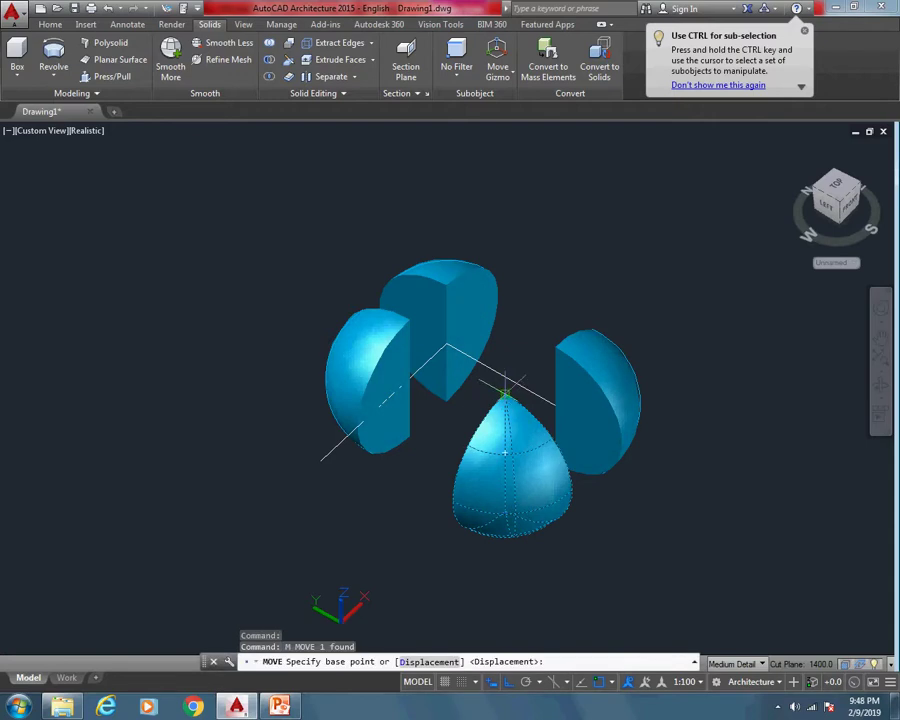
click(506, 393)
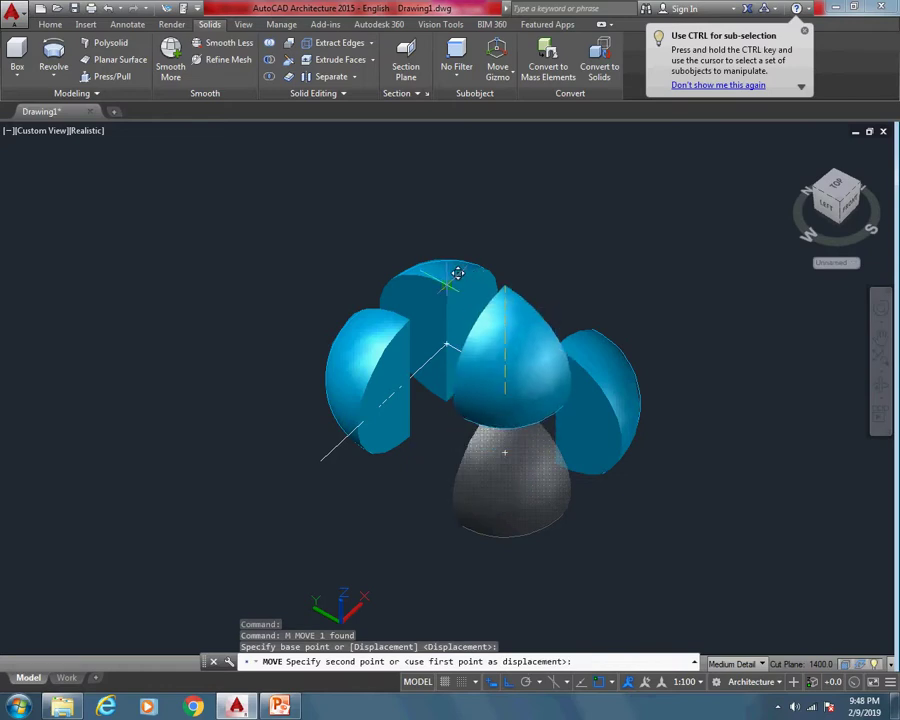
click(457, 272)
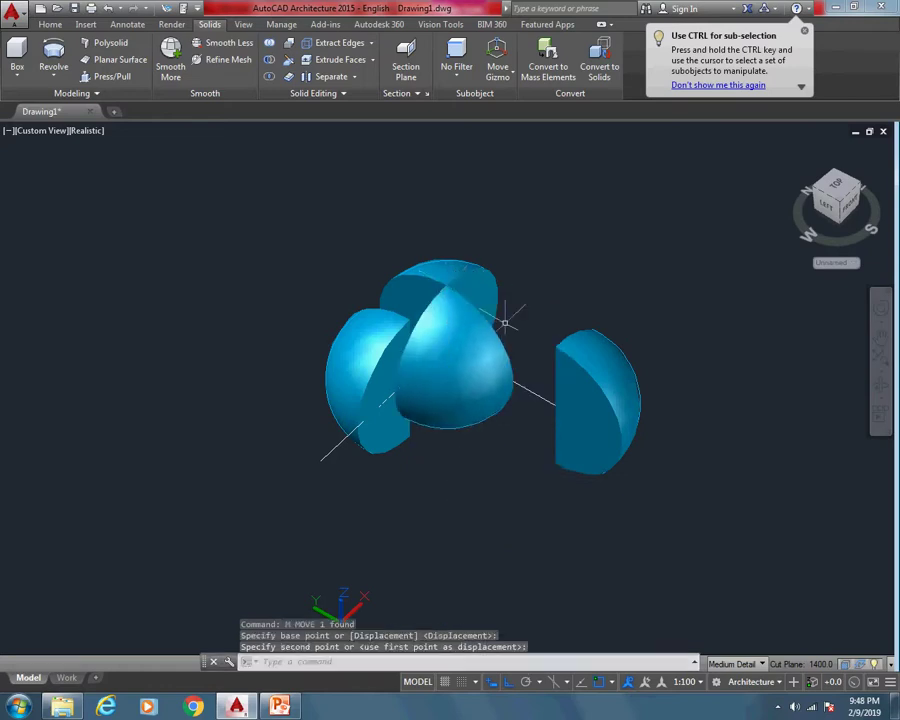
Move the right quarter so it fits against the assembled pieces.
mouse_move(511, 365)
shift+middle_down()
mouse_move(382, 364)
mouse_move(420, 412)
mouse_move(494, 419)
mouse_move(534, 402)
mouse_move(506, 384)
shift+middle_up()
click(520, 376)
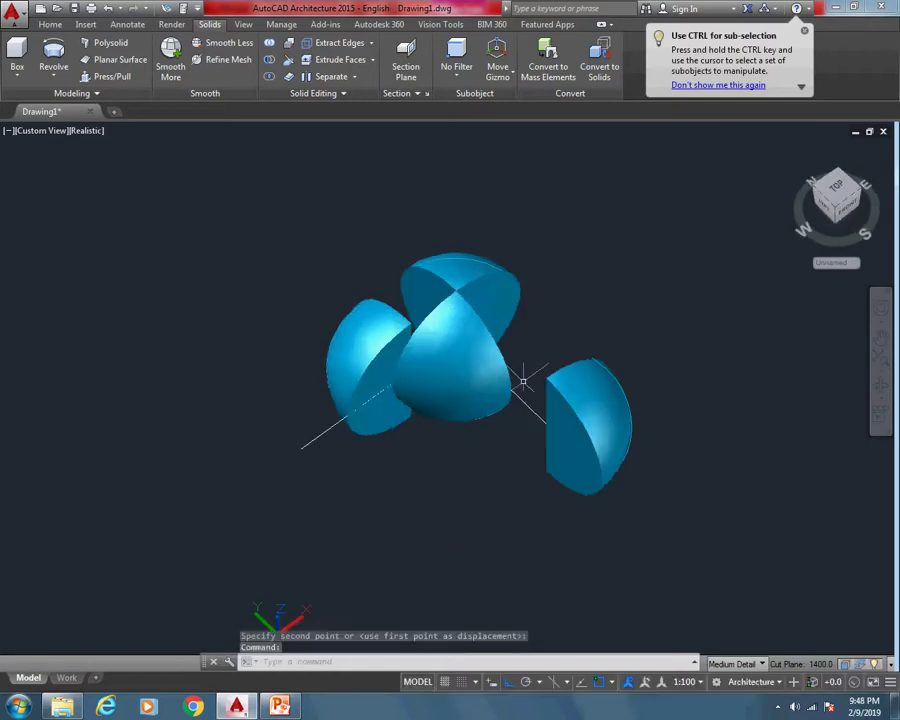
click(581, 382)
text(M)
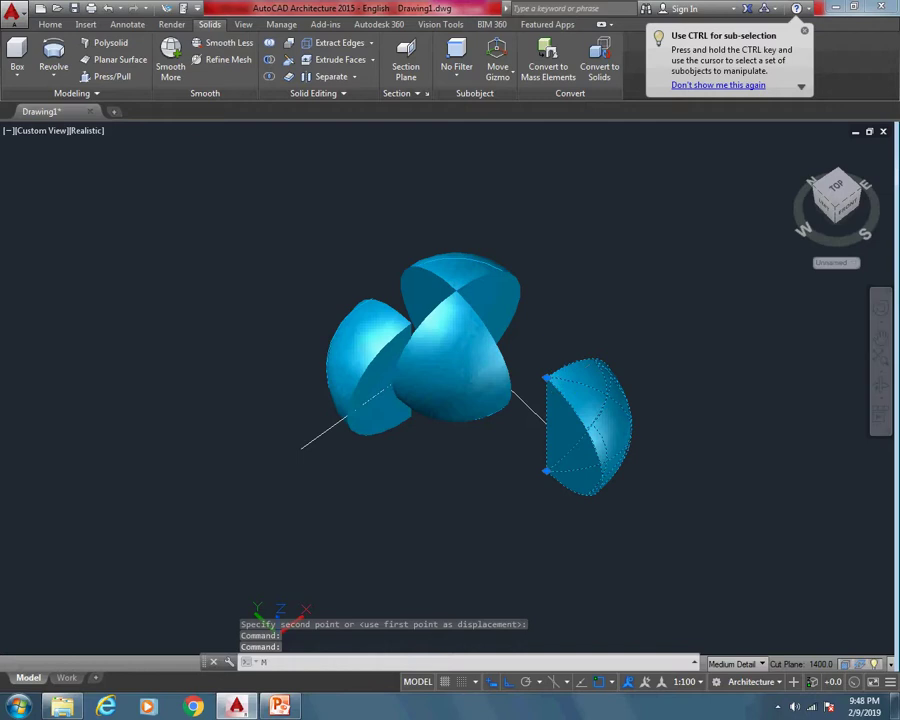
key(Return)
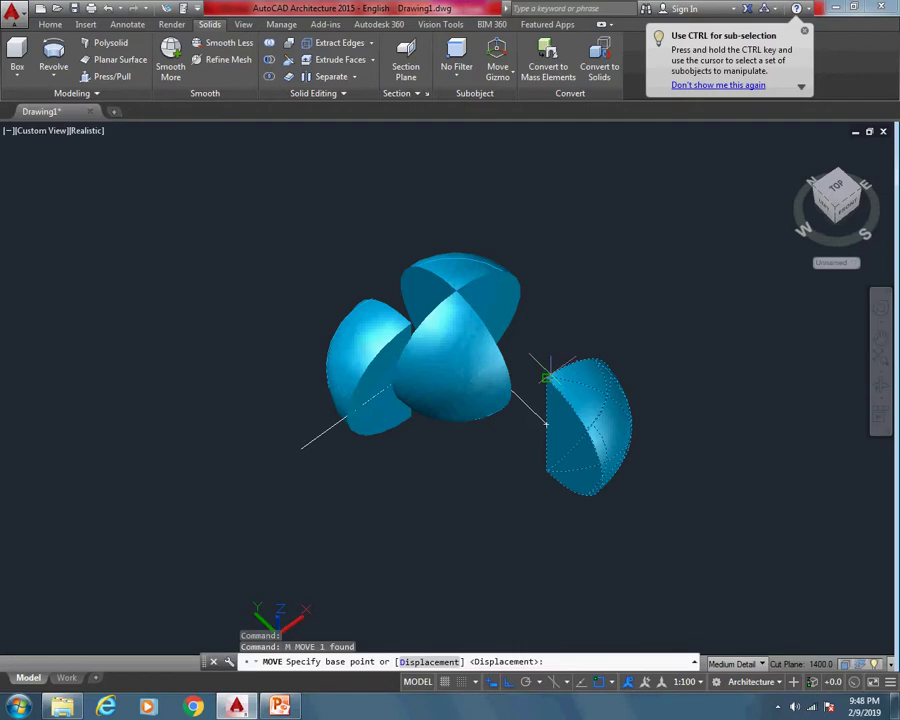
click(550, 373)
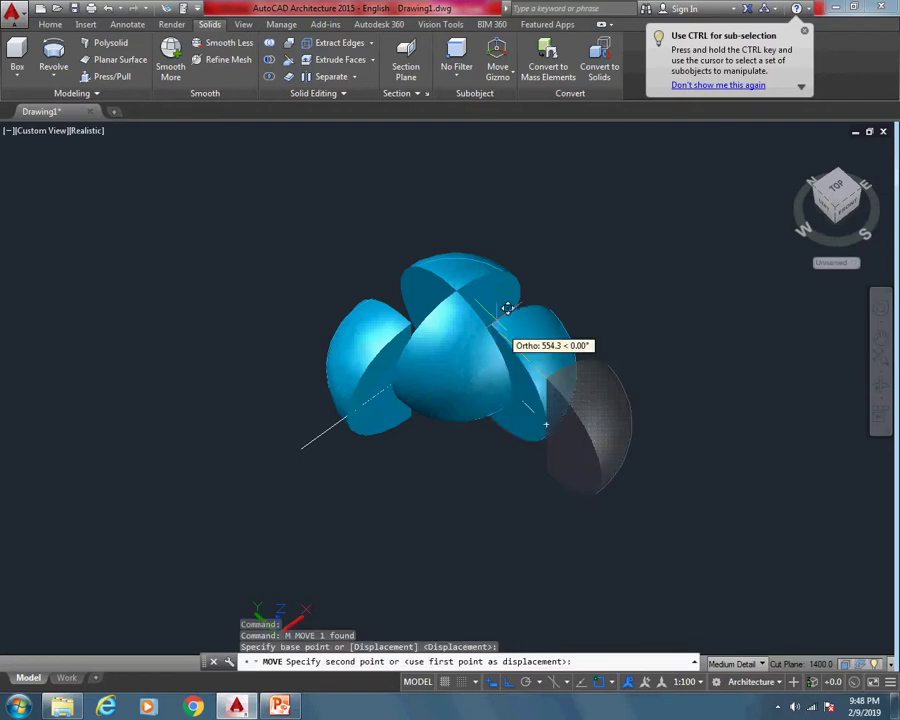
click(467, 273)
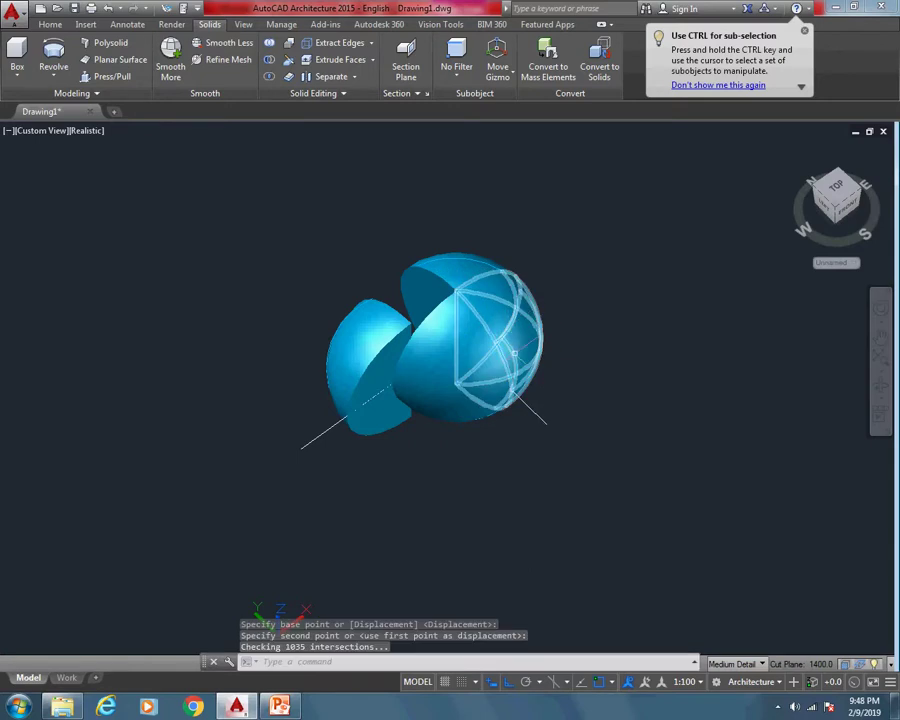
Select and delete both guide lines and the leftover segment, leaving only the blue pieces.
mouse_move(506, 356)
shift+middle_down()
mouse_move(618, 383)
mouse_move(657, 374)
mouse_move(502, 382)
shift+middle_up()
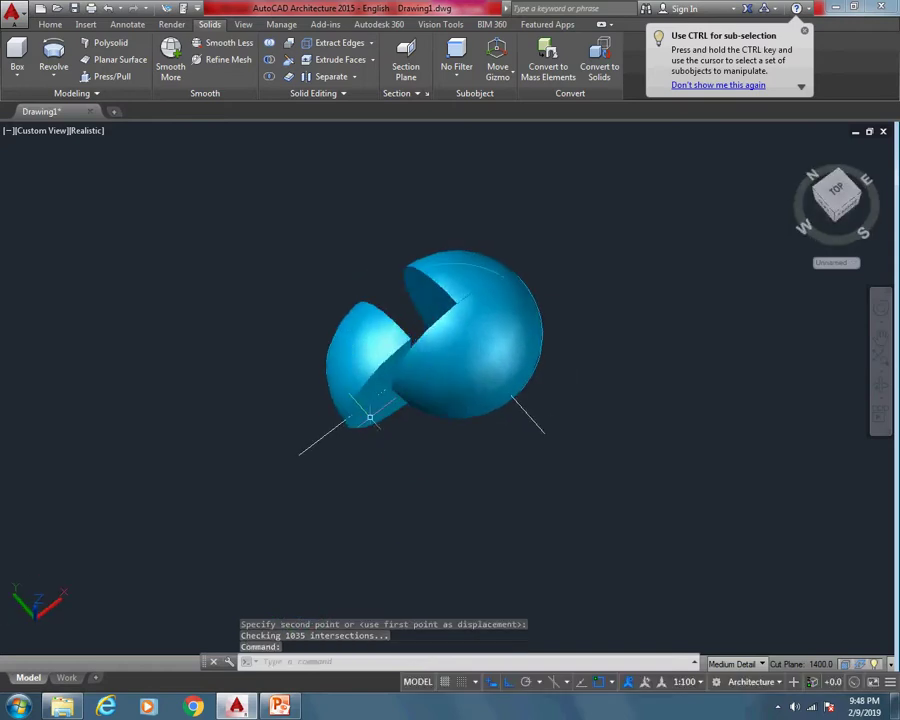
click(322, 432)
click(330, 440)
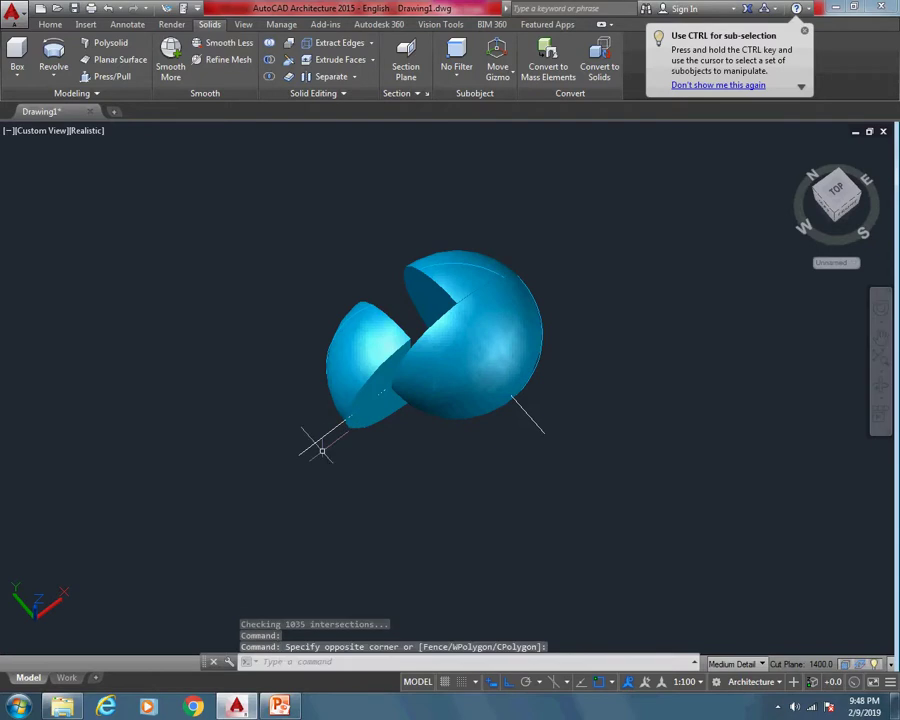
click(331, 440)
click(313, 436)
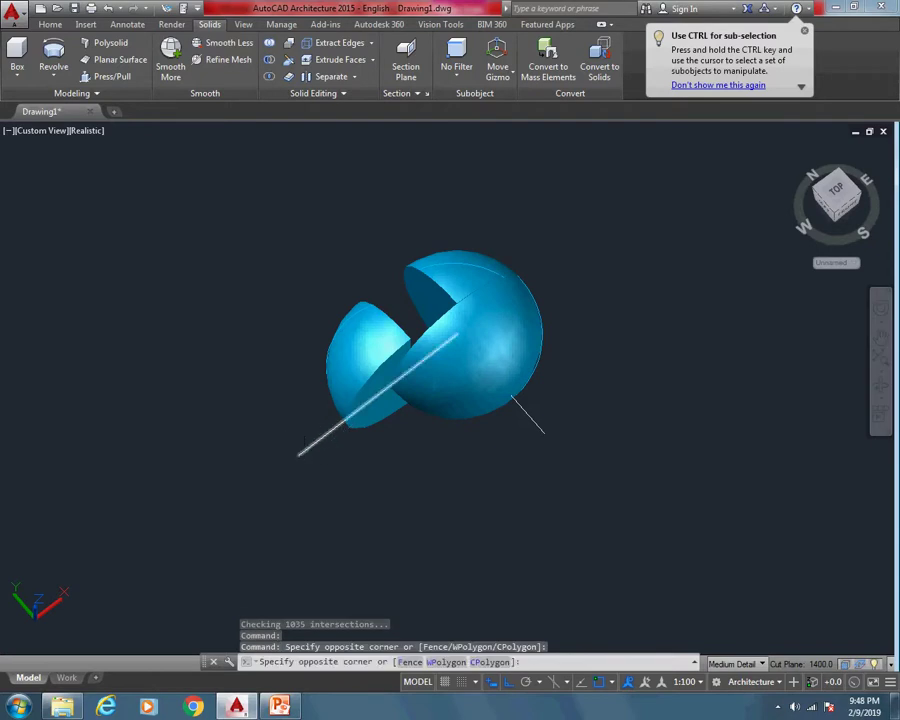
key(Delete)
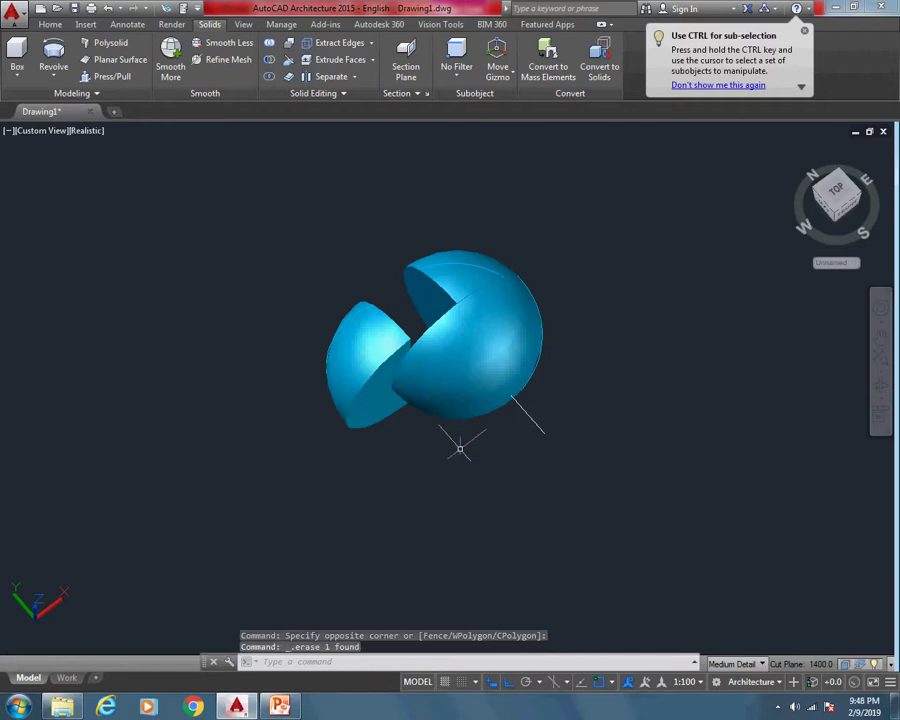
click(584, 414)
click(532, 446)
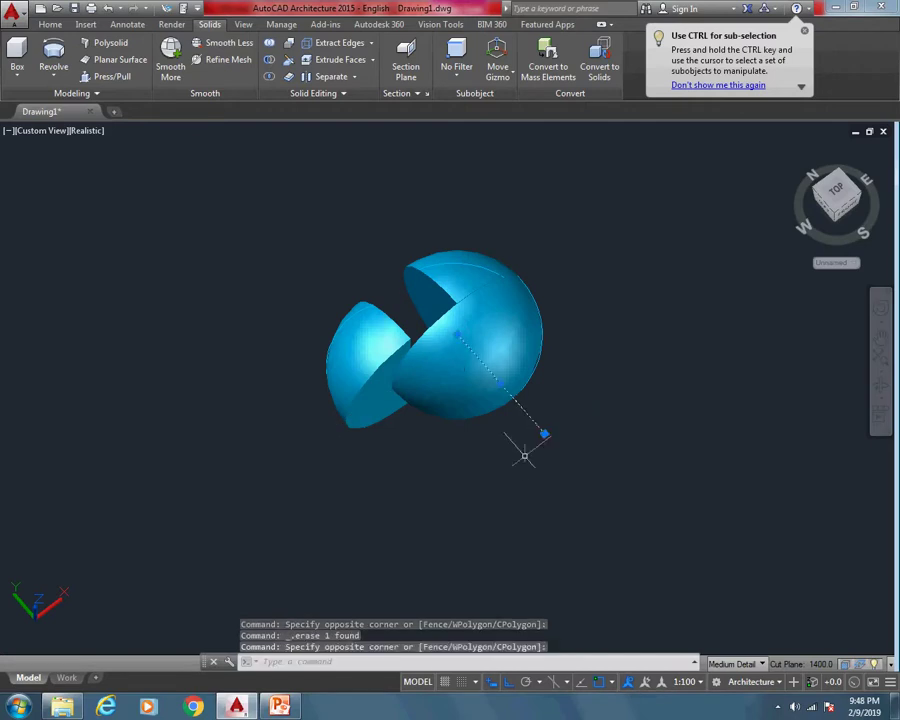
key(Delete)
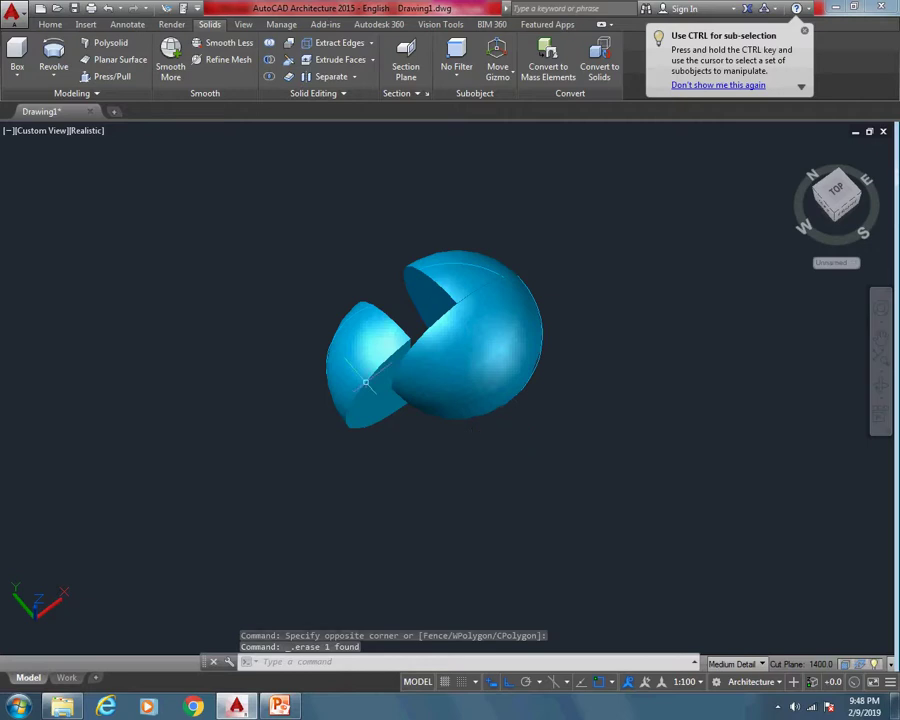
Select the detached quarter piece, view its properties, and start MOVE on it.
mouse_move(366, 381)
shift+middle_down()
mouse_move(455, 394)
mouse_move(697, 380)
shift+middle_up()
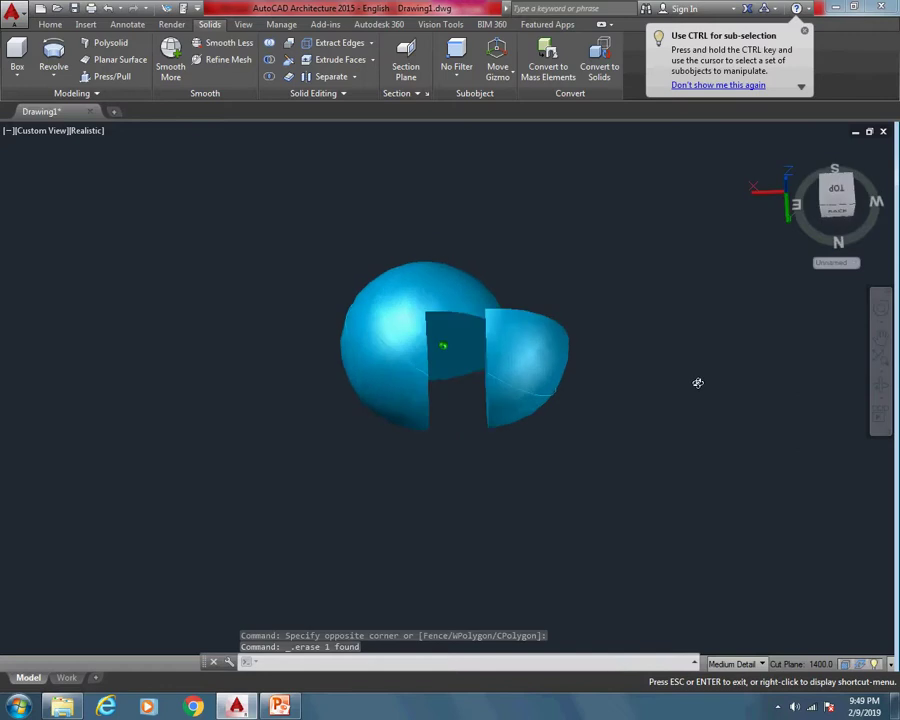
click(545, 349)
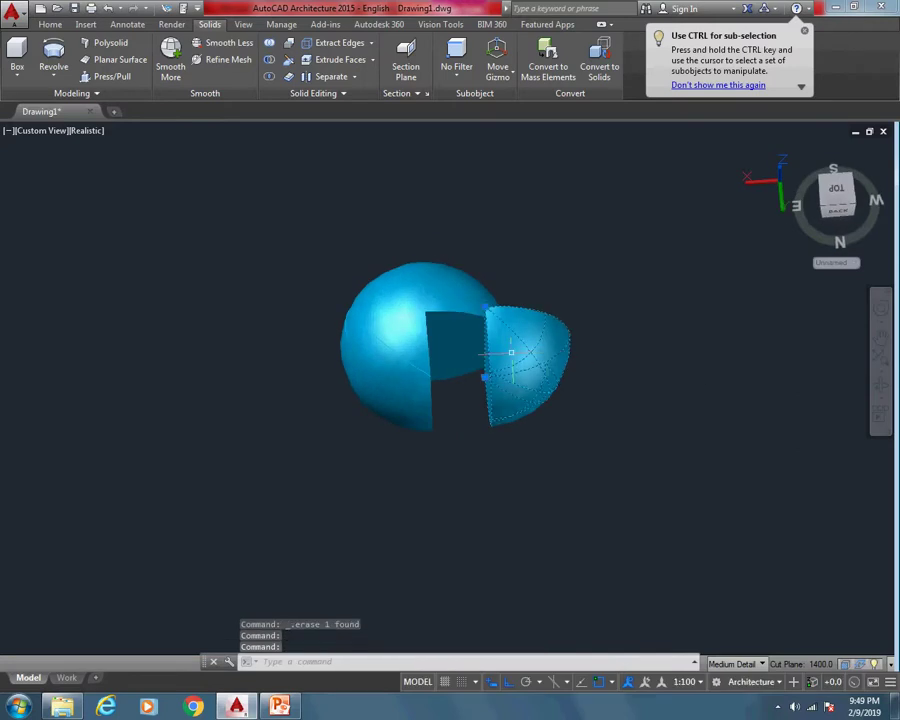
text(M)
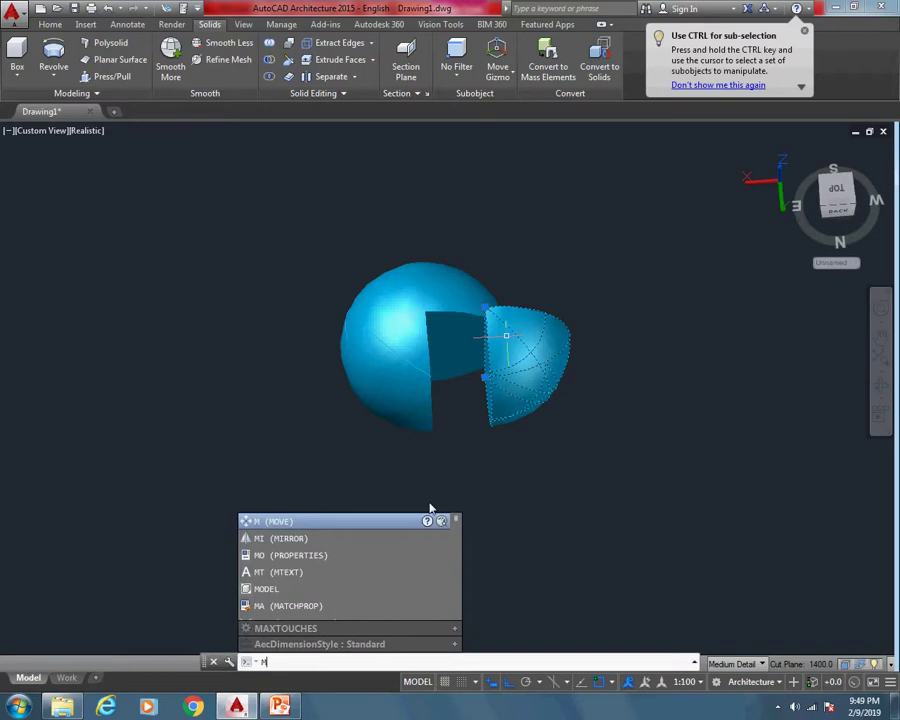
key(Down)
key(Down)
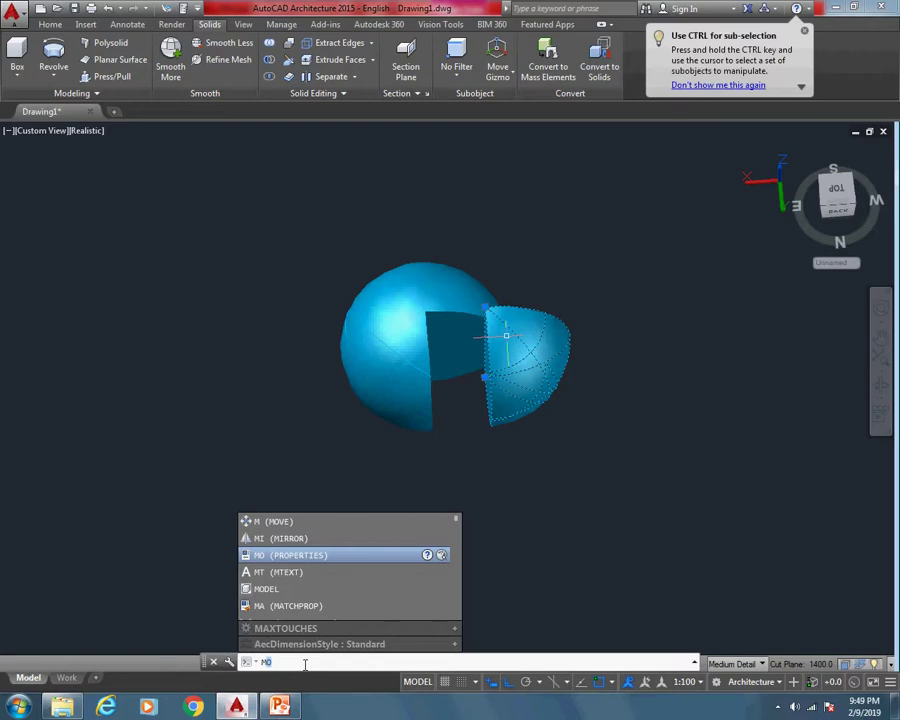
key(Return)
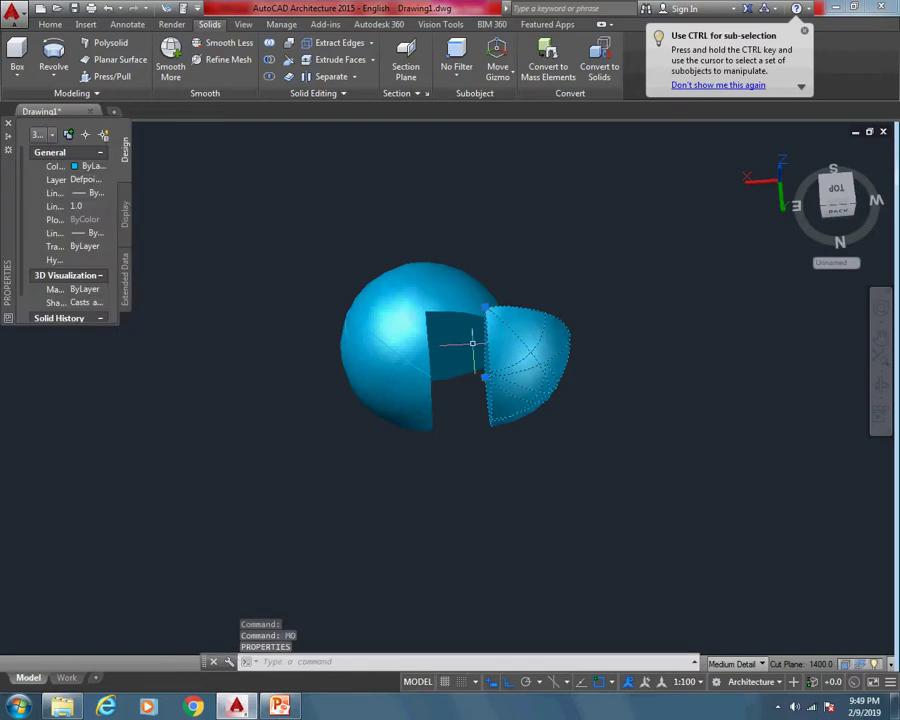
text(m)
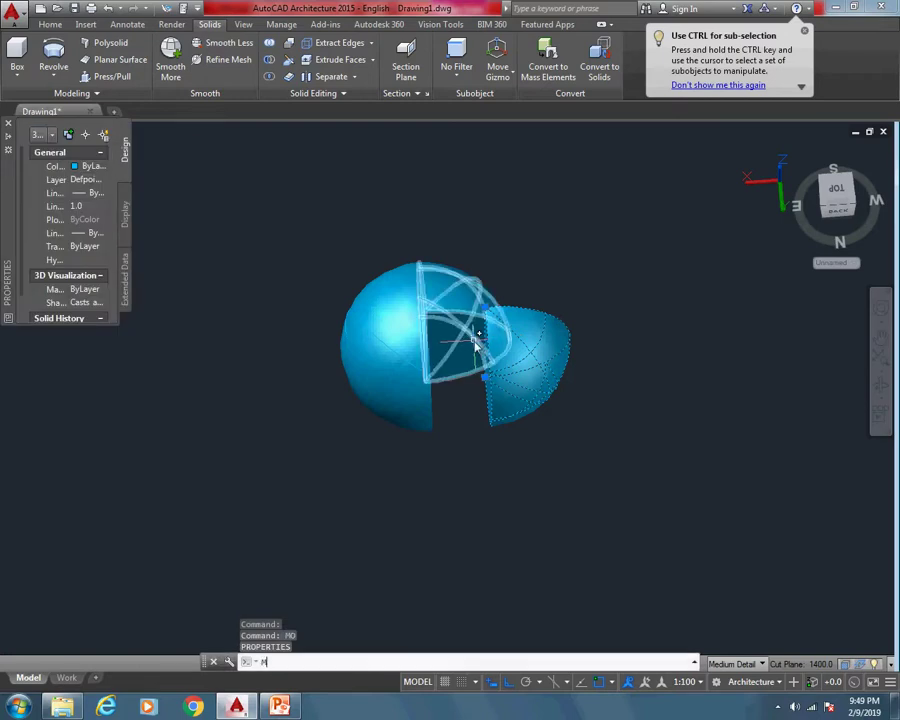
key(Return)
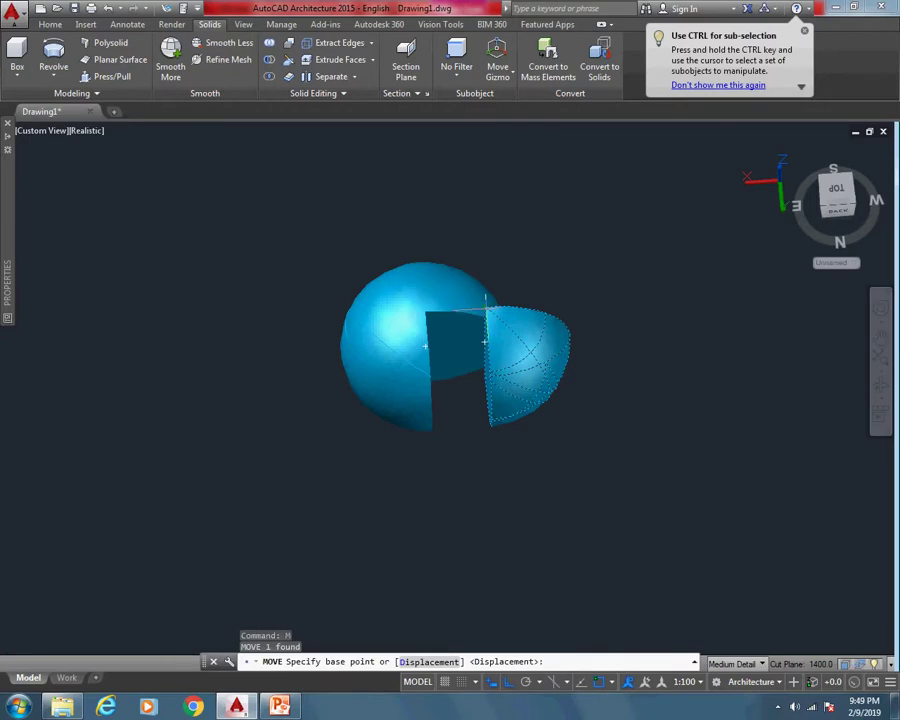
Place the detached quarter closer to the other sphere pieces.
click(486, 302)
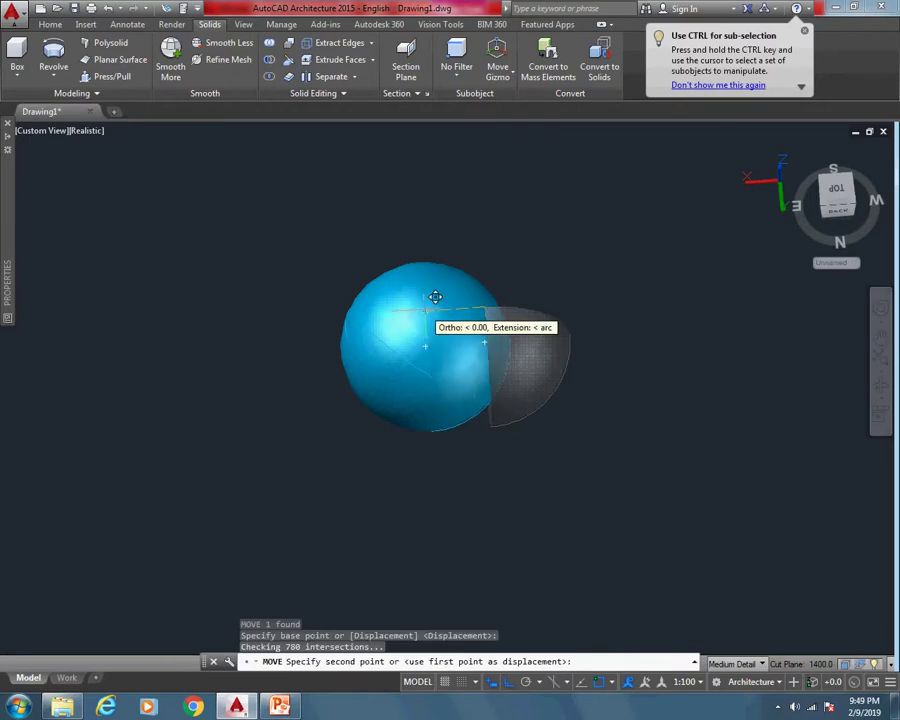
scroll(435, 297, up, 3)
scroll(435, 297, up, 2)
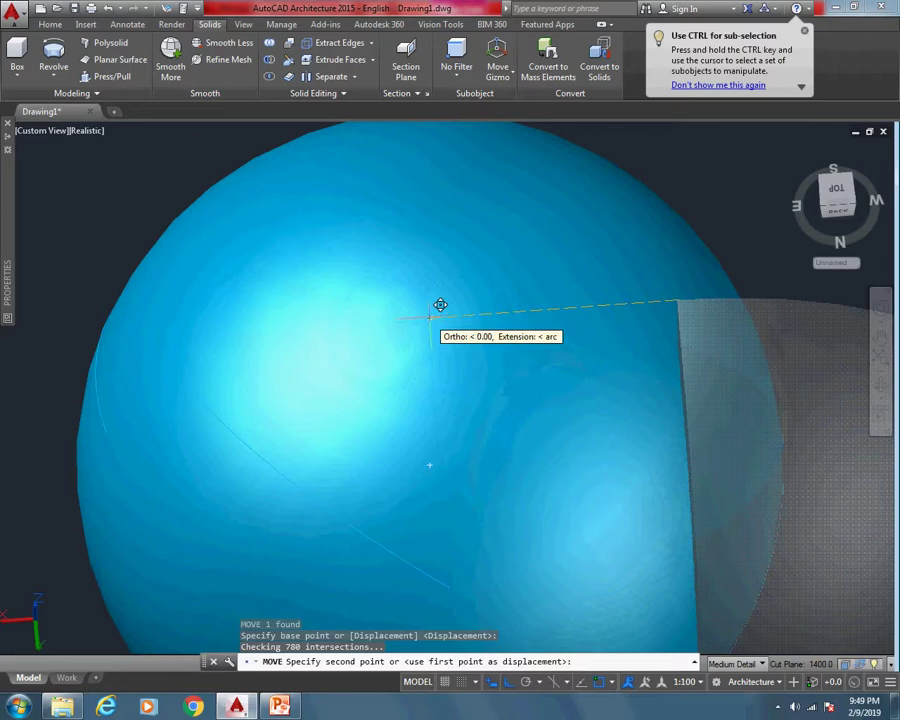
click(440, 305)
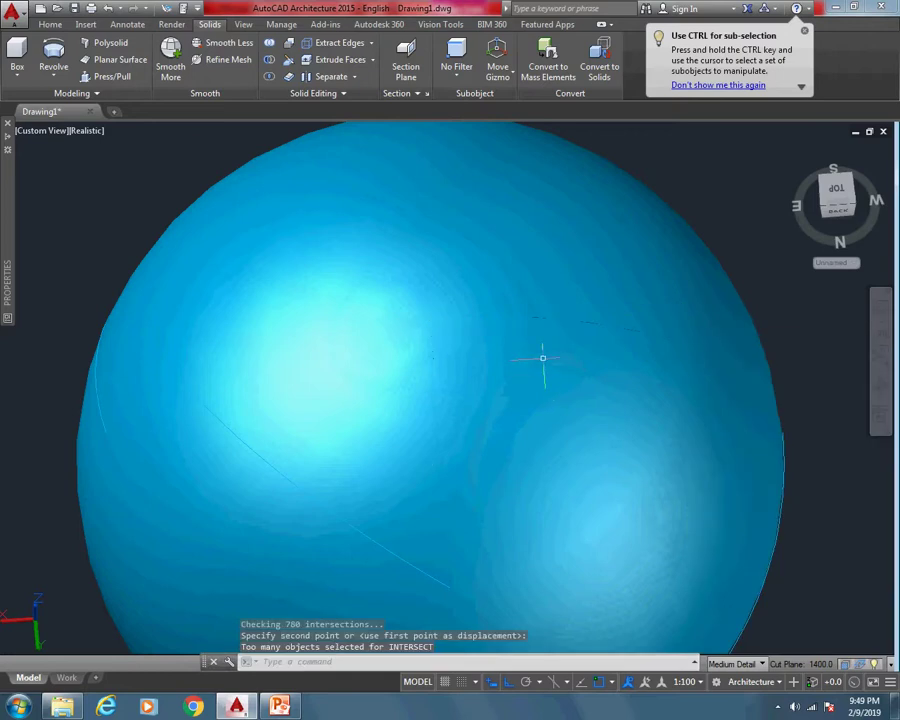
scroll(542, 357, down, 4)
Pull a quarter wedge partway out of the sphere with Ortho off, then orbit to see the opening.
click(580, 389)
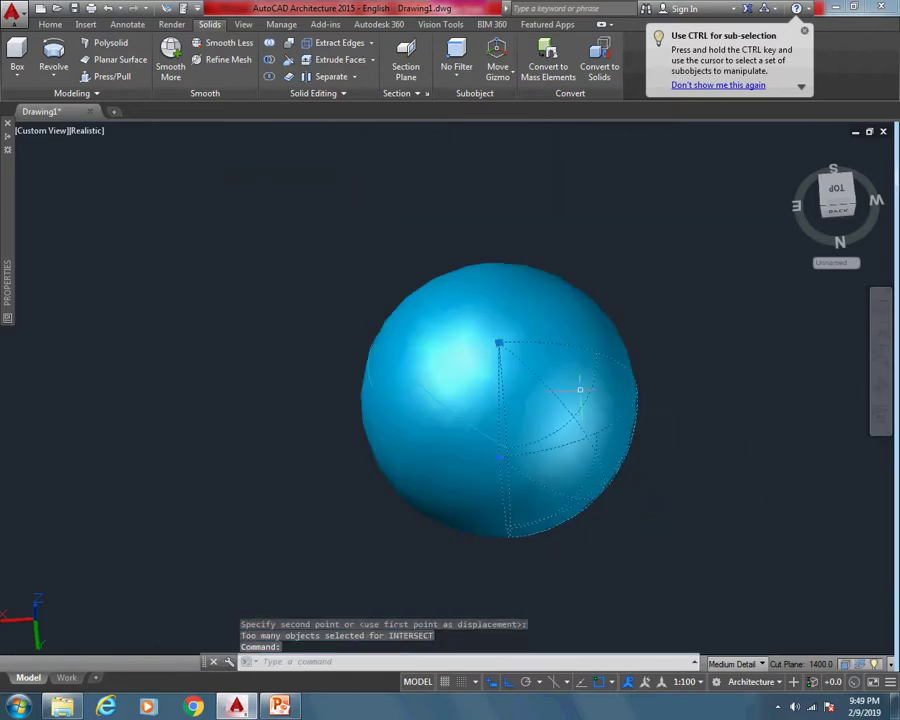
text(m)
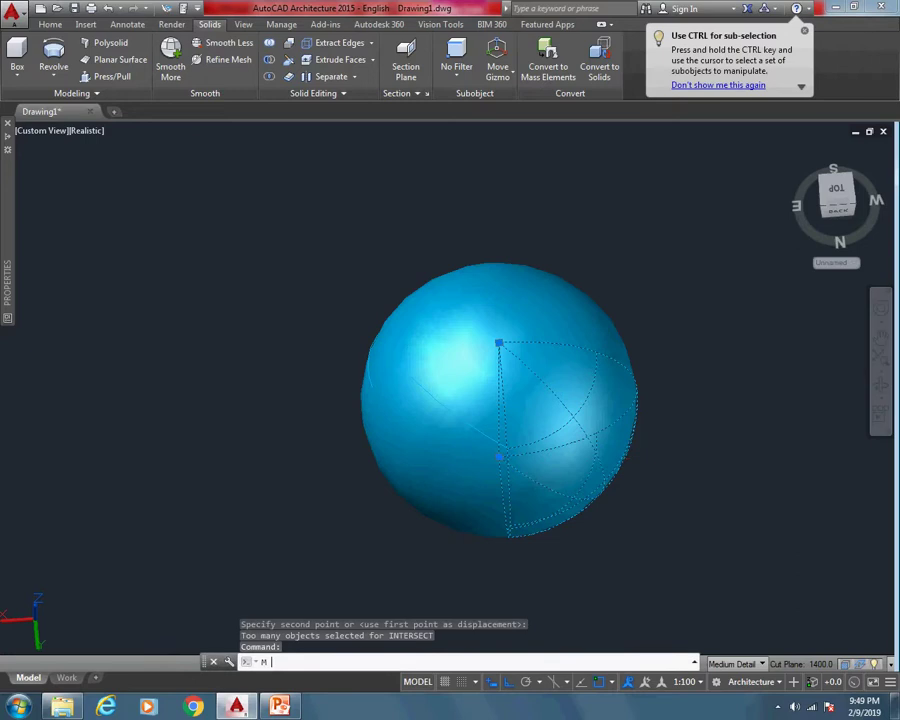
key(Return)
click(691, 517)
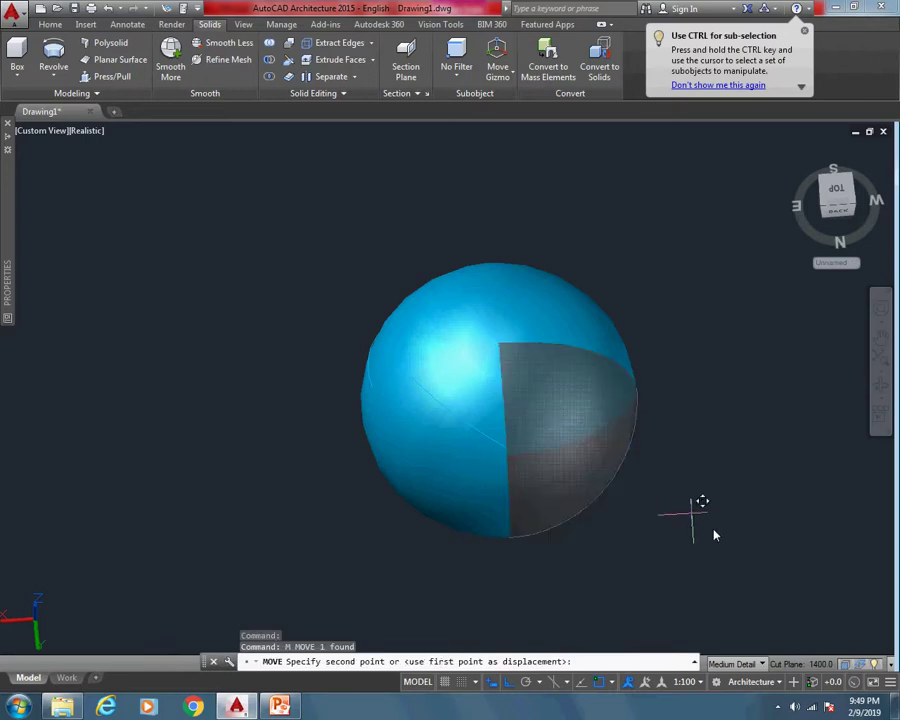
click(510, 682)
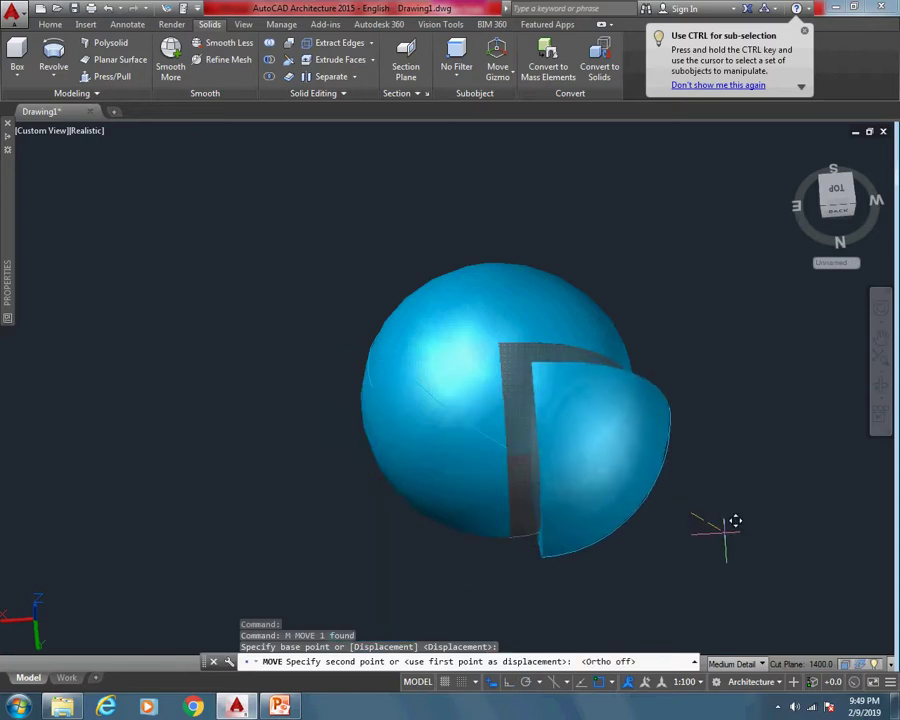
click(728, 530)
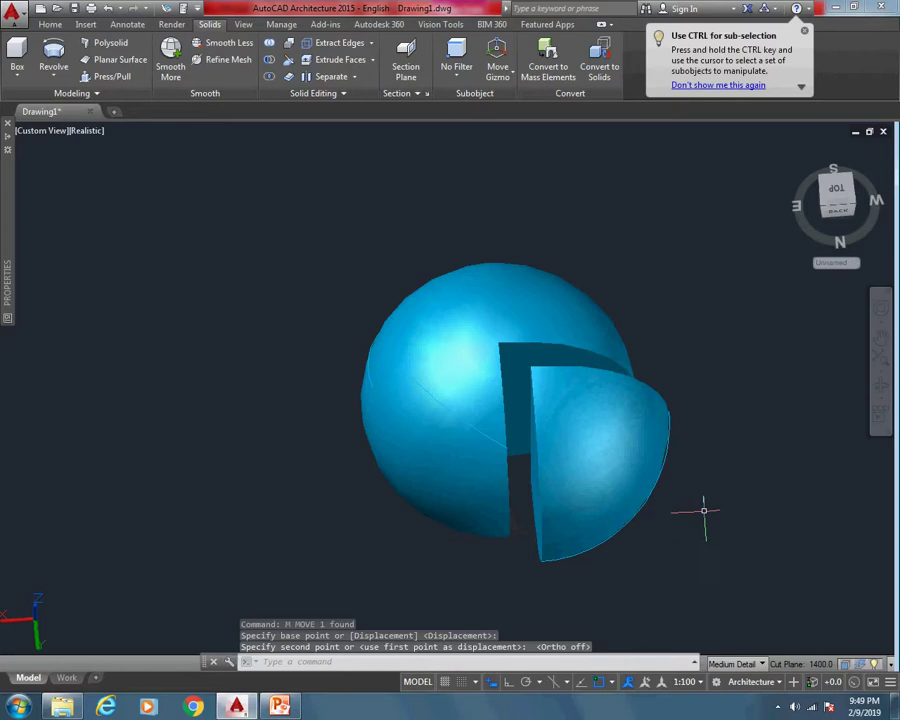
mouse_move(684, 498)
shift+middle_down()
mouse_move(640, 472)
mouse_move(520, 478)
mouse_move(446, 468)
mouse_move(459, 492)
mouse_move(434, 482)
shift+middle_up()
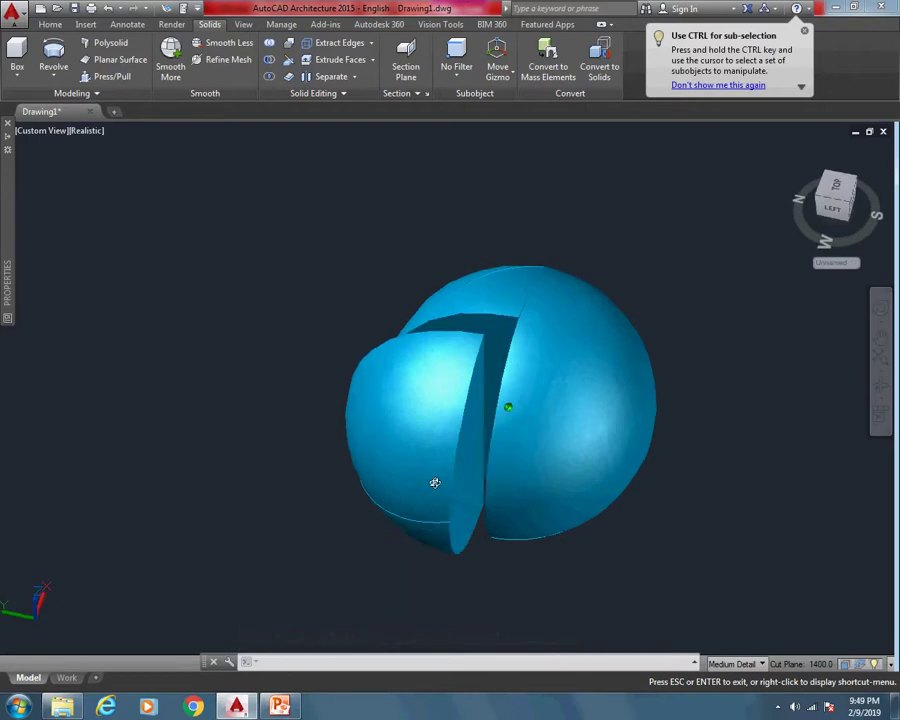
click(547, 300)
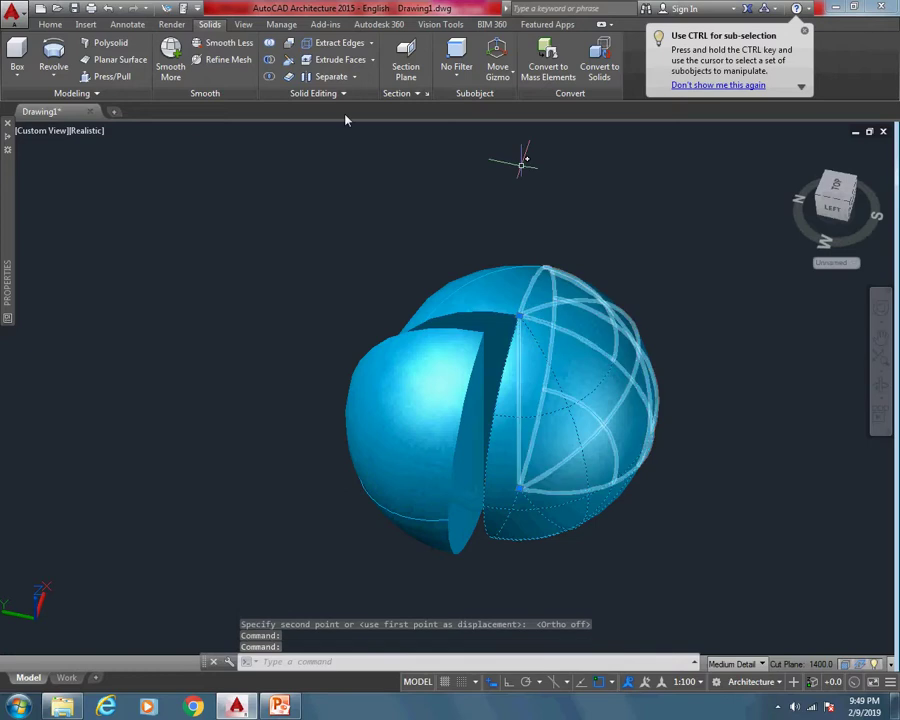
Put the right quarter on the green A-Area-Mass layer.
click(50, 26)
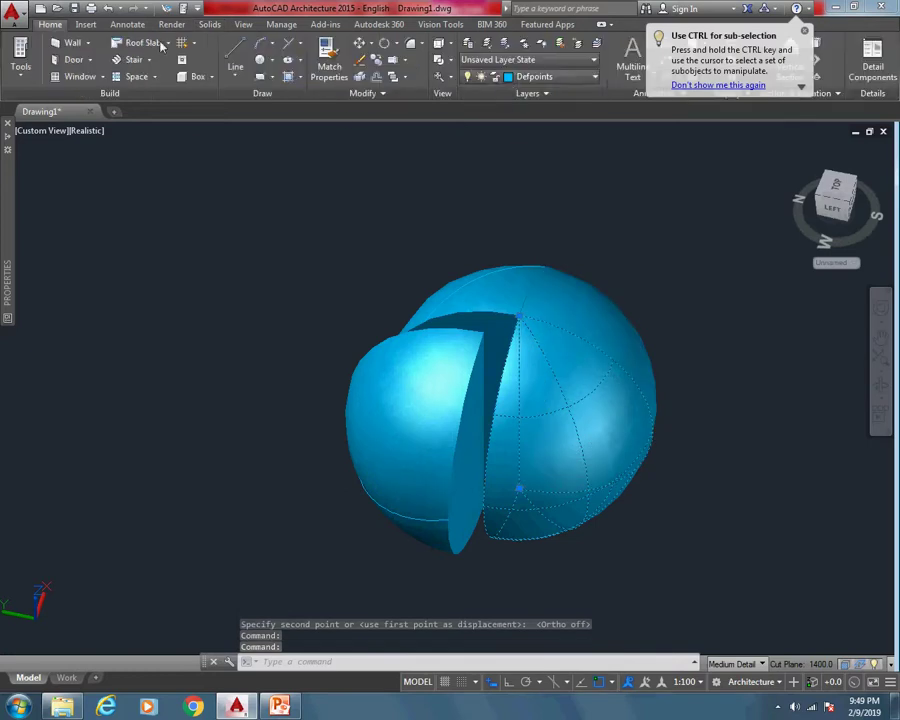
click(540, 78)
click(546, 127)
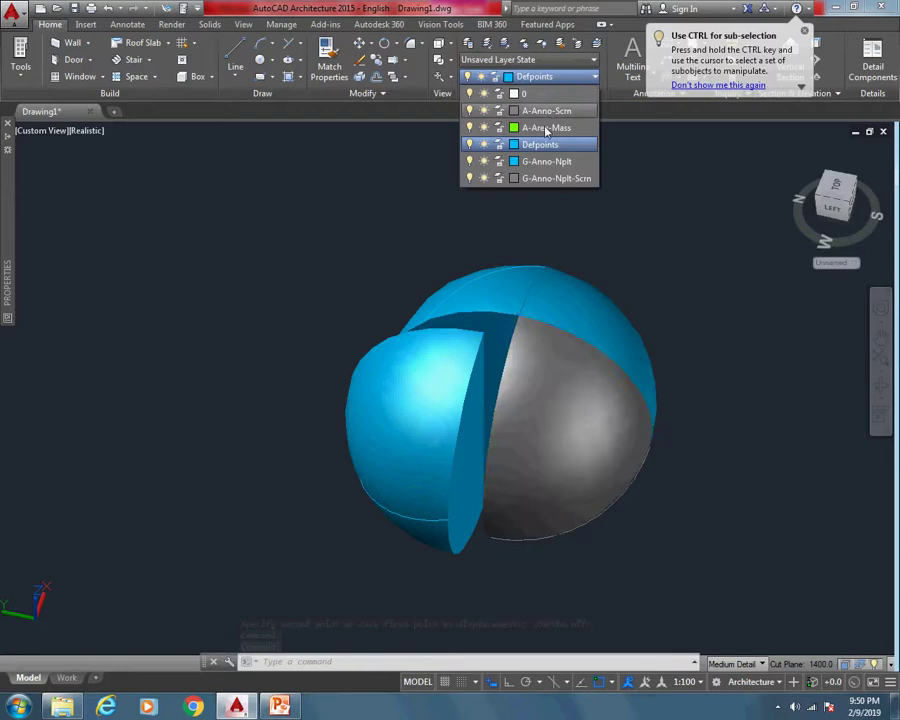
key(Escape)
Put the upper-right quarter on the gray A-Anno-Scrn layer, then select the large blue quarter.
click(554, 284)
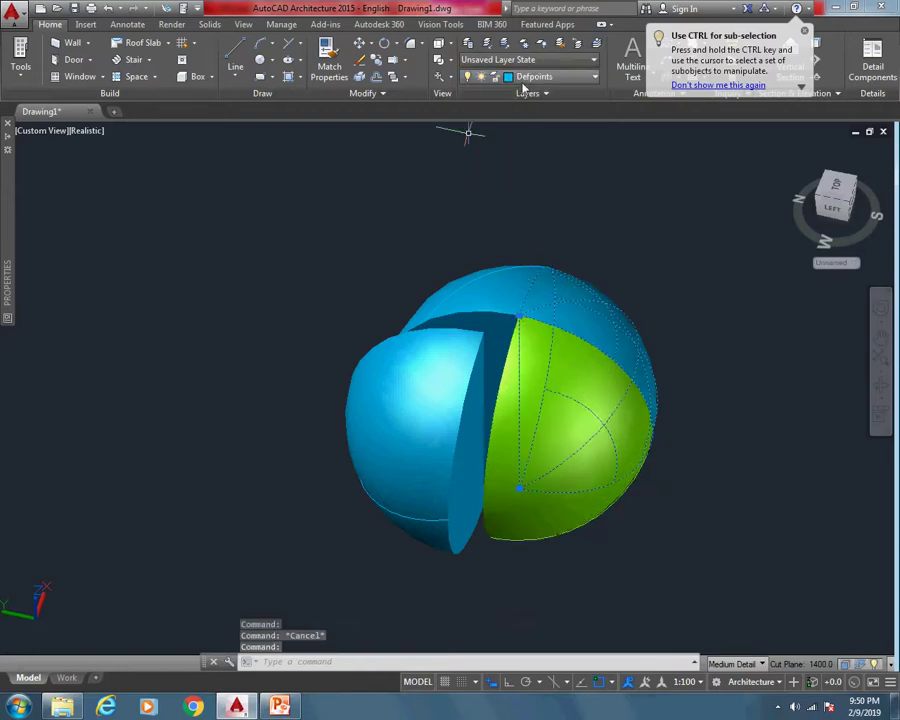
click(540, 77)
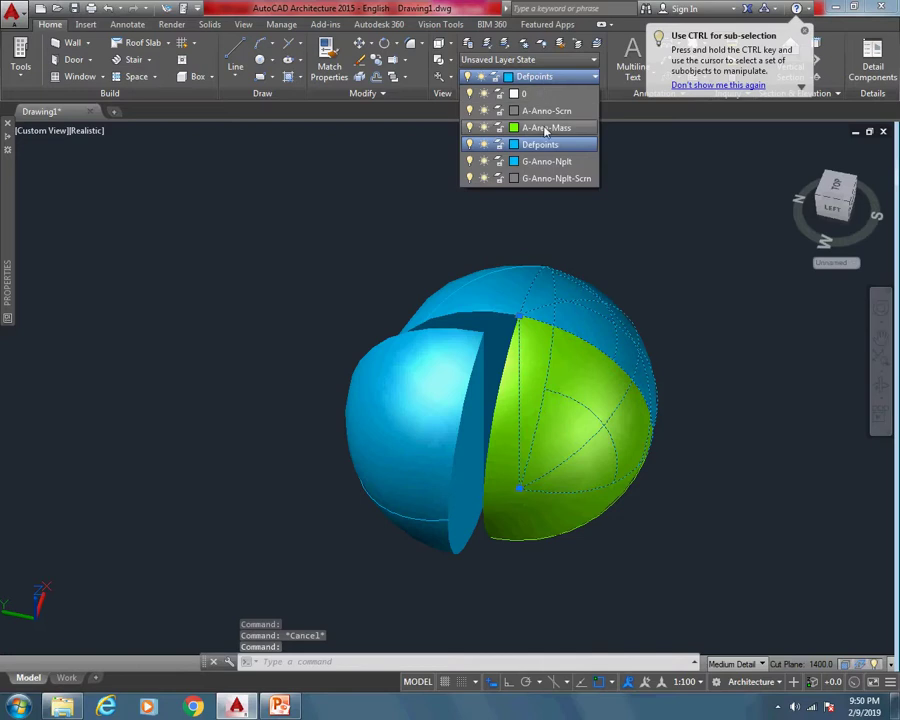
click(546, 127)
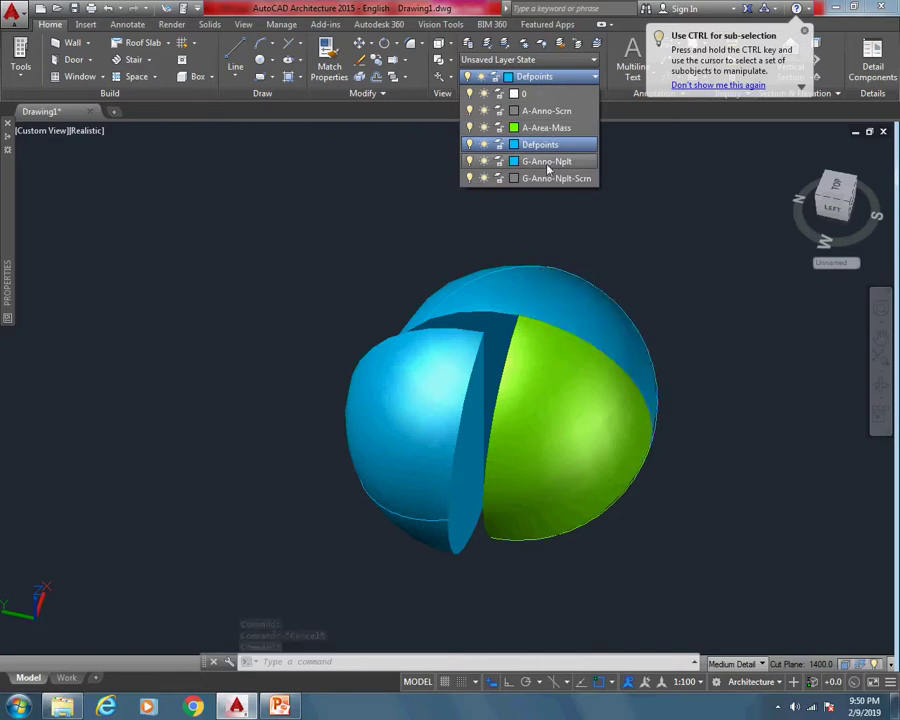
click(548, 111)
key(Escape)
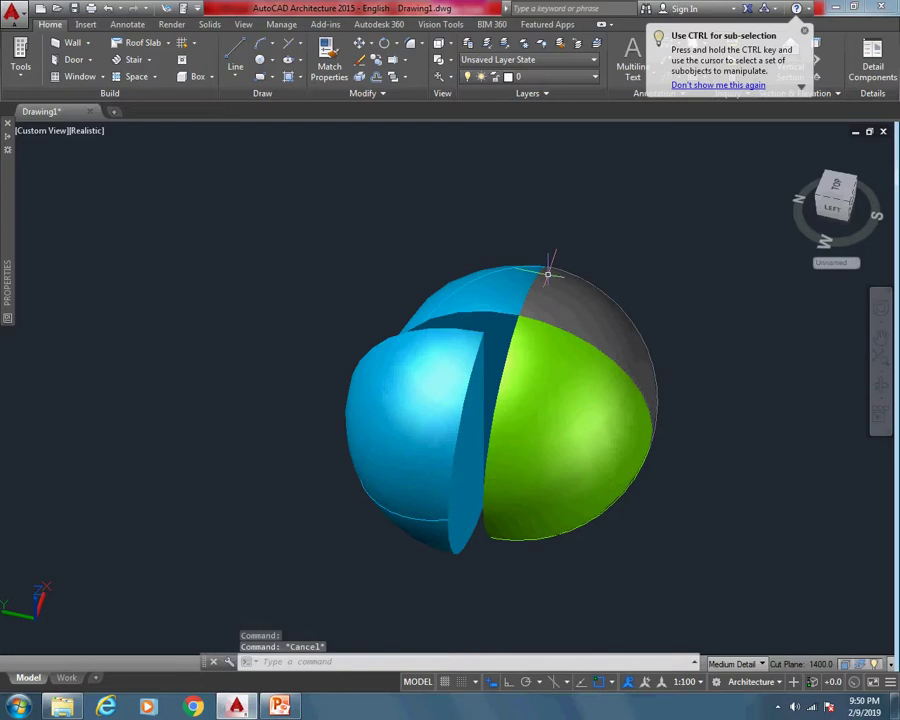
click(500, 300)
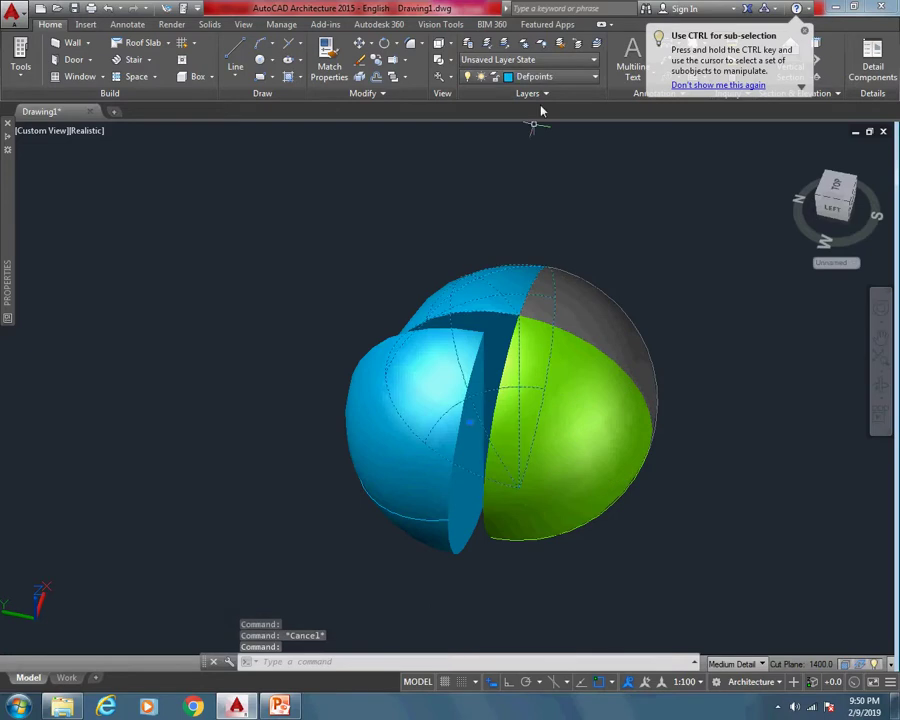
click(530, 76)
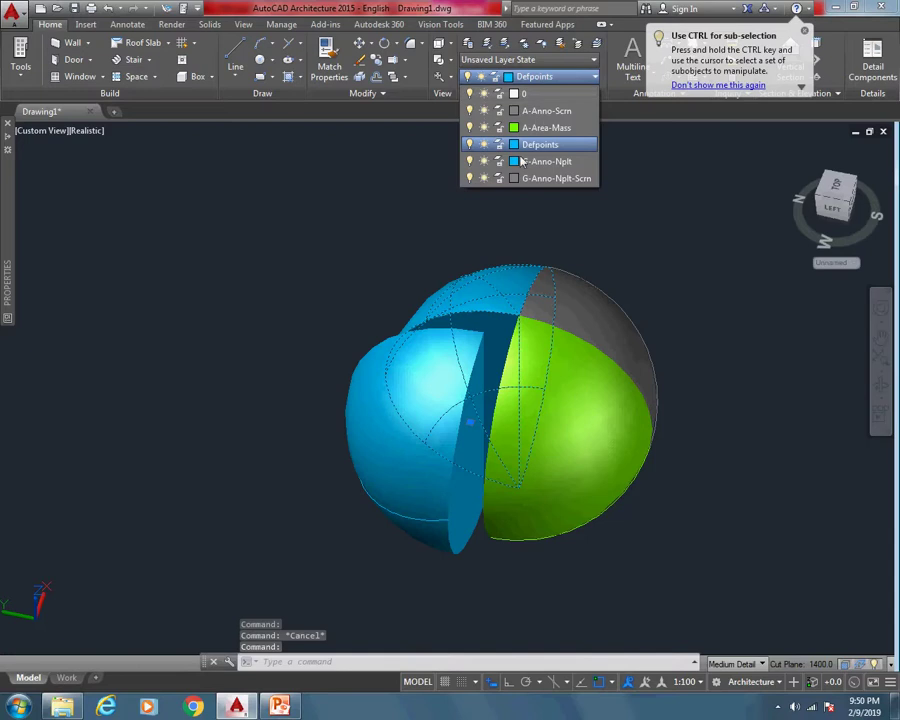
Change the G-Anno-Nplt layer colour to red.
click(487, 249)
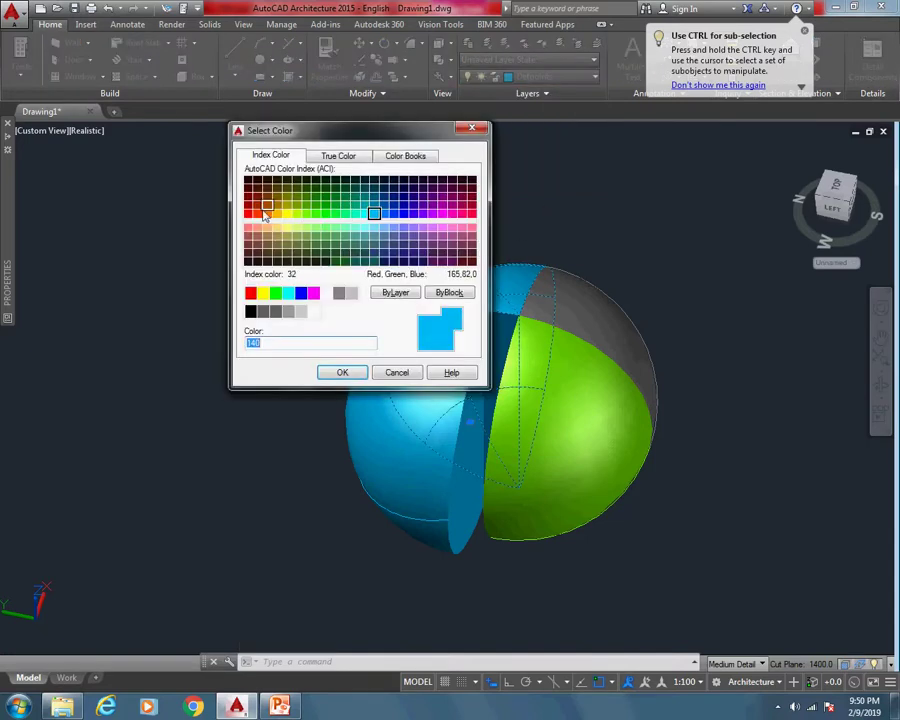
click(395, 292)
click(342, 372)
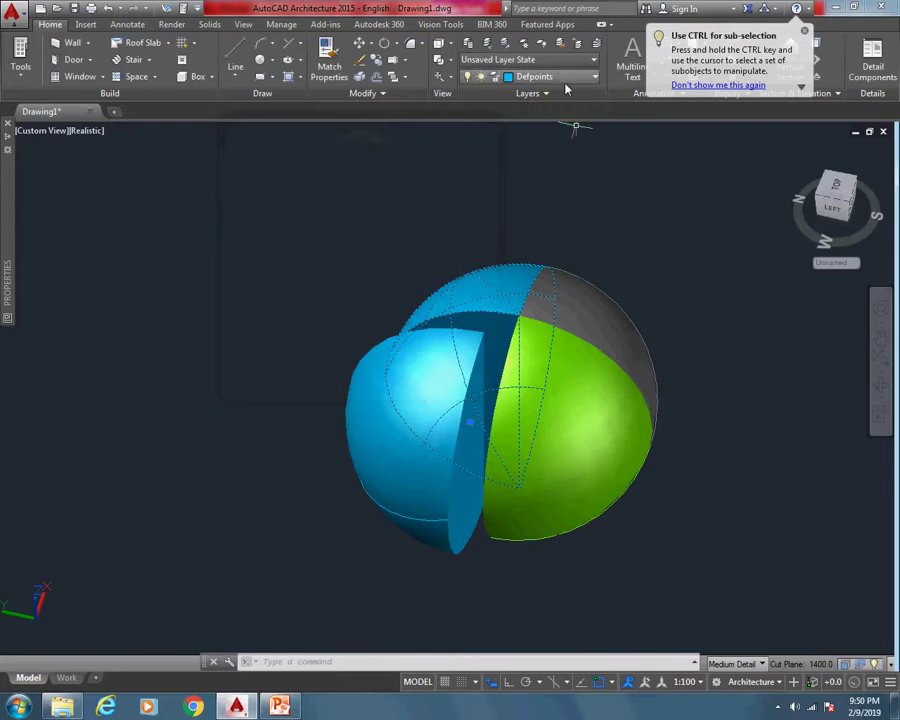
Move the top quarter piece onto the red G-Anno-Nplt layer so it turns red.
click(565, 78)
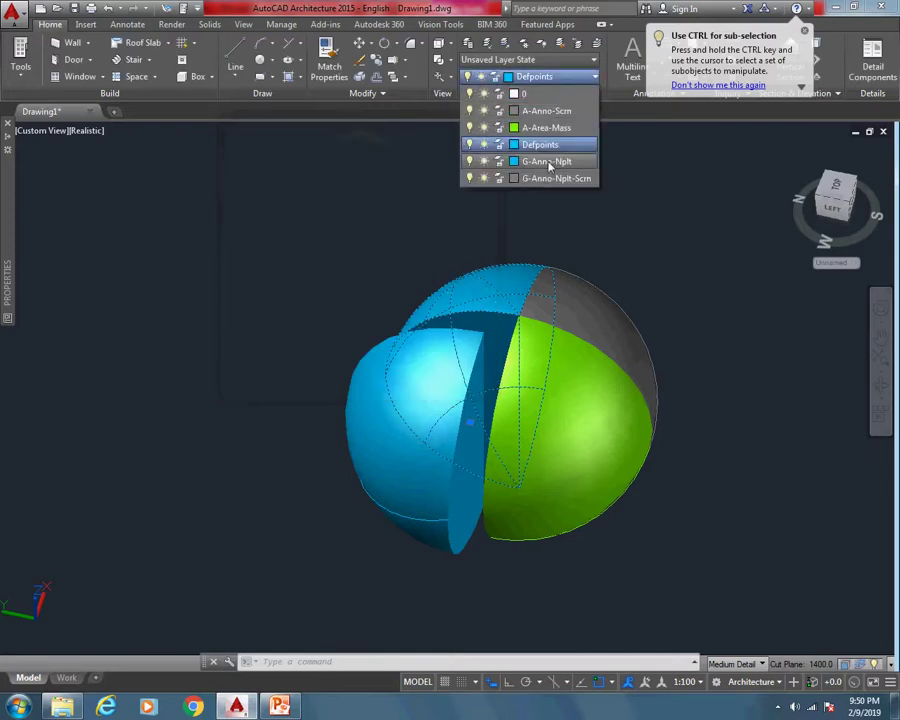
click(540, 144)
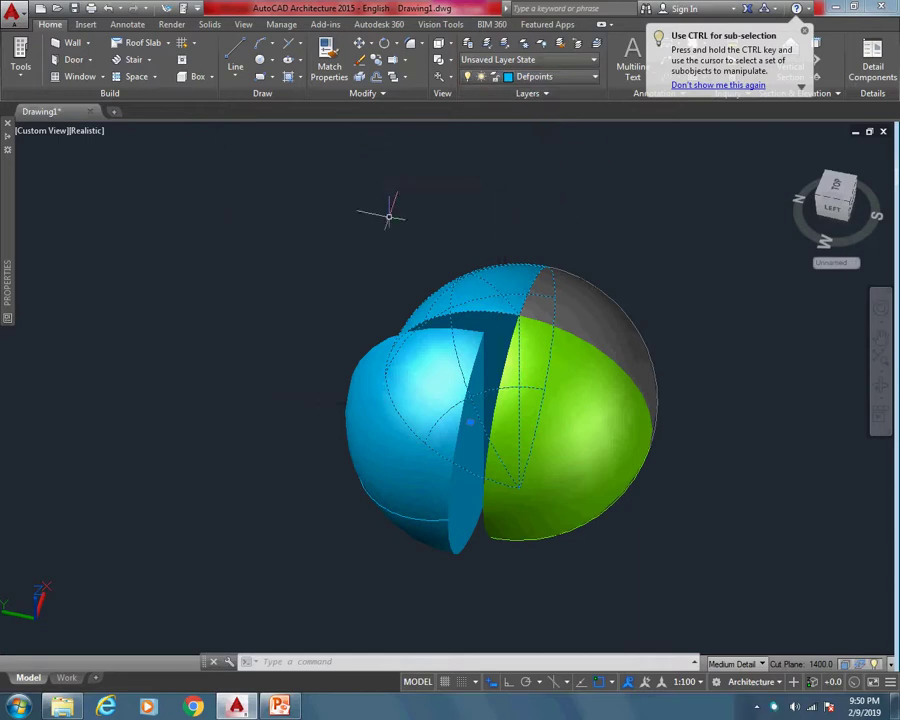
click(540, 78)
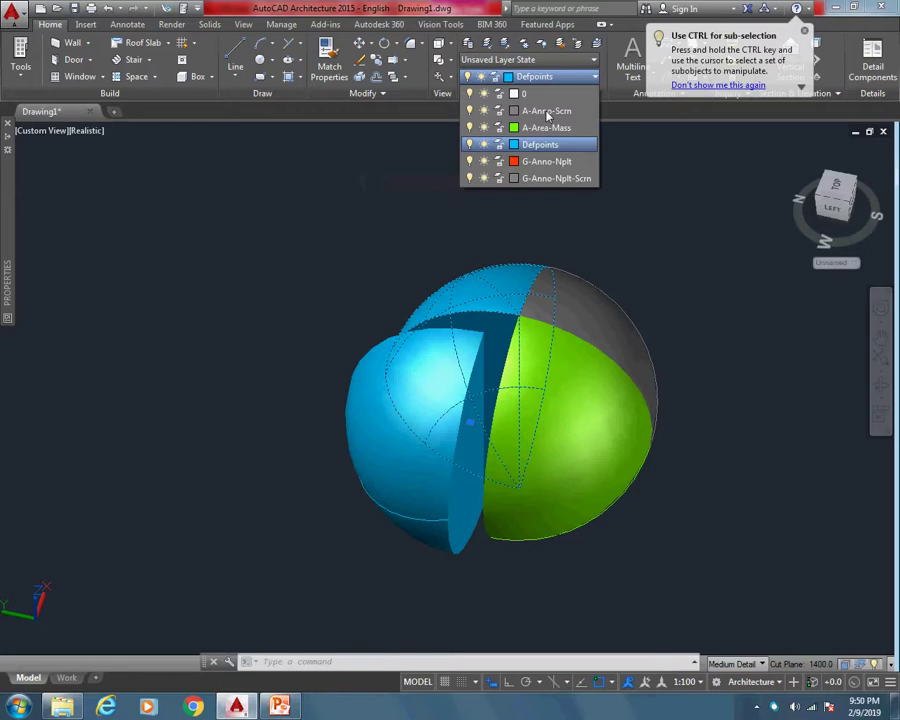
click(560, 162)
key(Escape)
key(Escape)
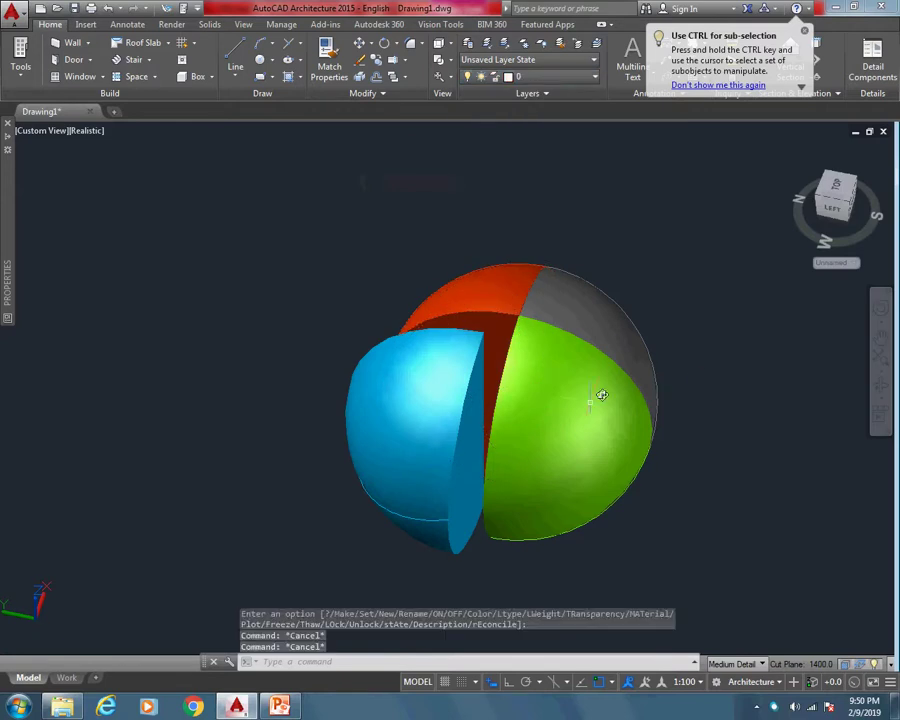
mouse_move(601, 395)
shift+middle_down()
mouse_move(600, 364)
mouse_move(614, 348)
mouse_move(828, 398)
mouse_move(842, 390)
mouse_move(807, 395)
mouse_move(800, 368)
mouse_move(841, 357)
mouse_move(816, 372)
shift+middle_up()
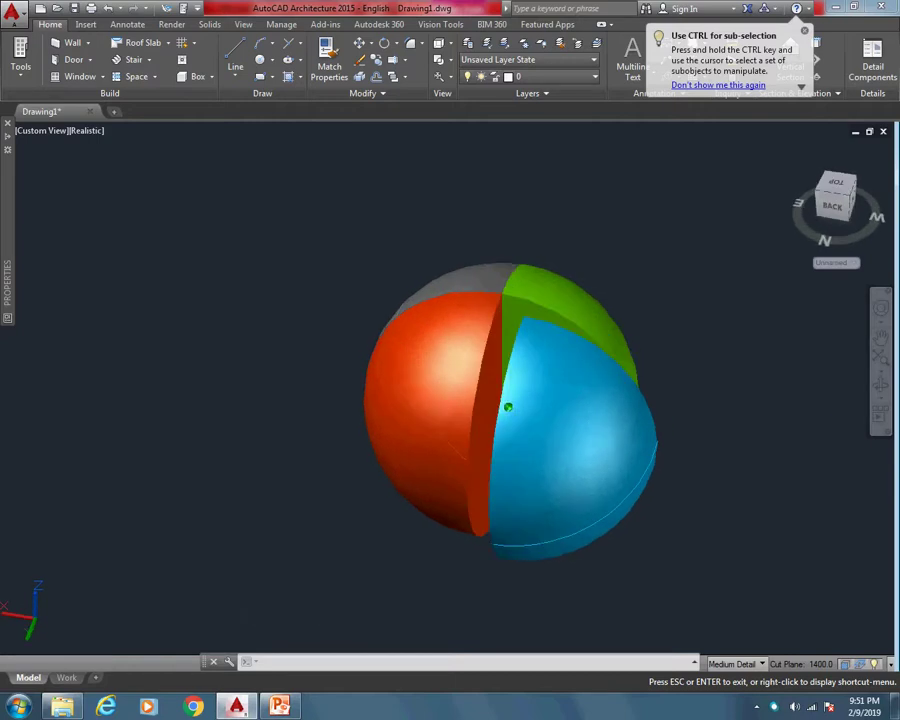
Exit 3D Orbit with the red, blue, green and gray quarters in view.
key(Escape)
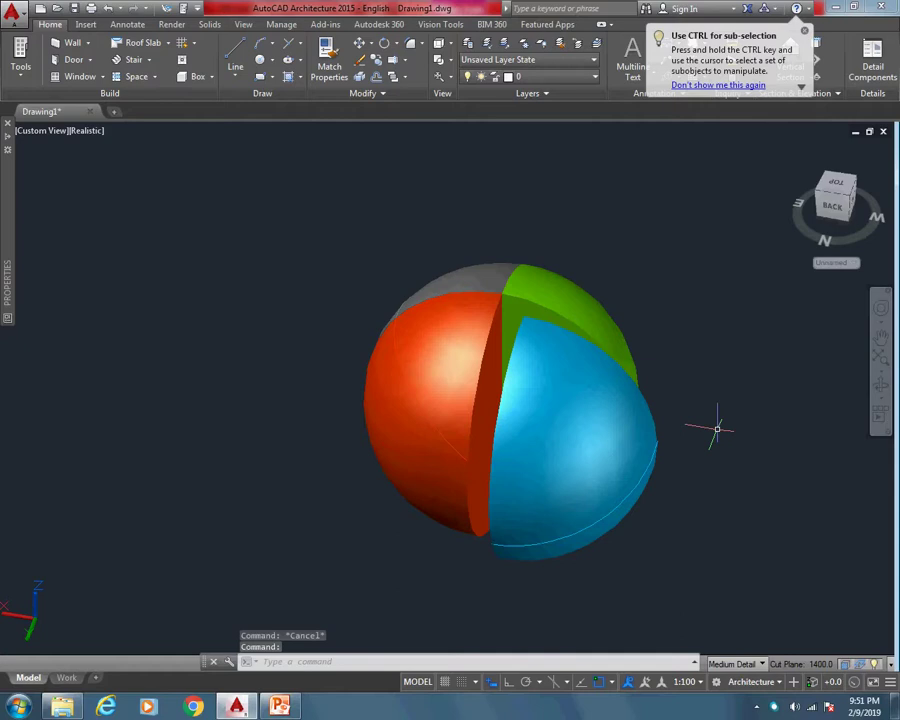